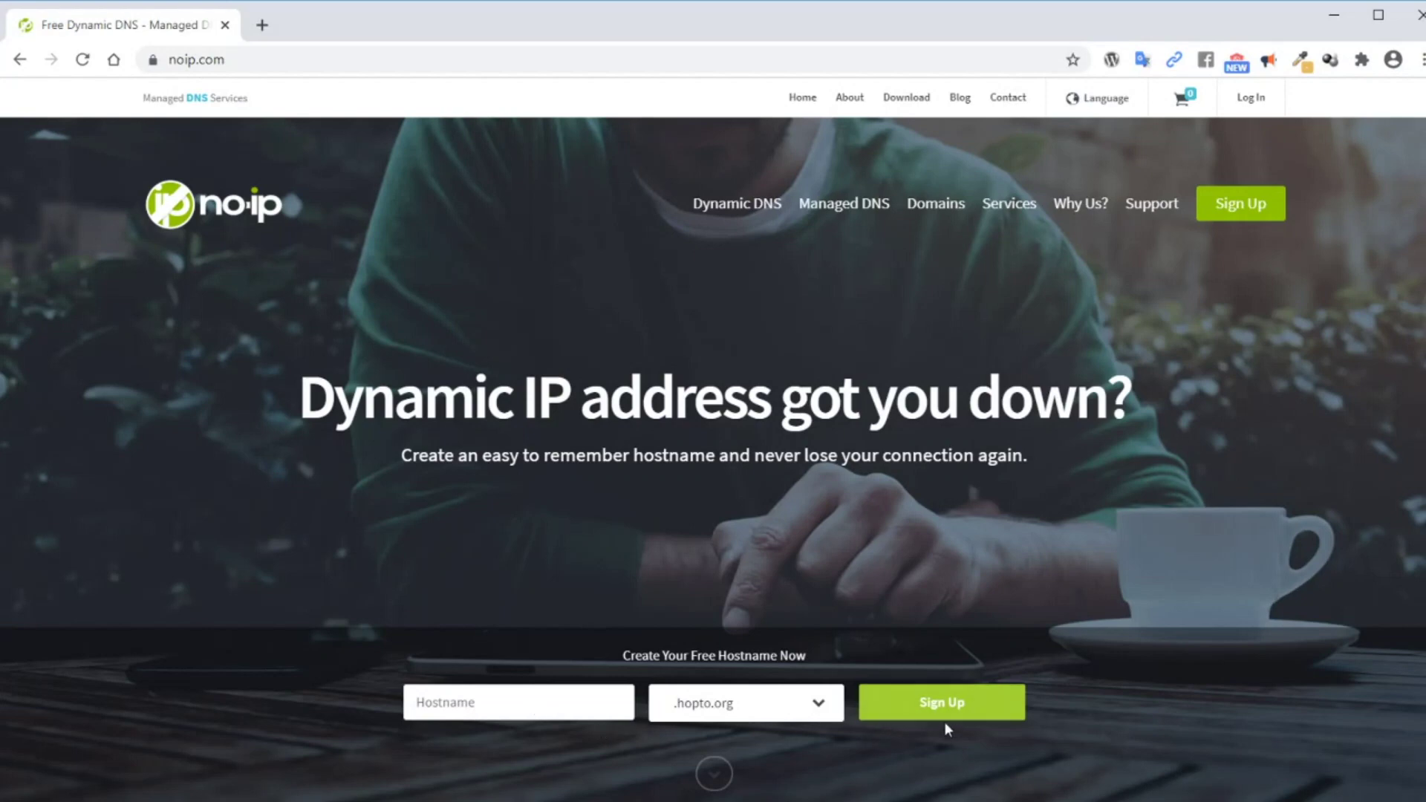
Request the free hostname homepc1 with domain .hopto.org and submit it for sign-up
left_click(499, 704)
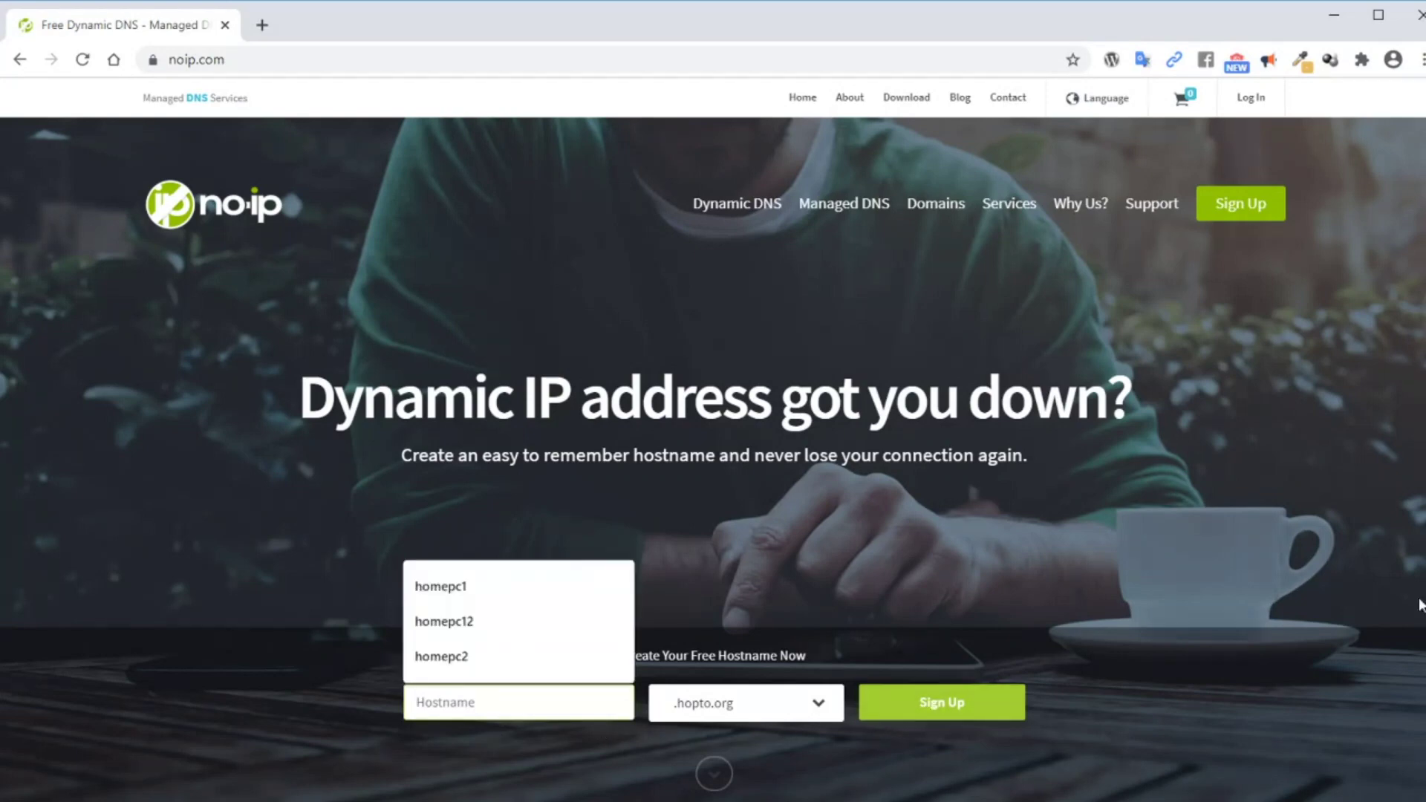
type("homepc")
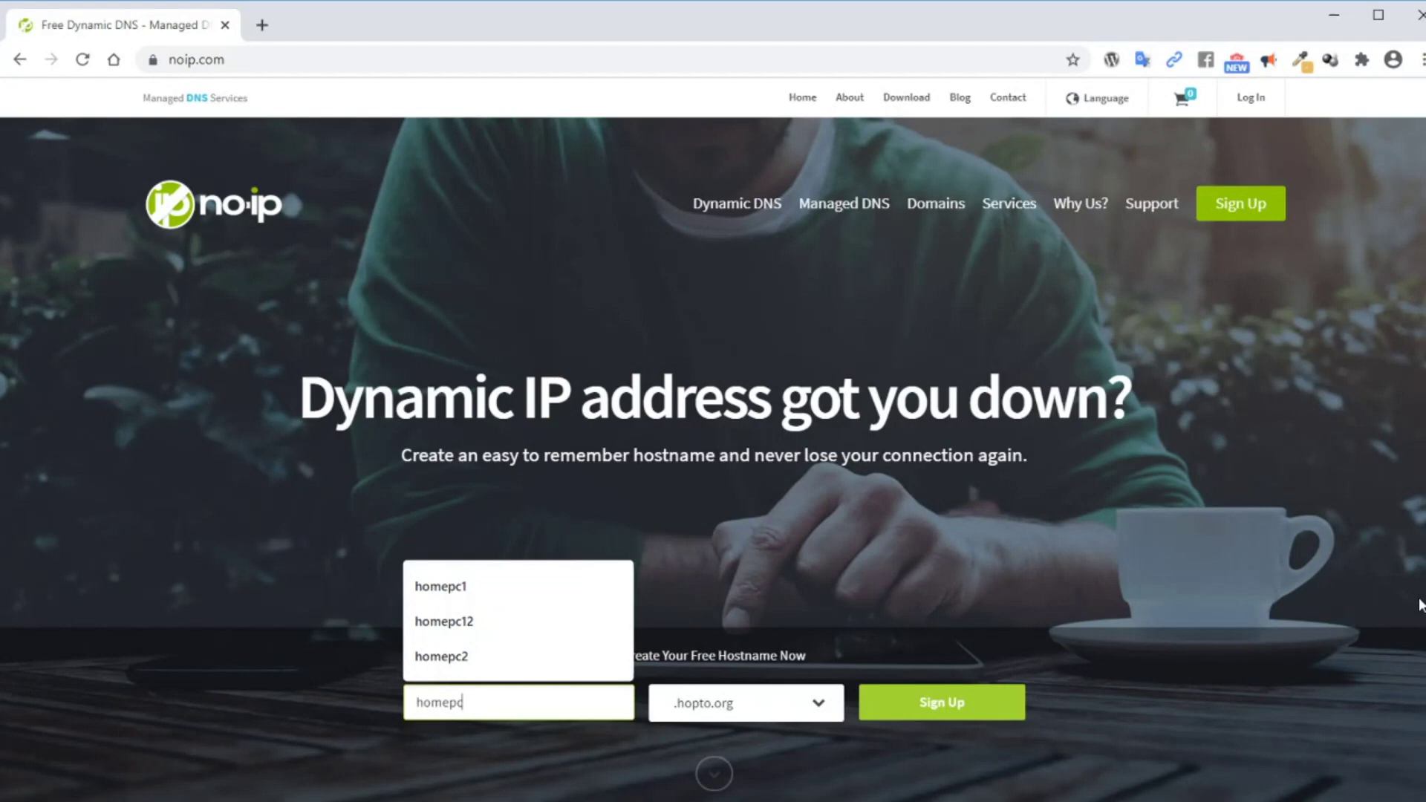
type("1")
left_click(926, 533)
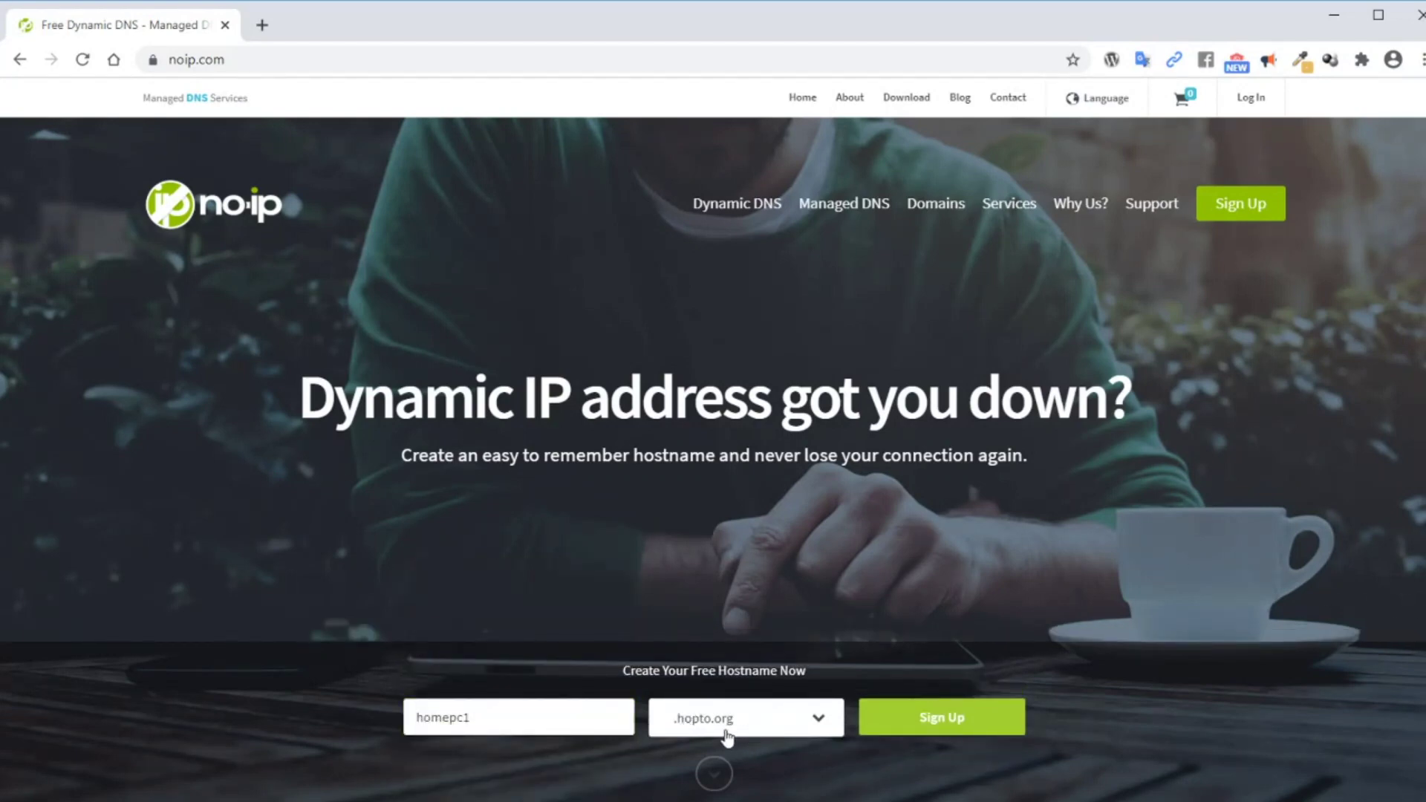
left_click(820, 727)
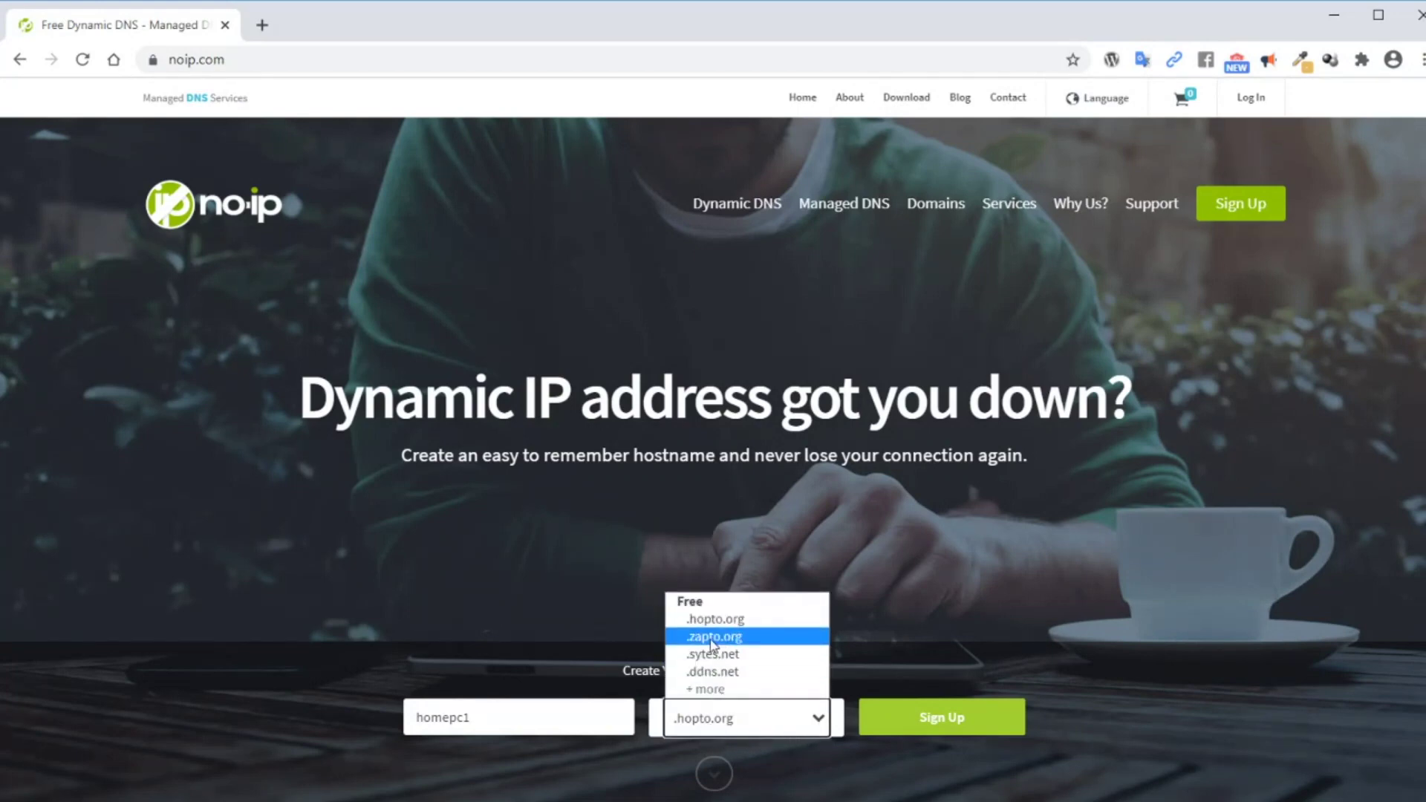
left_click(833, 544)
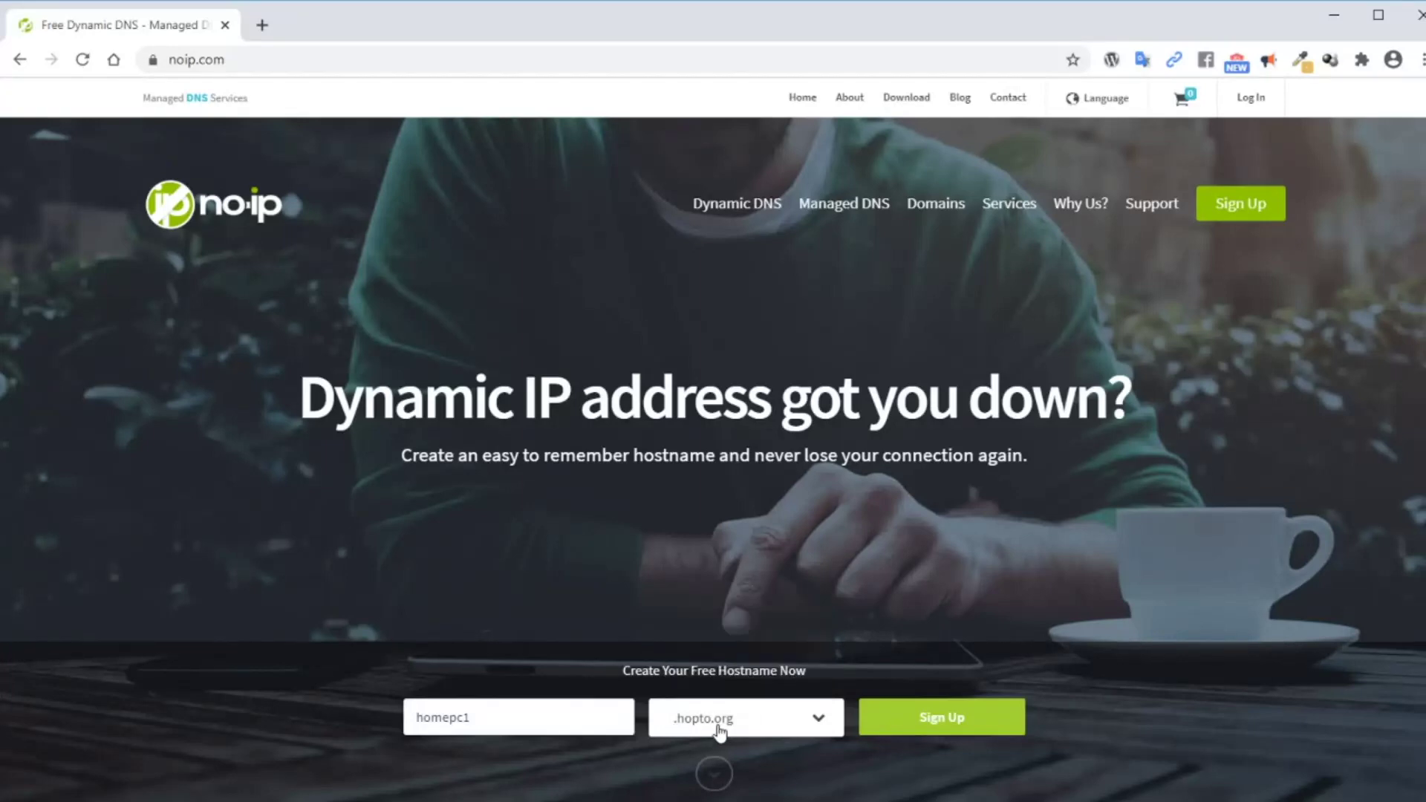
left_click(936, 717)
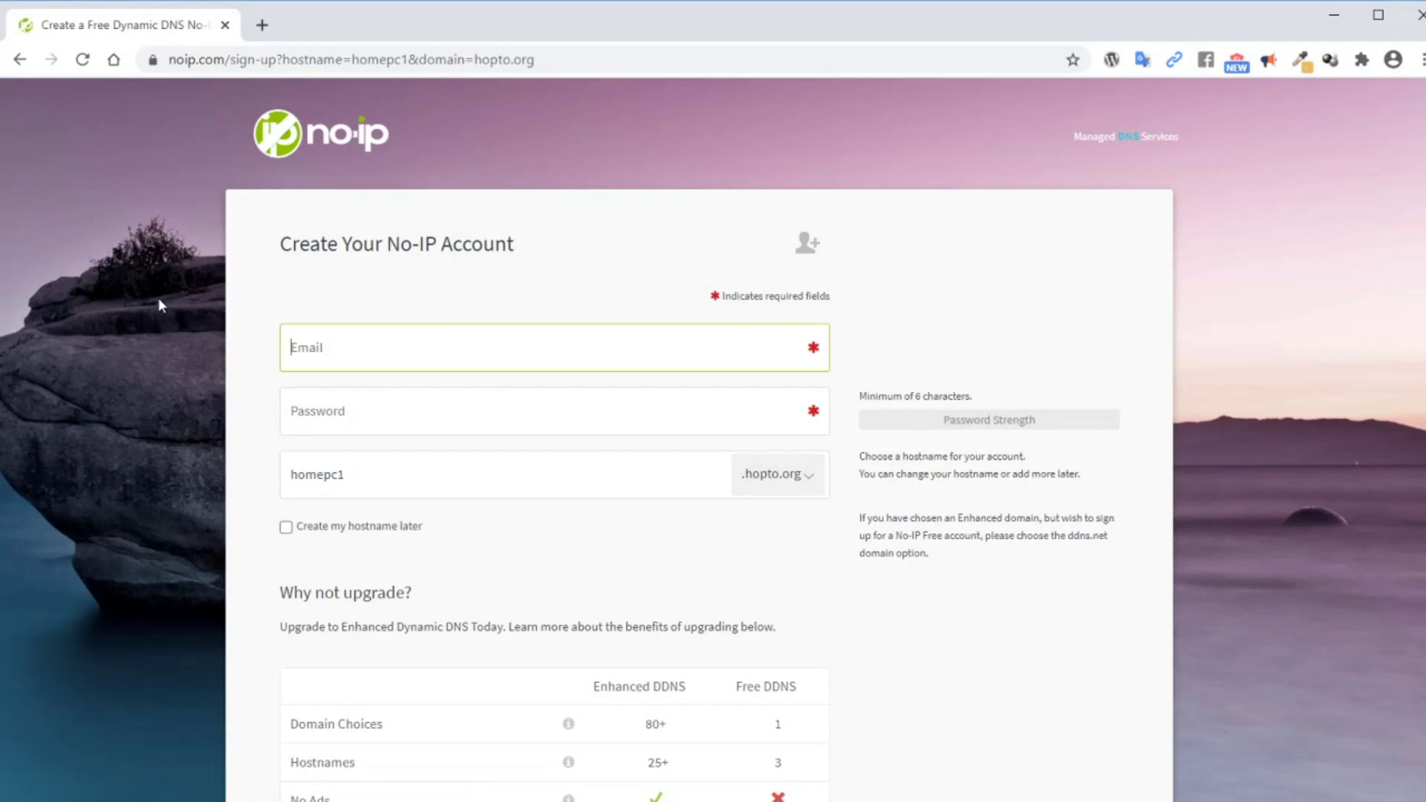
Complete the free sign-up form and reach the dashboard listing 1 active hostname (1/3)
scroll(158, 304, "down", 1)
scroll(158, 305, "down", 1)
scroll(158, 304, "up", 1)
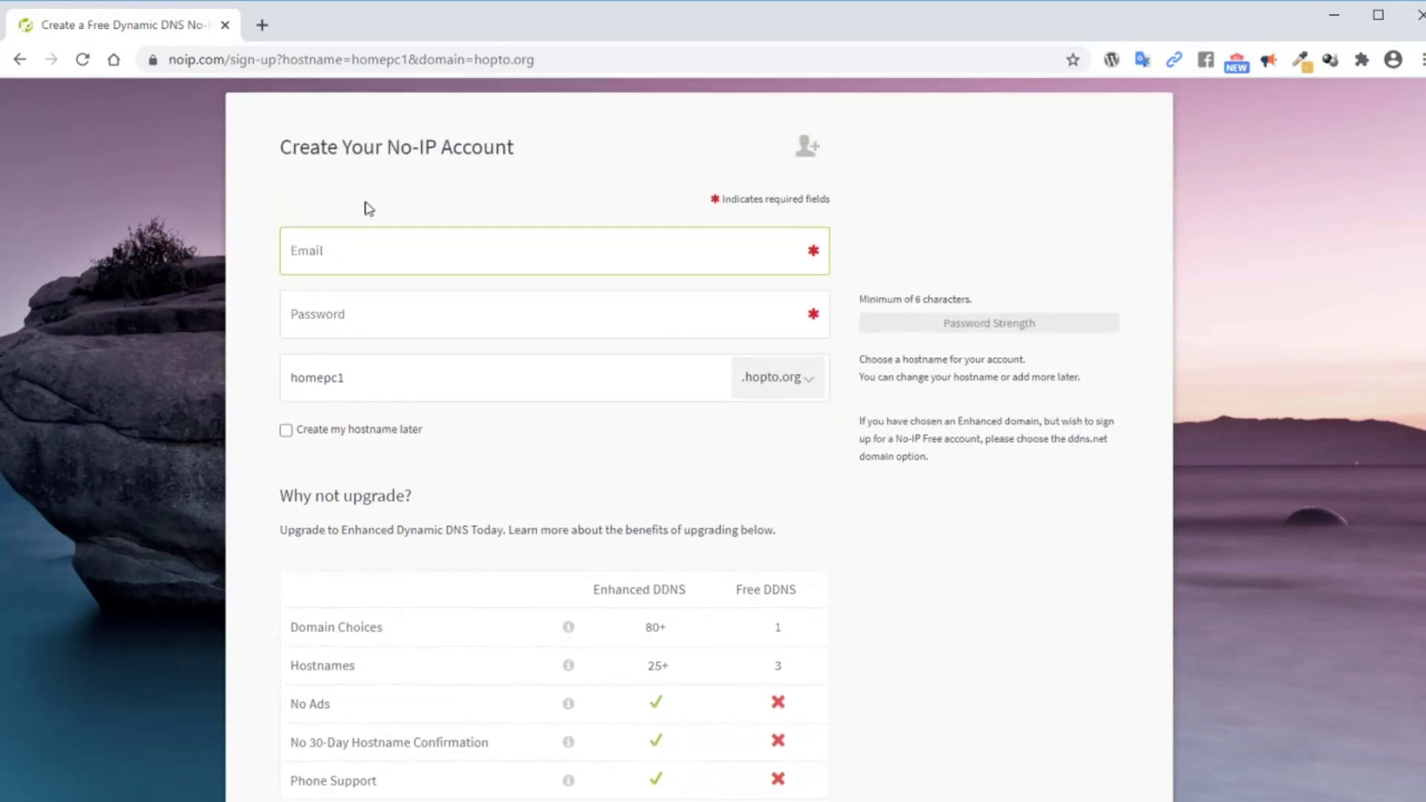
left_click(268, 254)
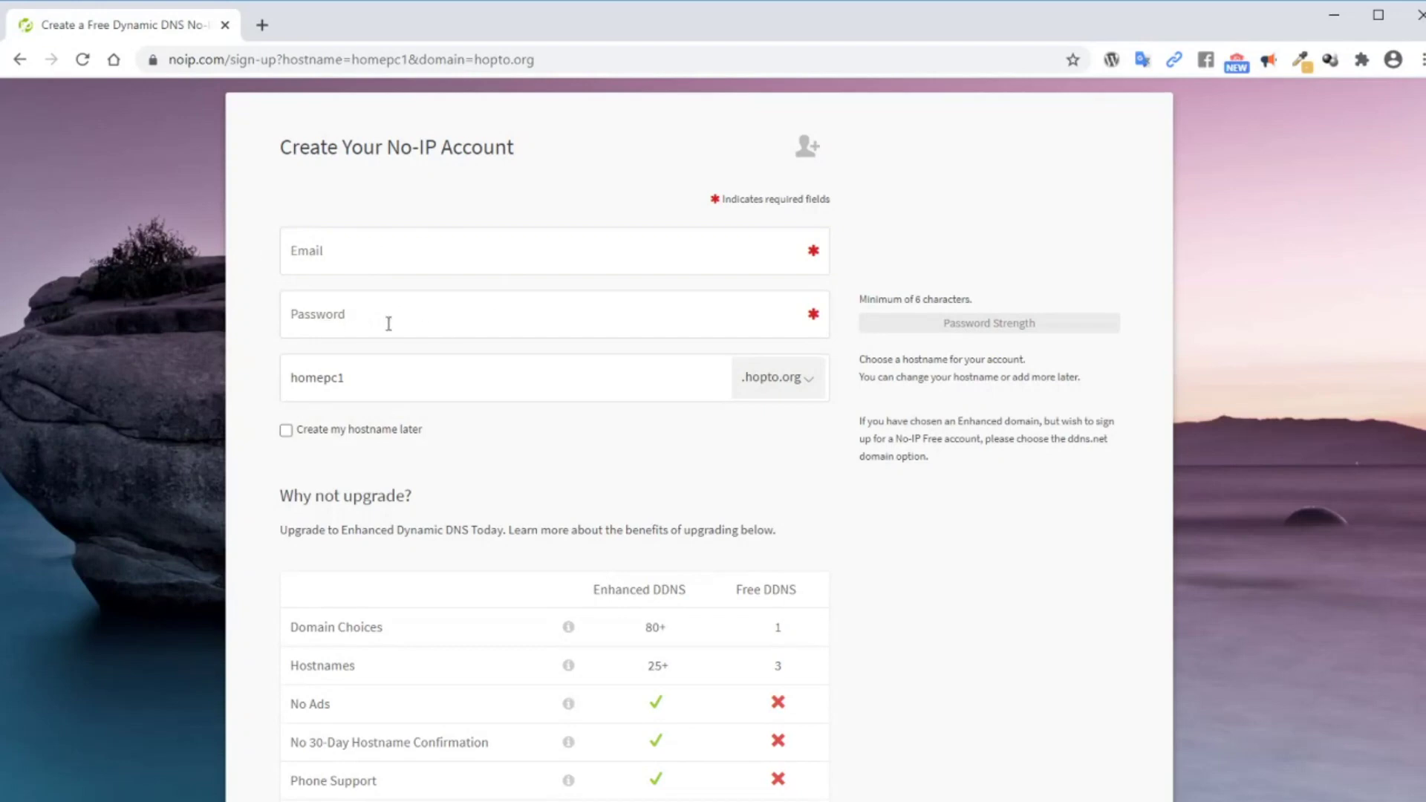
scroll(923, 436, "down", 5)
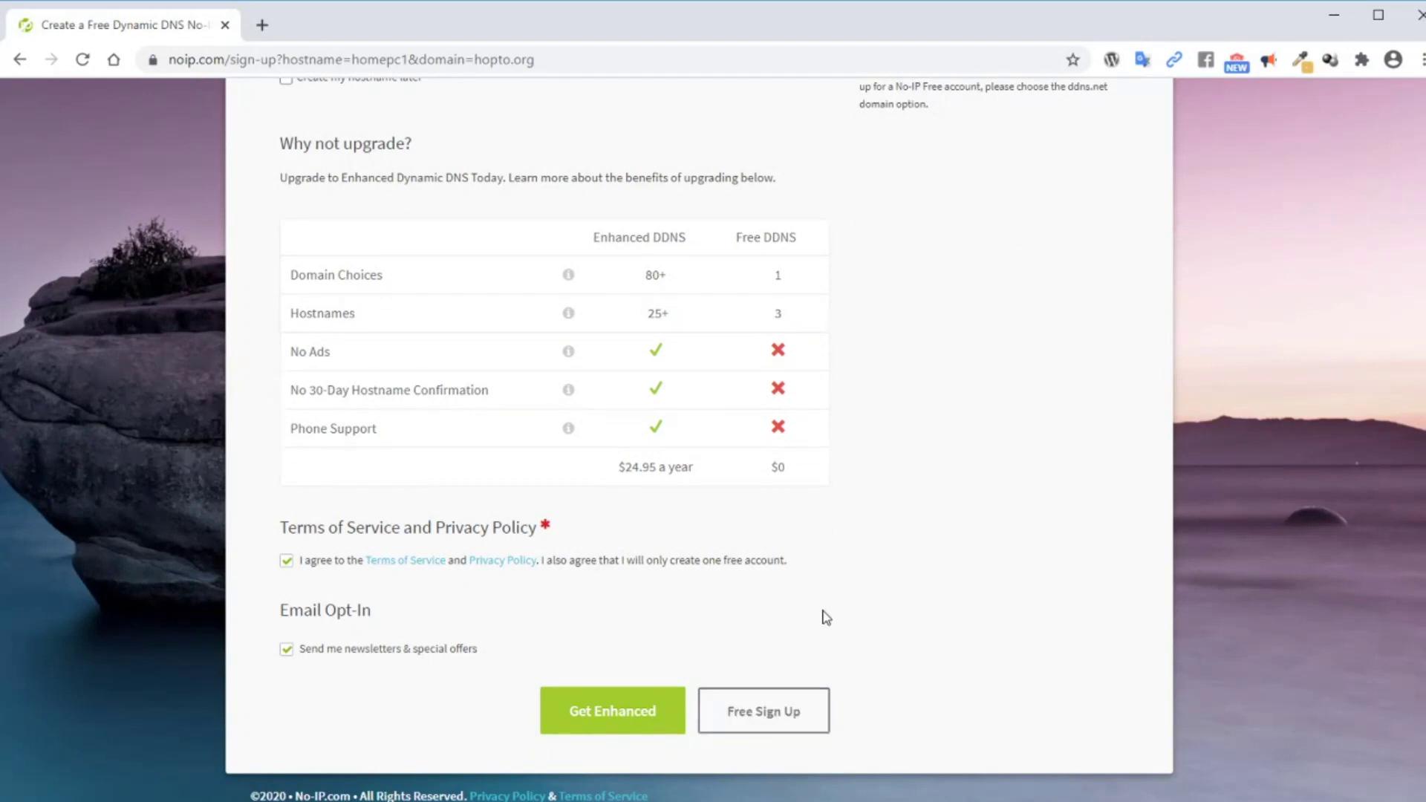
scroll(937, 549, "up", 2)
scroll(937, 549, "up", 3)
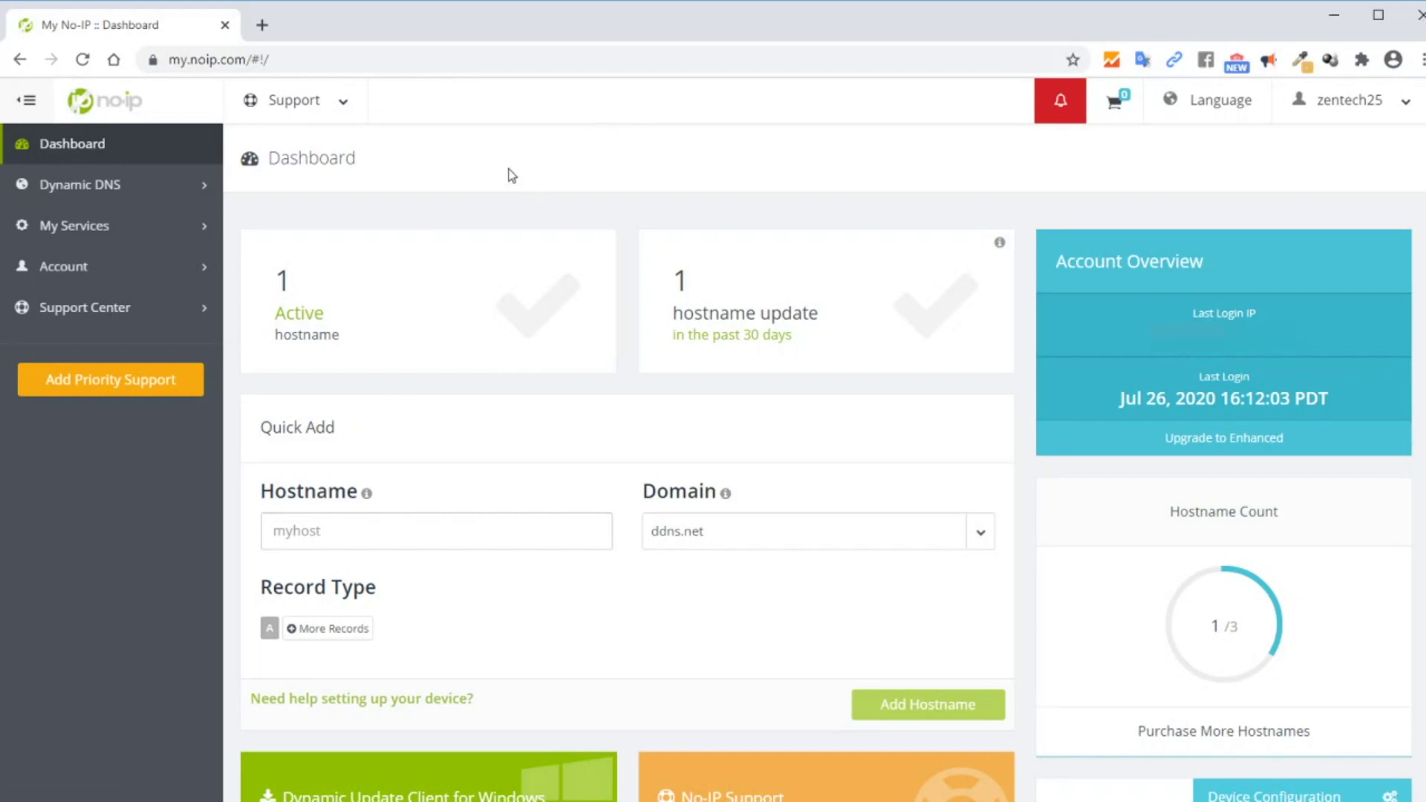
Open Account Info and cancel an empty username change, keeping the username unchanged
left_click(74, 271)
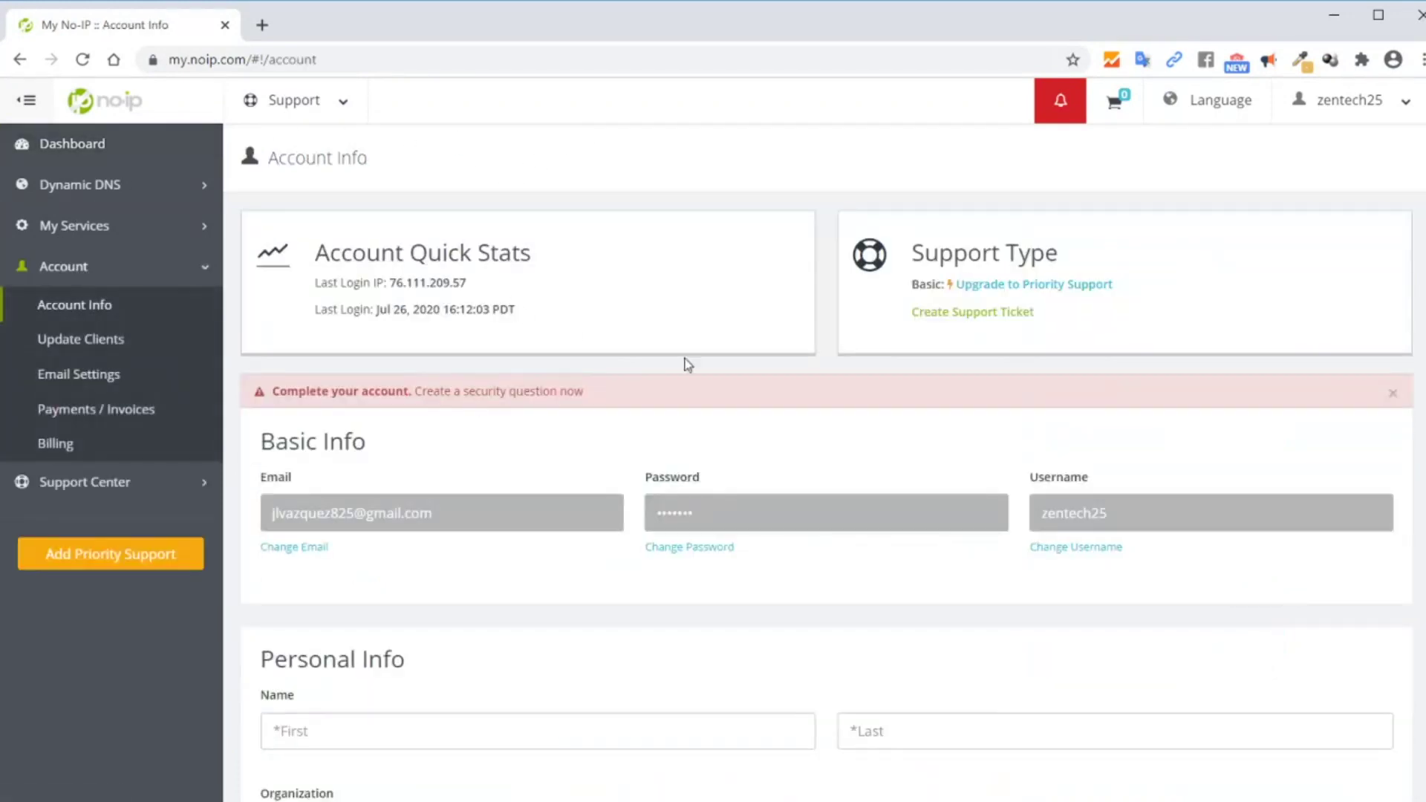
left_click(1069, 550)
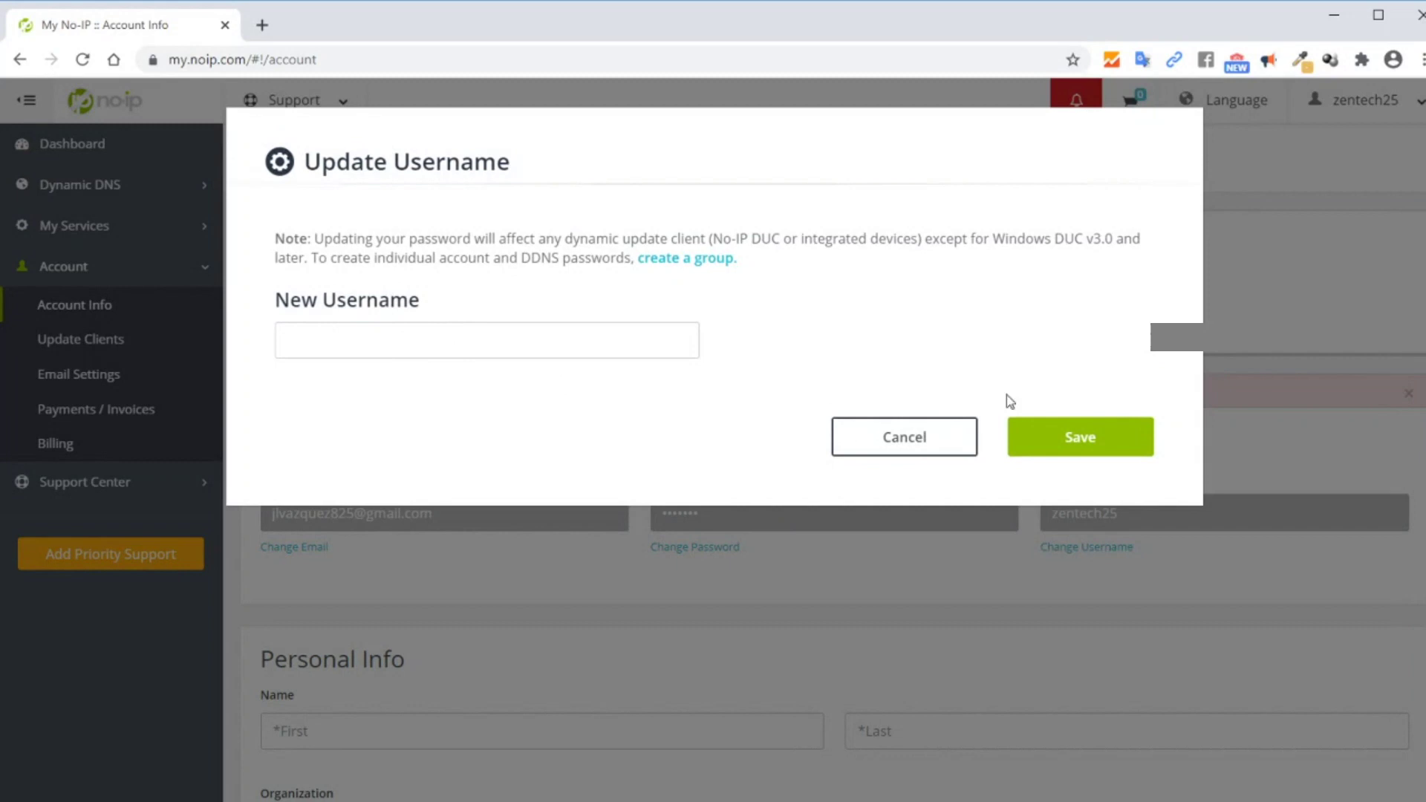
left_click(1090, 450)
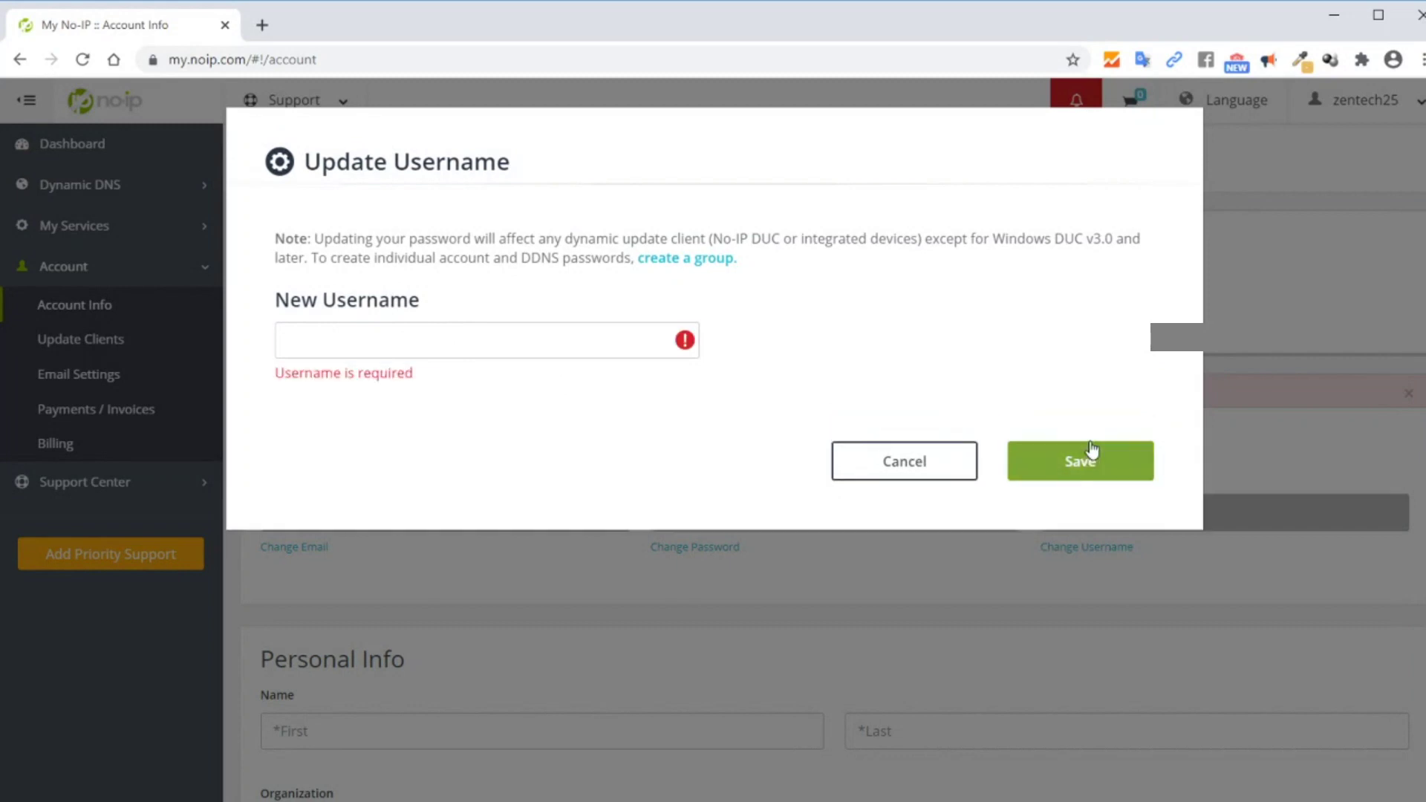
left_click(910, 458)
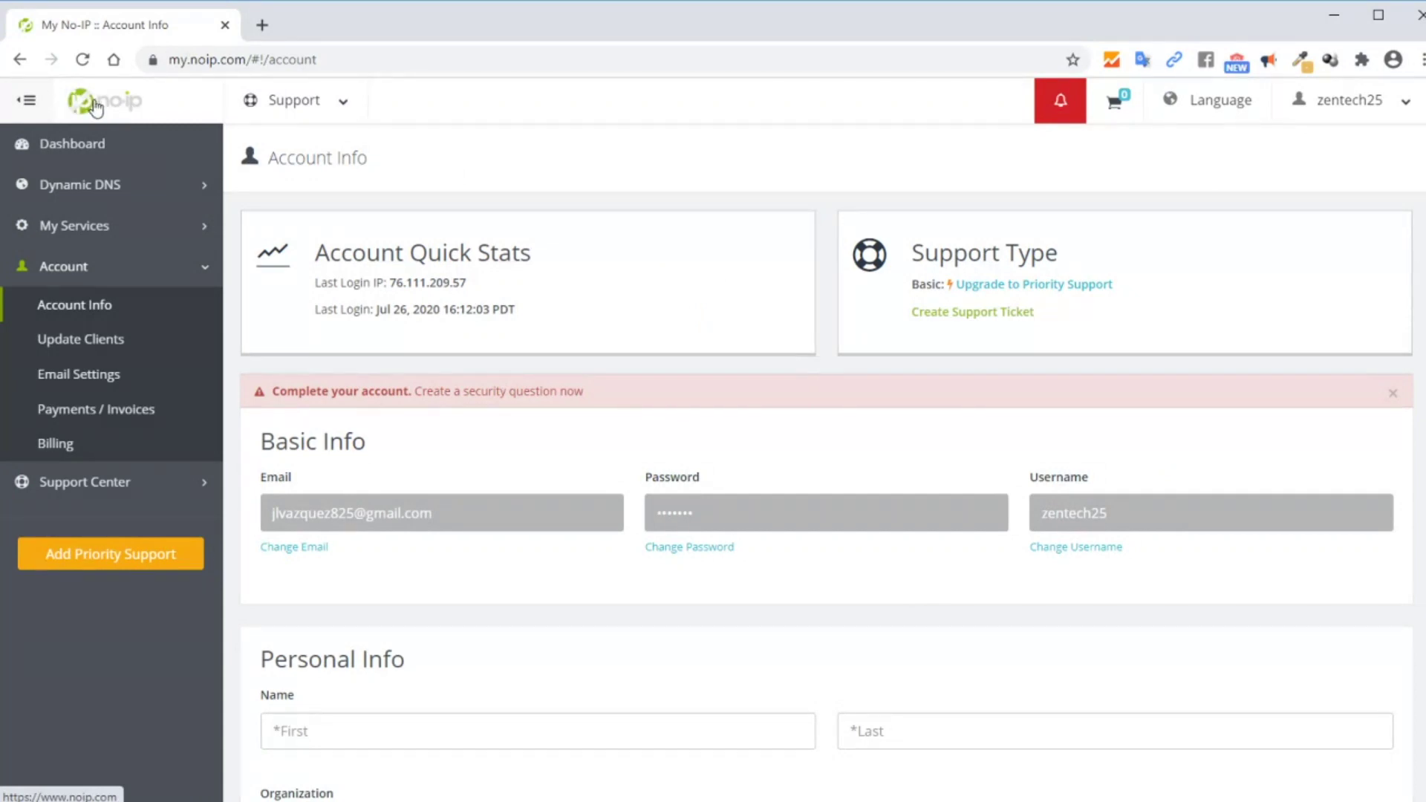
Return to the noip.com home page and go to the Windows DUC download page
left_click(95, 108)
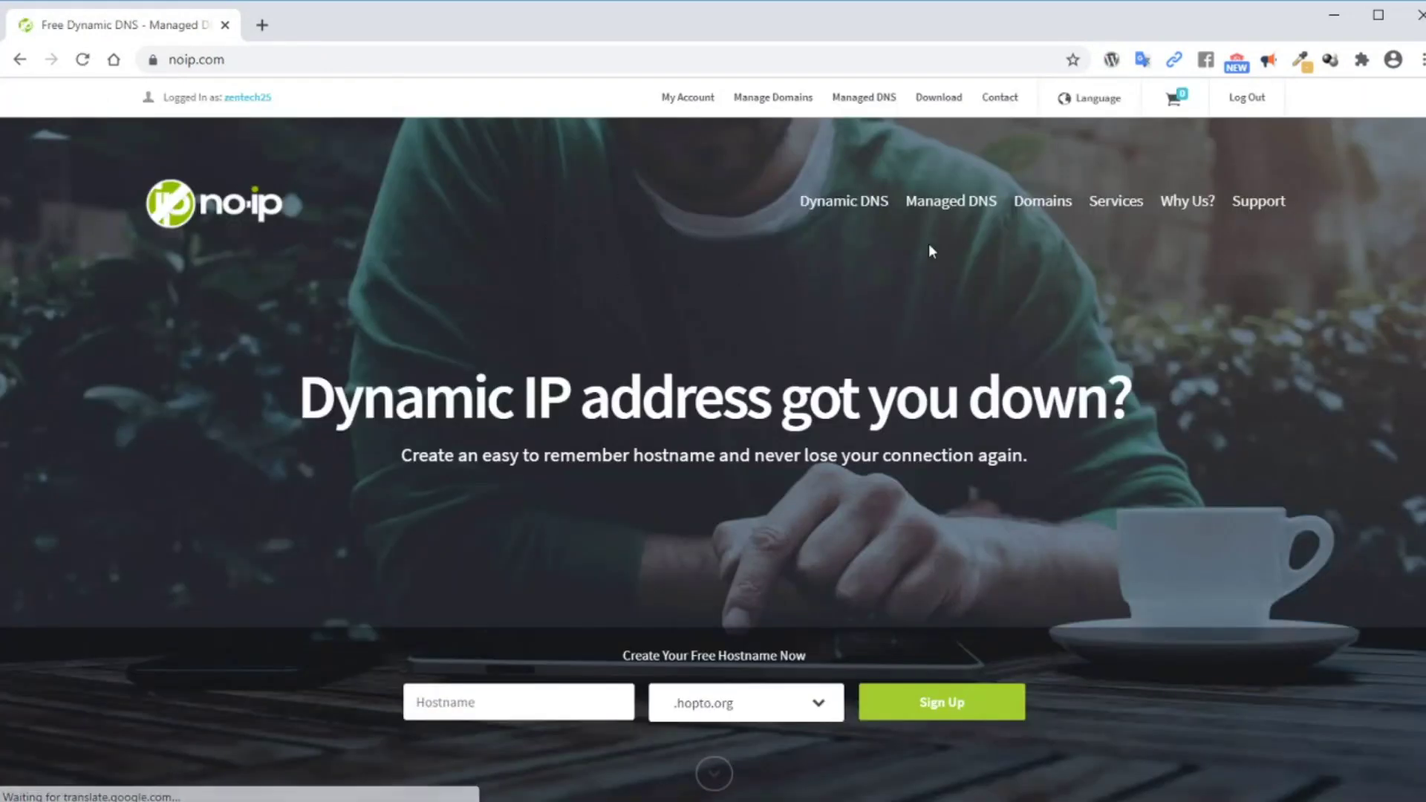
left_click(938, 97)
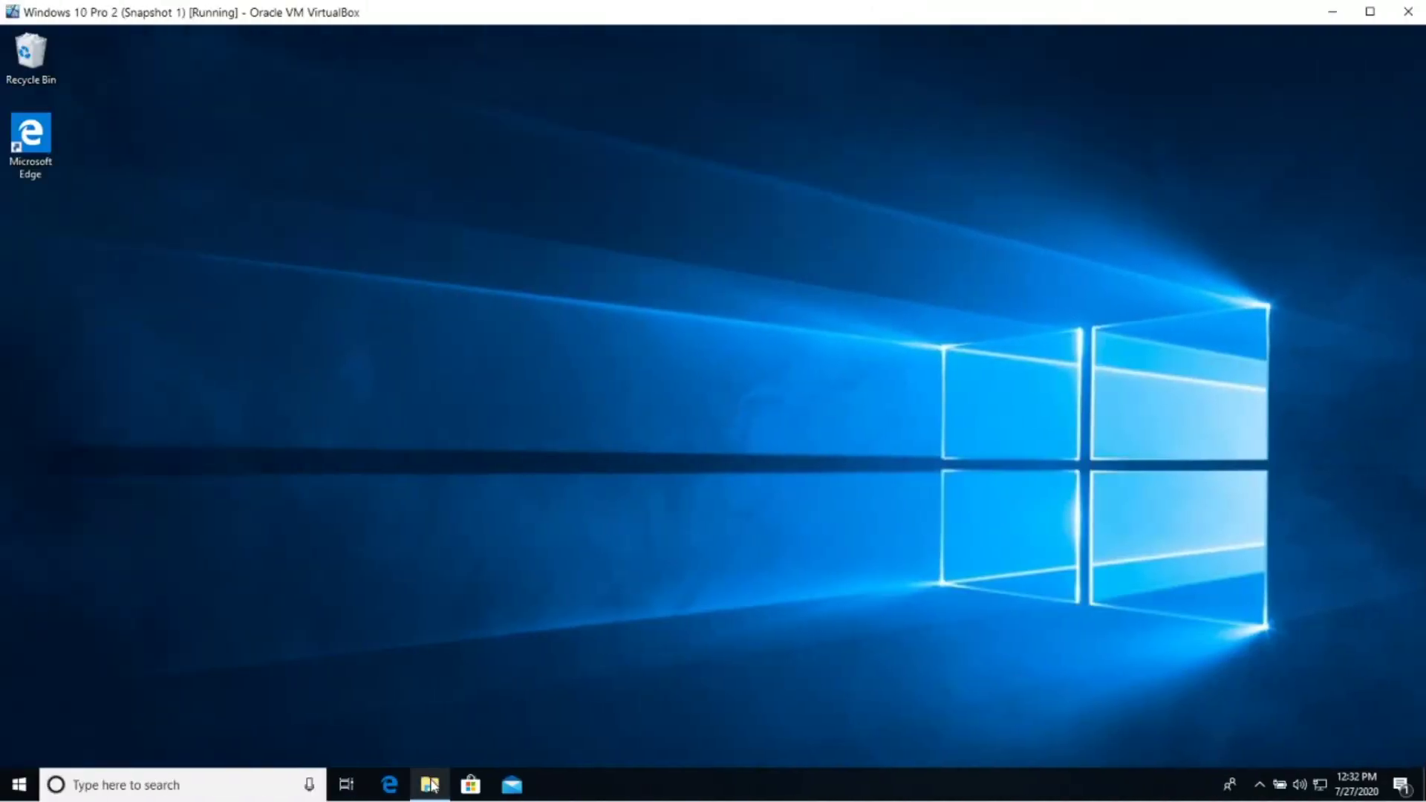
Run the DUCSetup_v4_1_1 installer from the Downloads folder in File Explorer
left_click(431, 786)
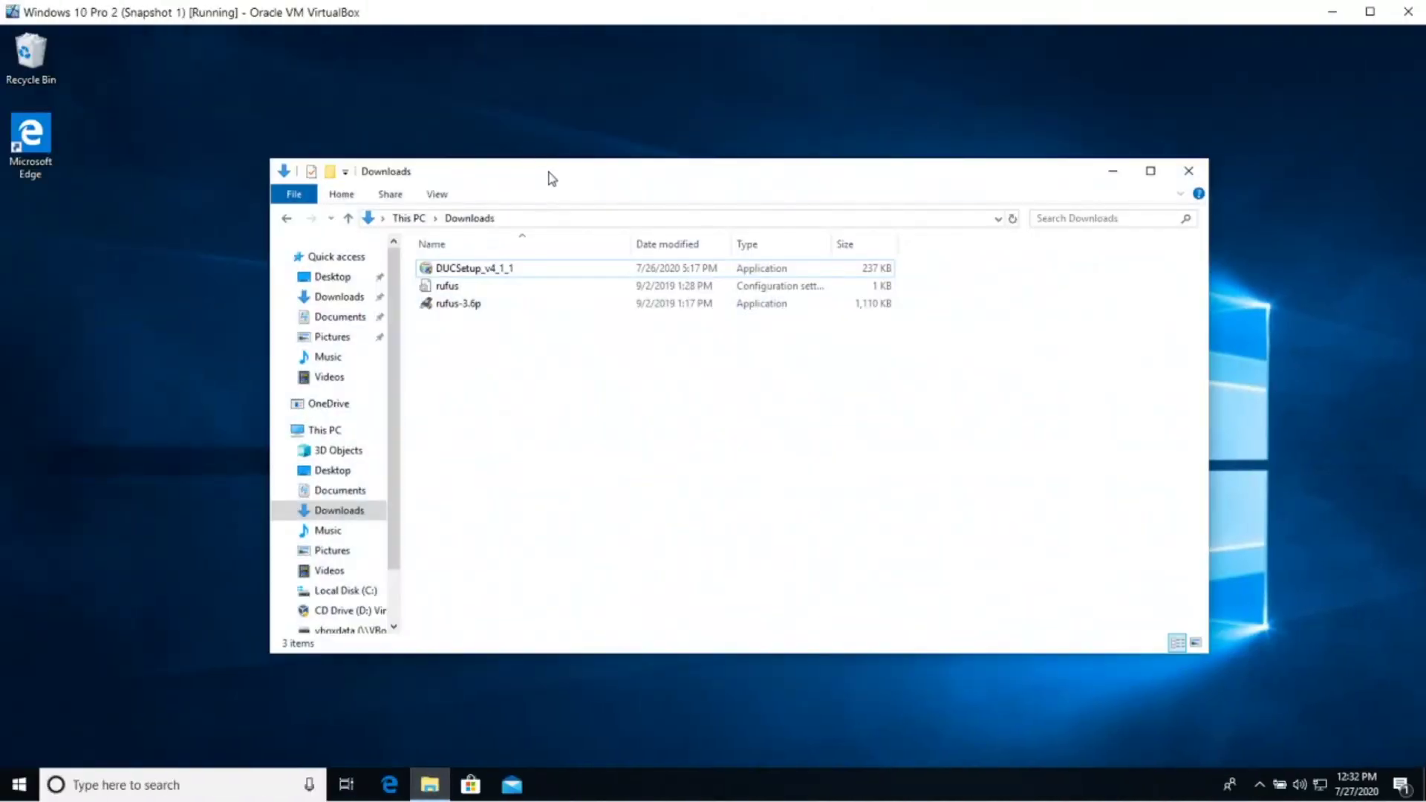
left_click_drag(552, 179, 554, 140)
left_click(327, 475)
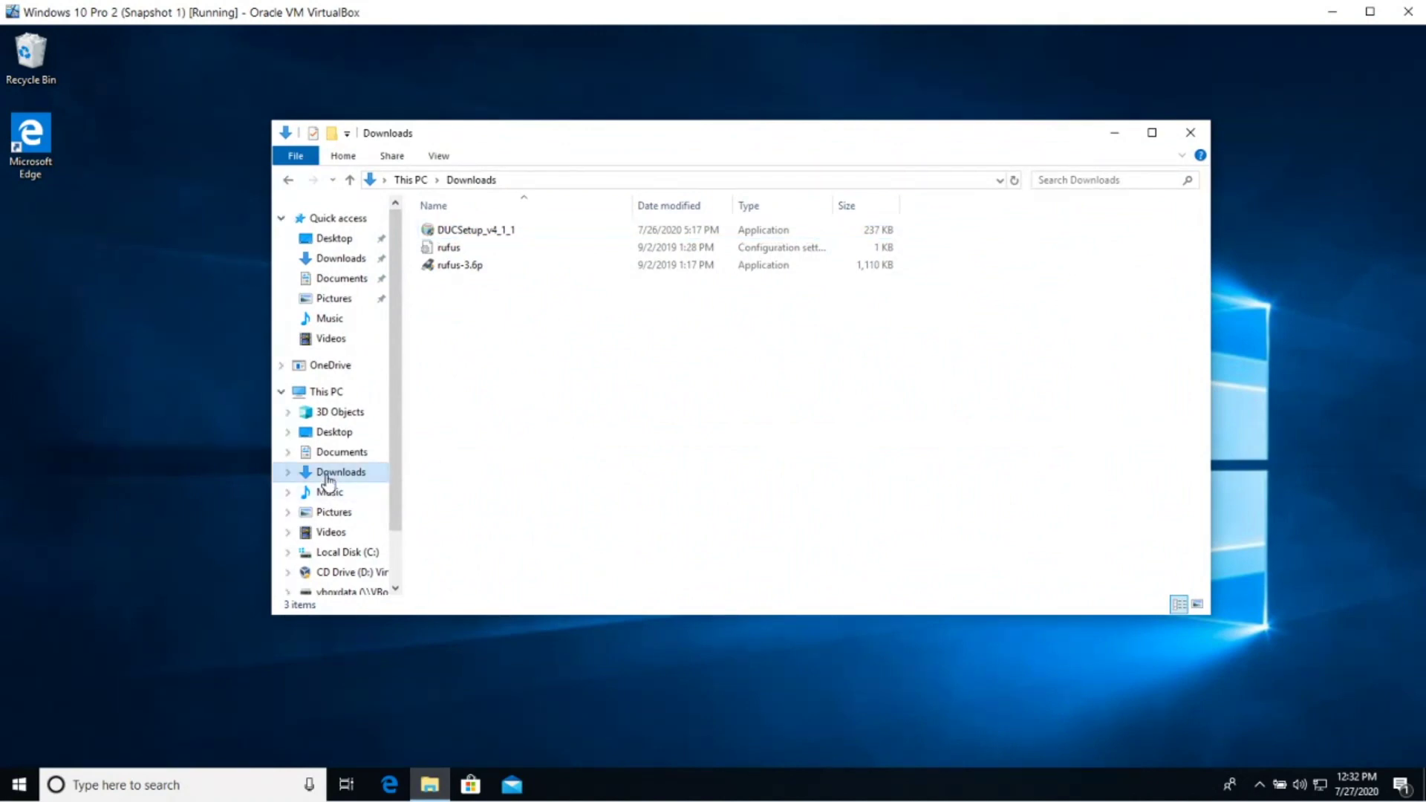
left_click(476, 232)
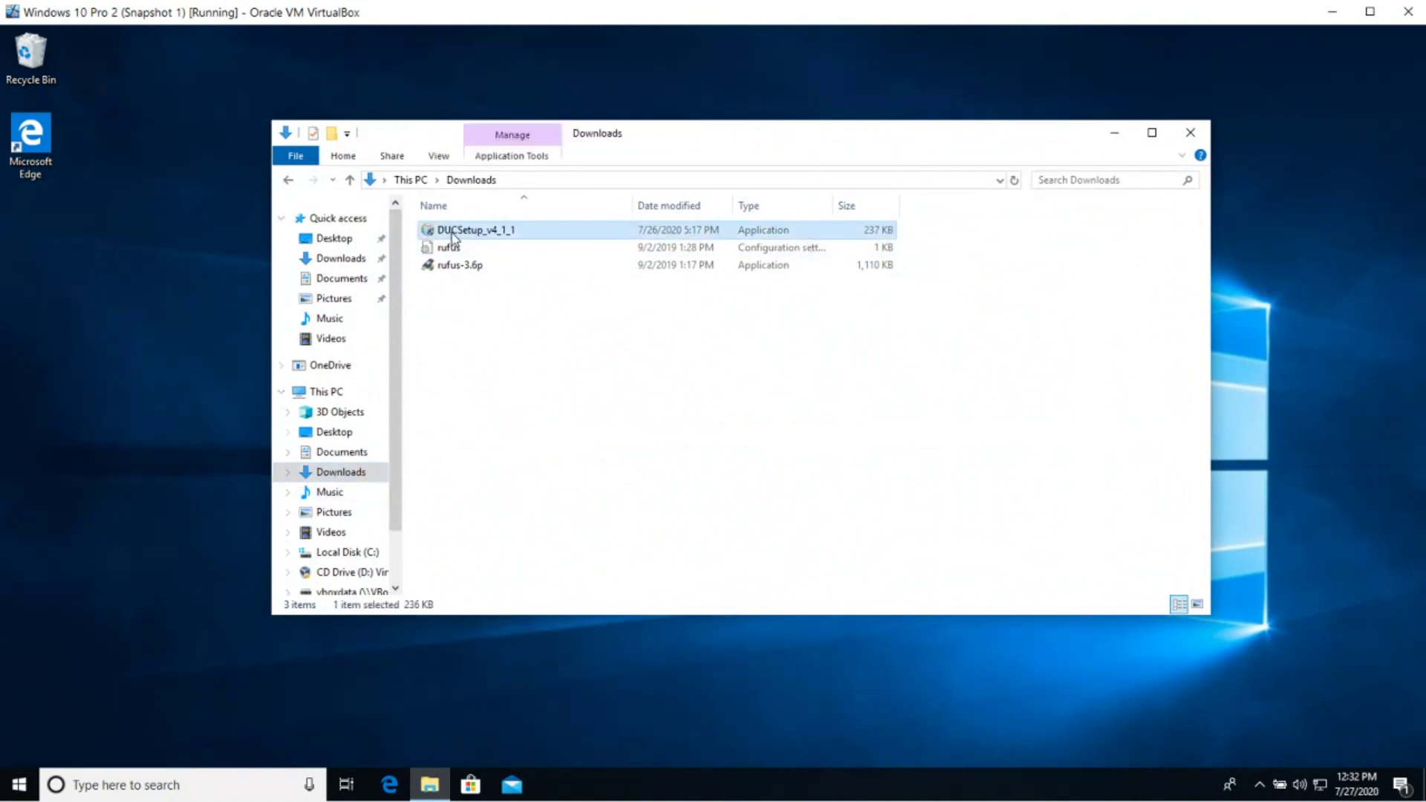
double_click(453, 231)
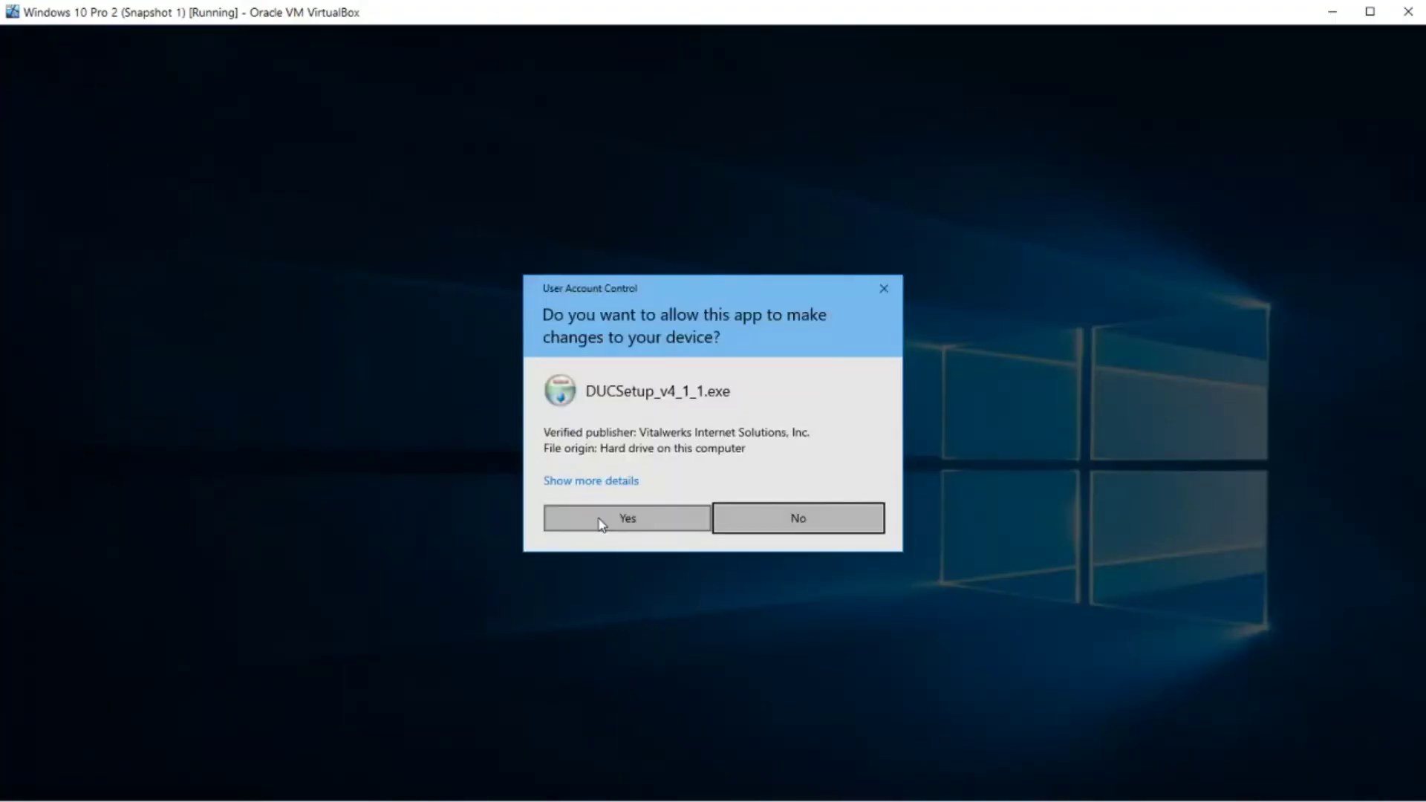
Approve UAC, accept the licence, and install DUC V4.1.1 to the default folder, launching it
left_click(599, 519)
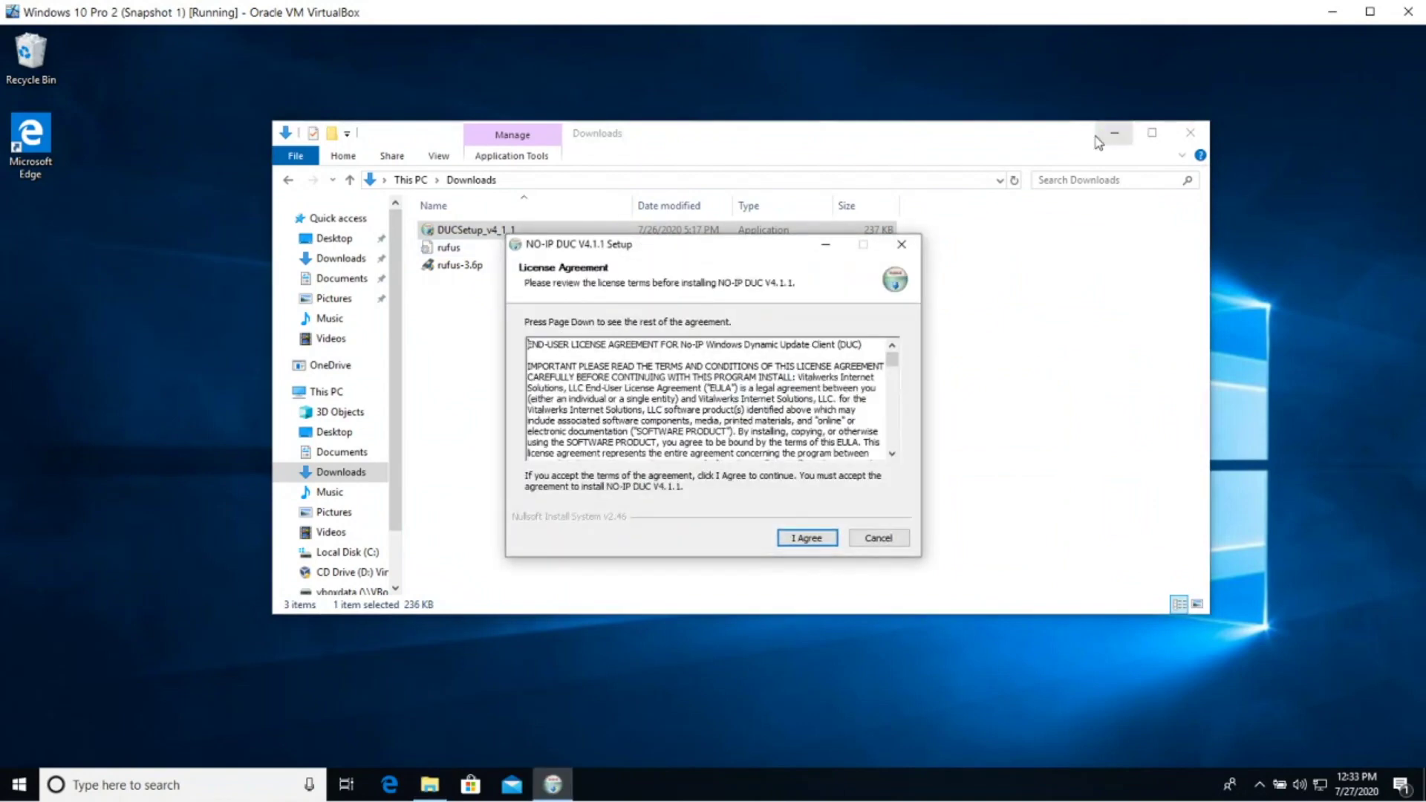
left_click(808, 542)
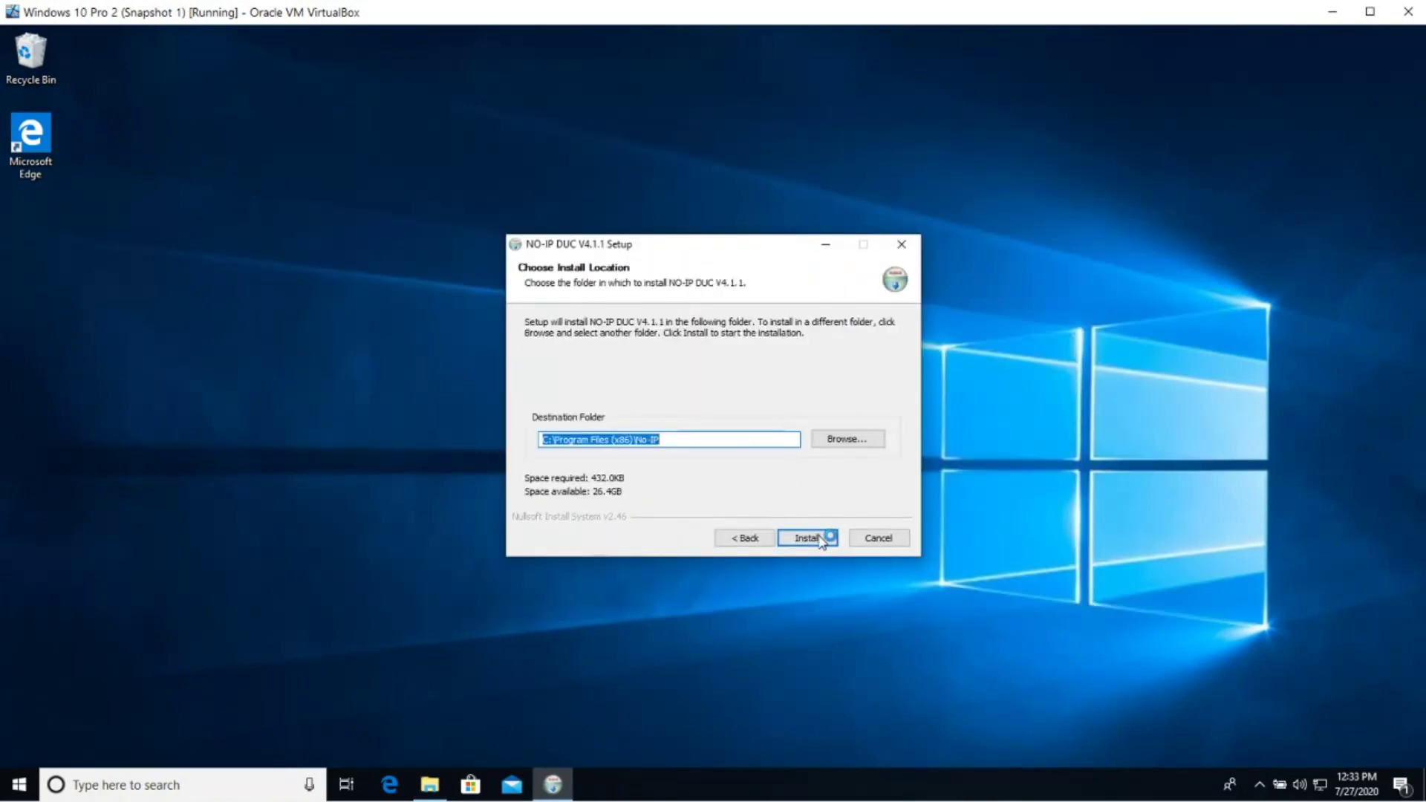
left_click(808, 538)
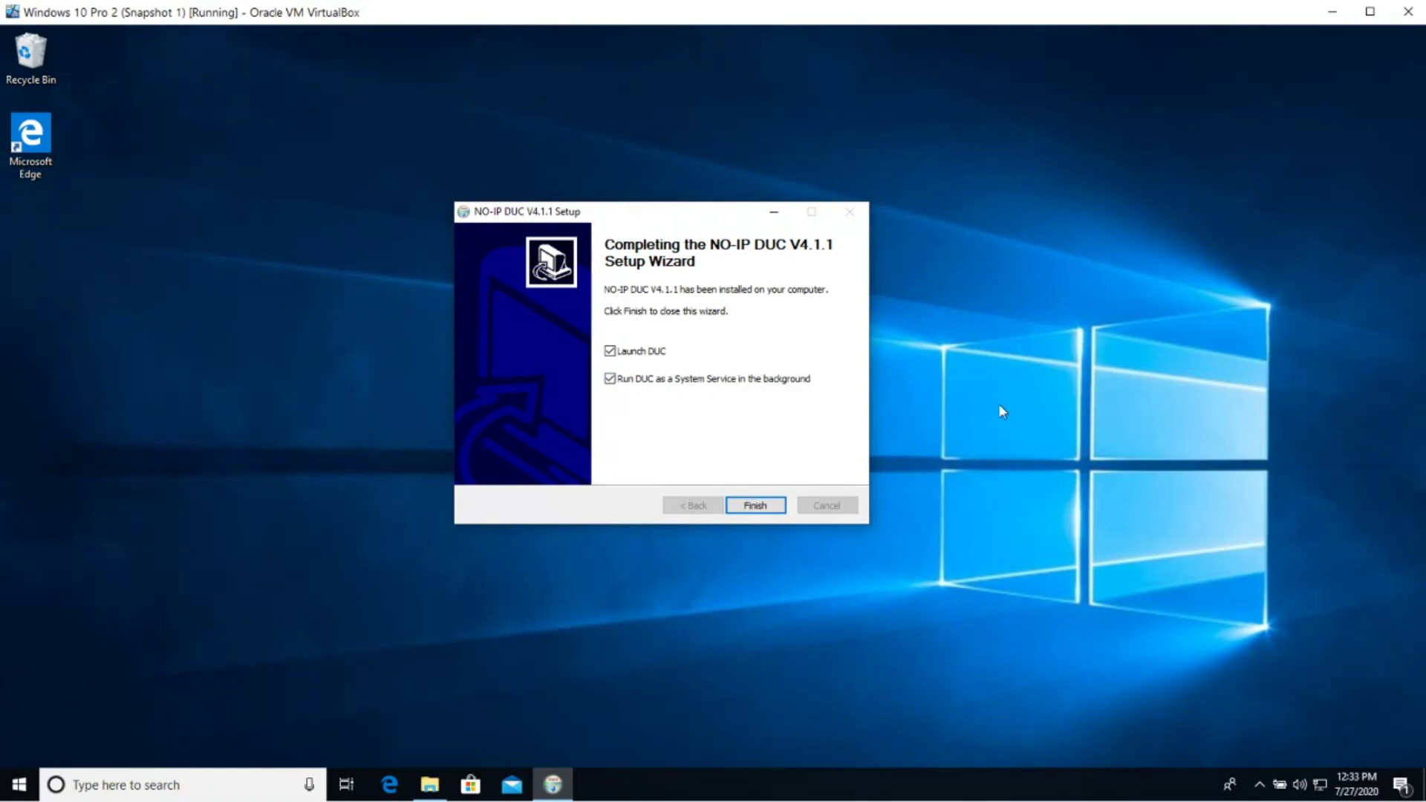
left_click(755, 506)
left_click(666, 326)
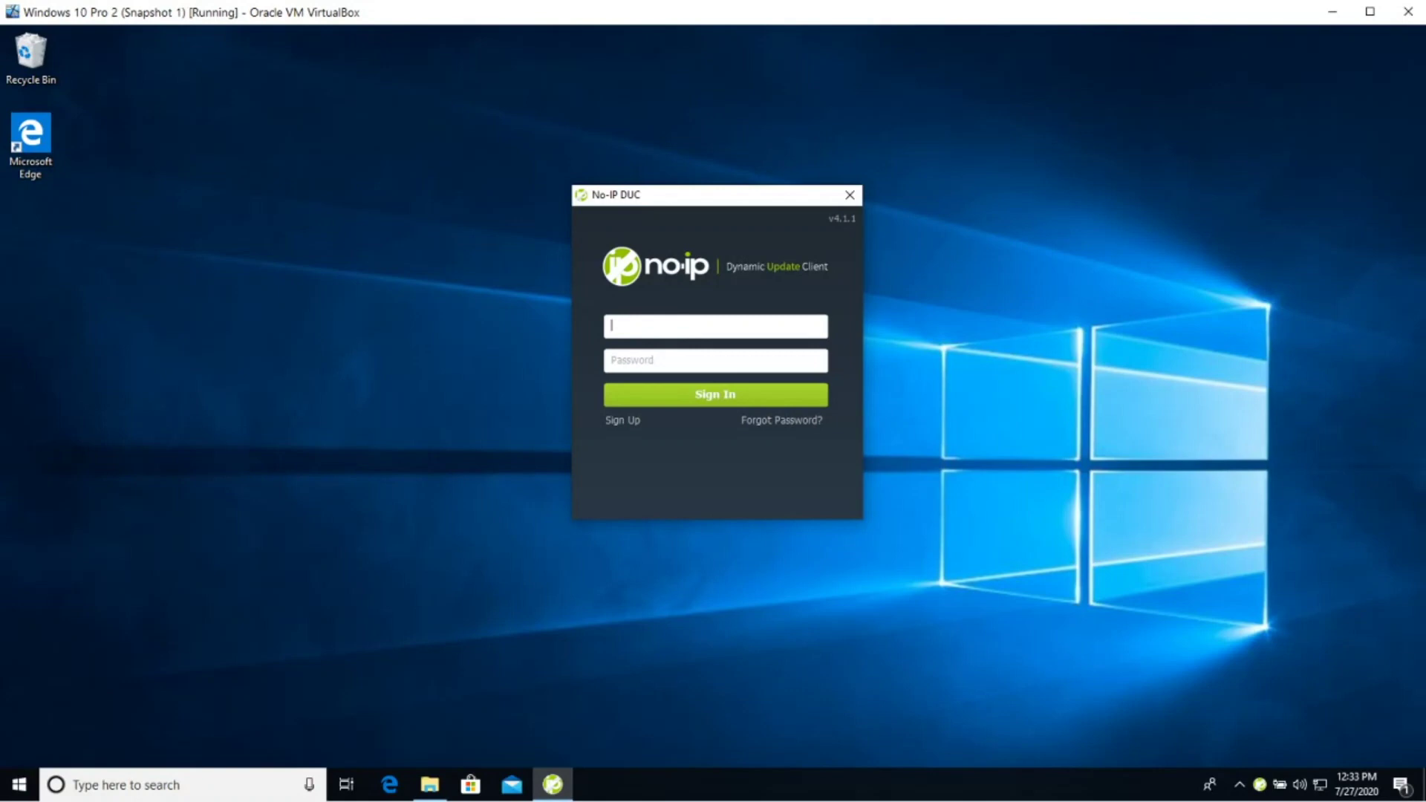
Sign in to DUC with the account username and password, and select homepc1.zapto.org for updating
type("zente")
left_click(668, 360)
key("BackSpace")
key("BackSpace")
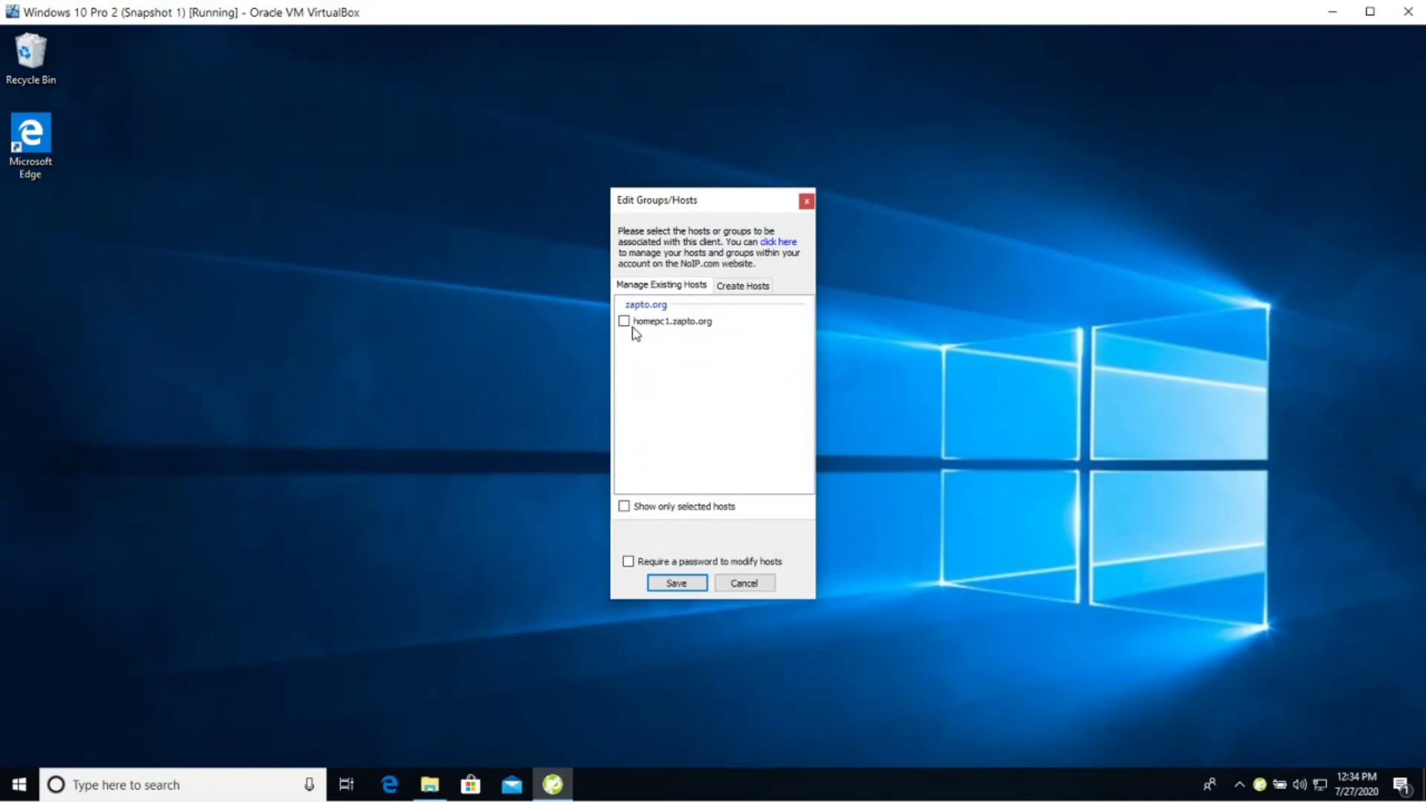
left_click(624, 323)
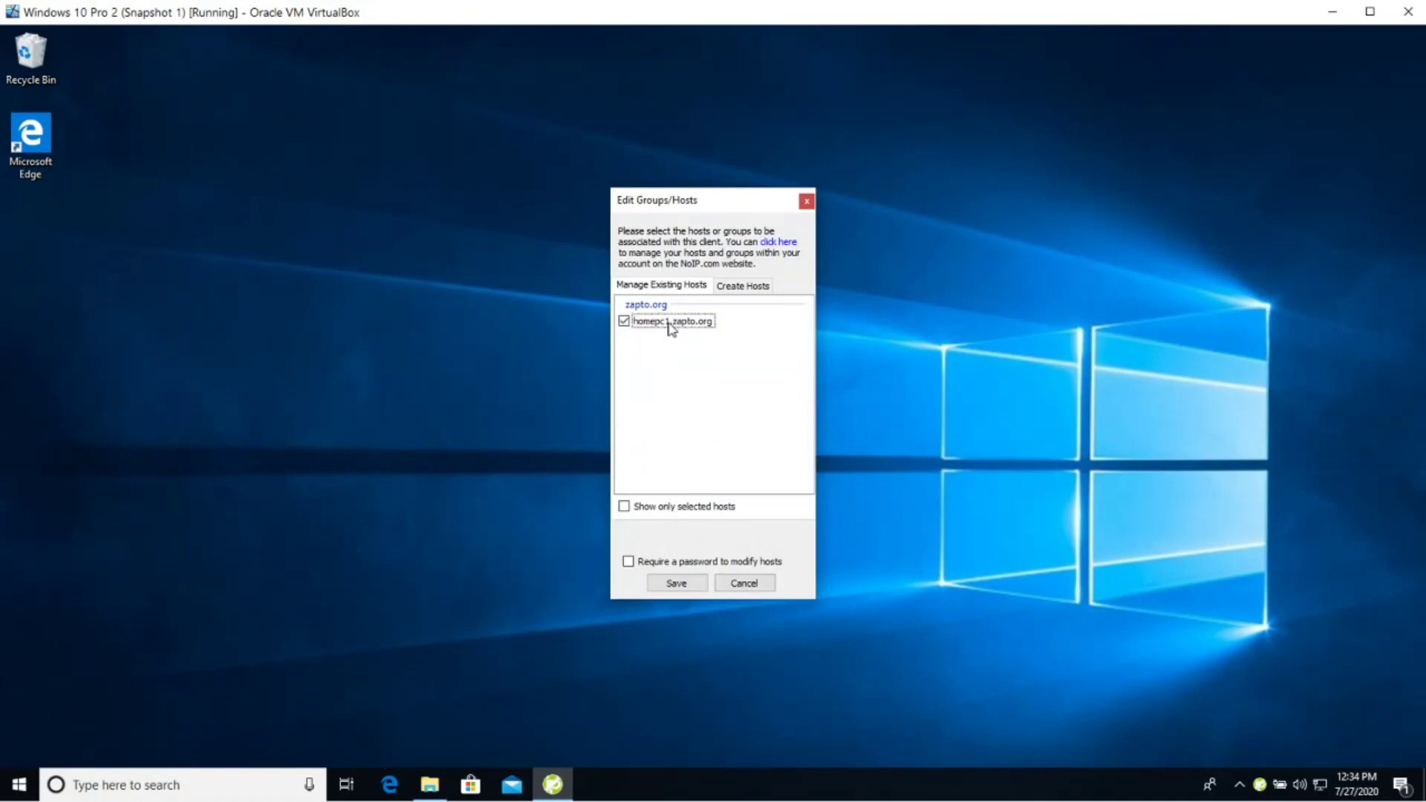
left_click(671, 585)
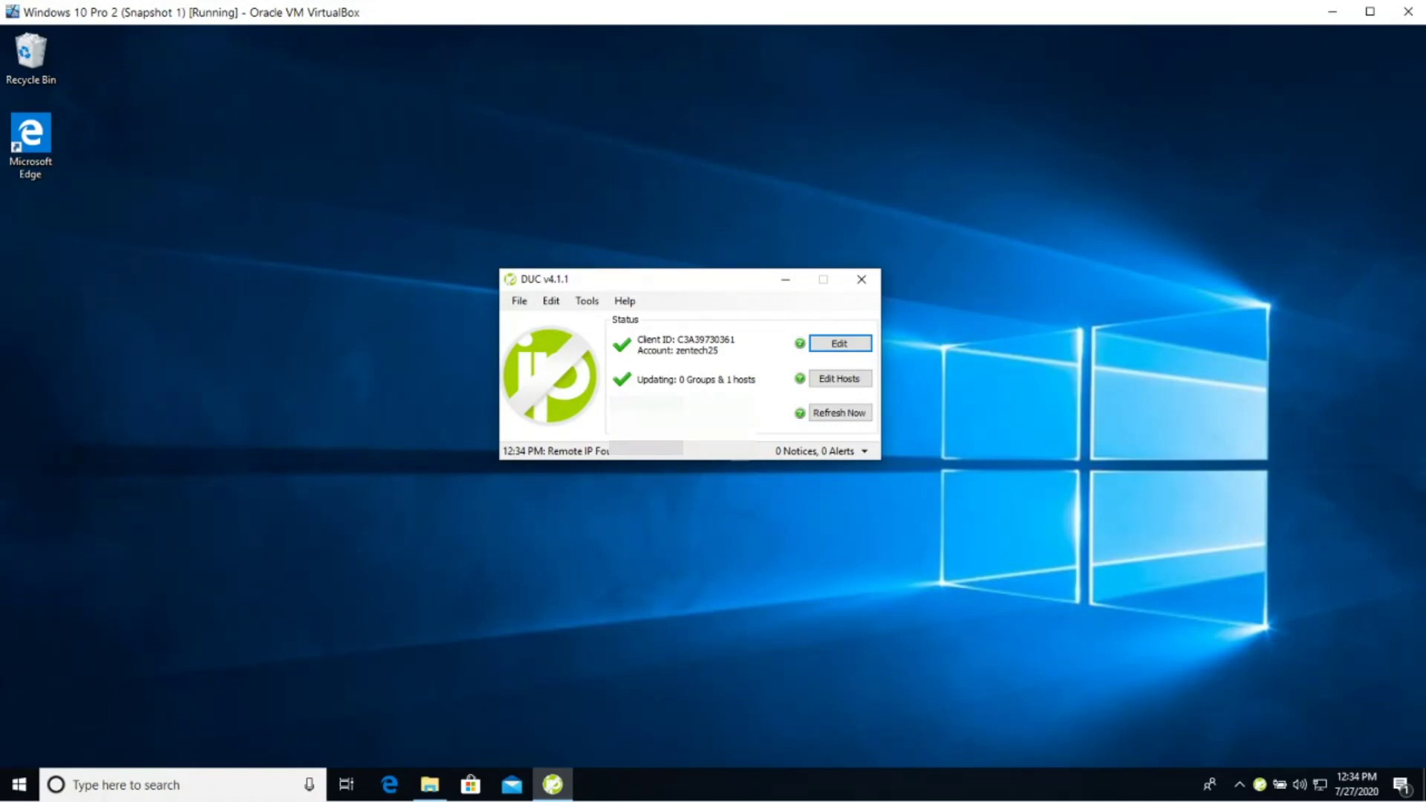
left_click(837, 380)
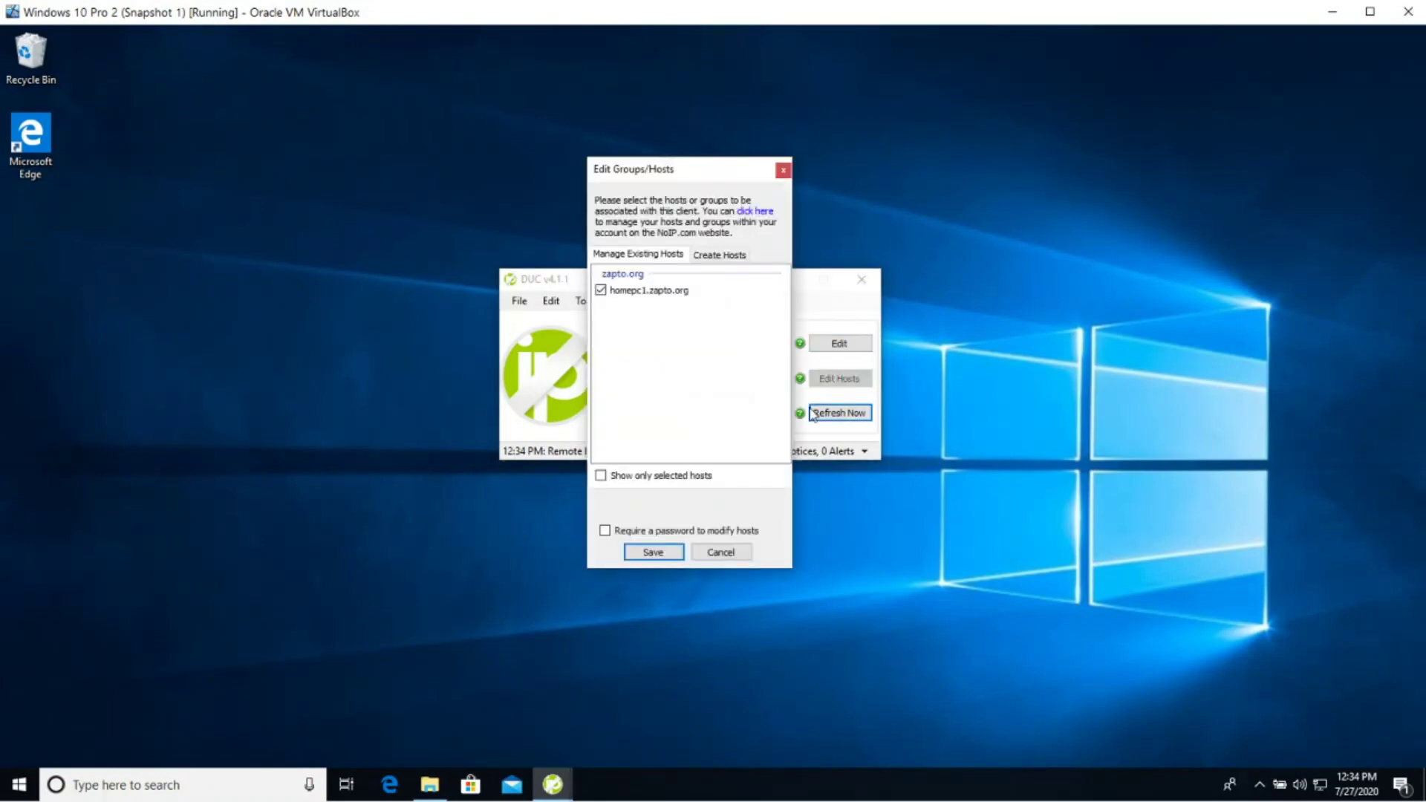
left_click(653, 551)
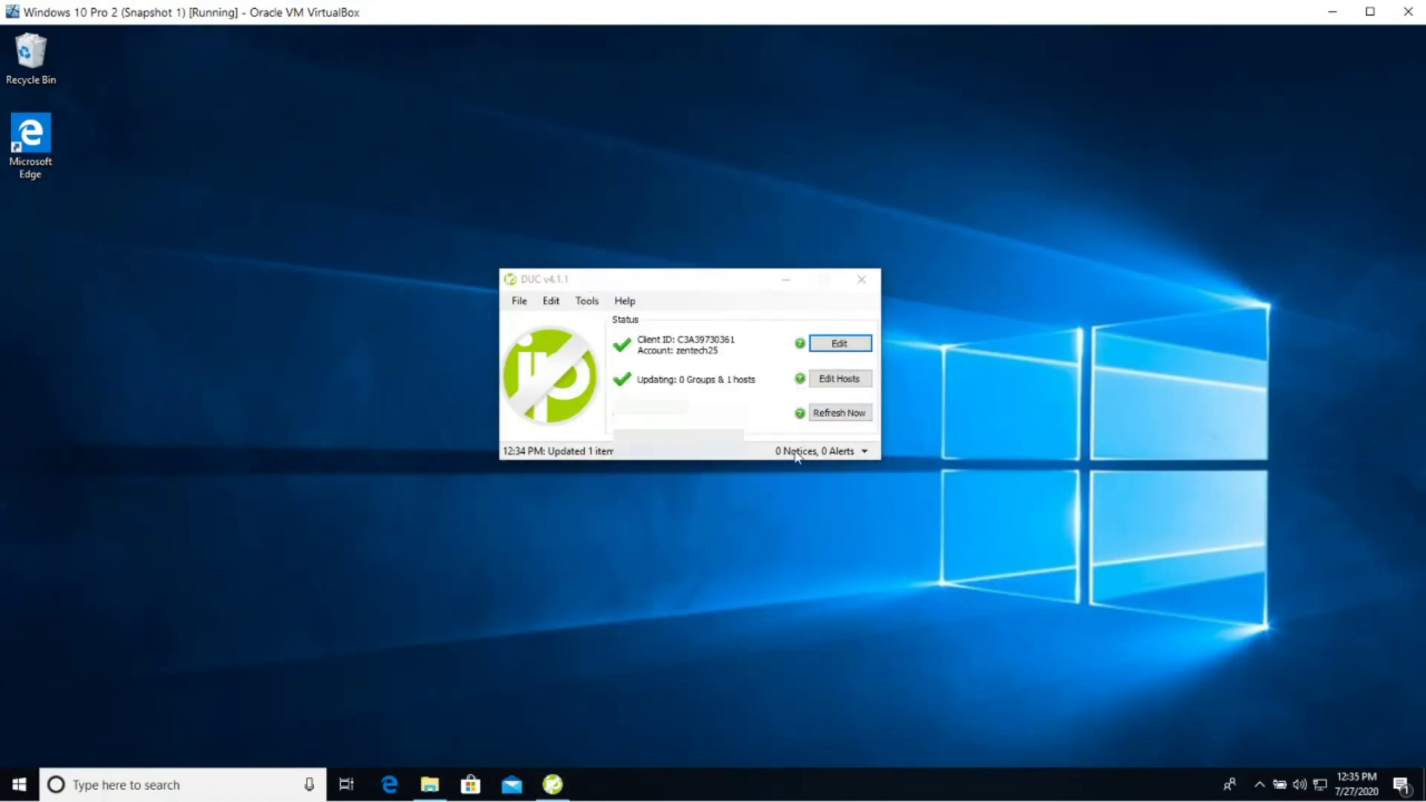
left_click(835, 415)
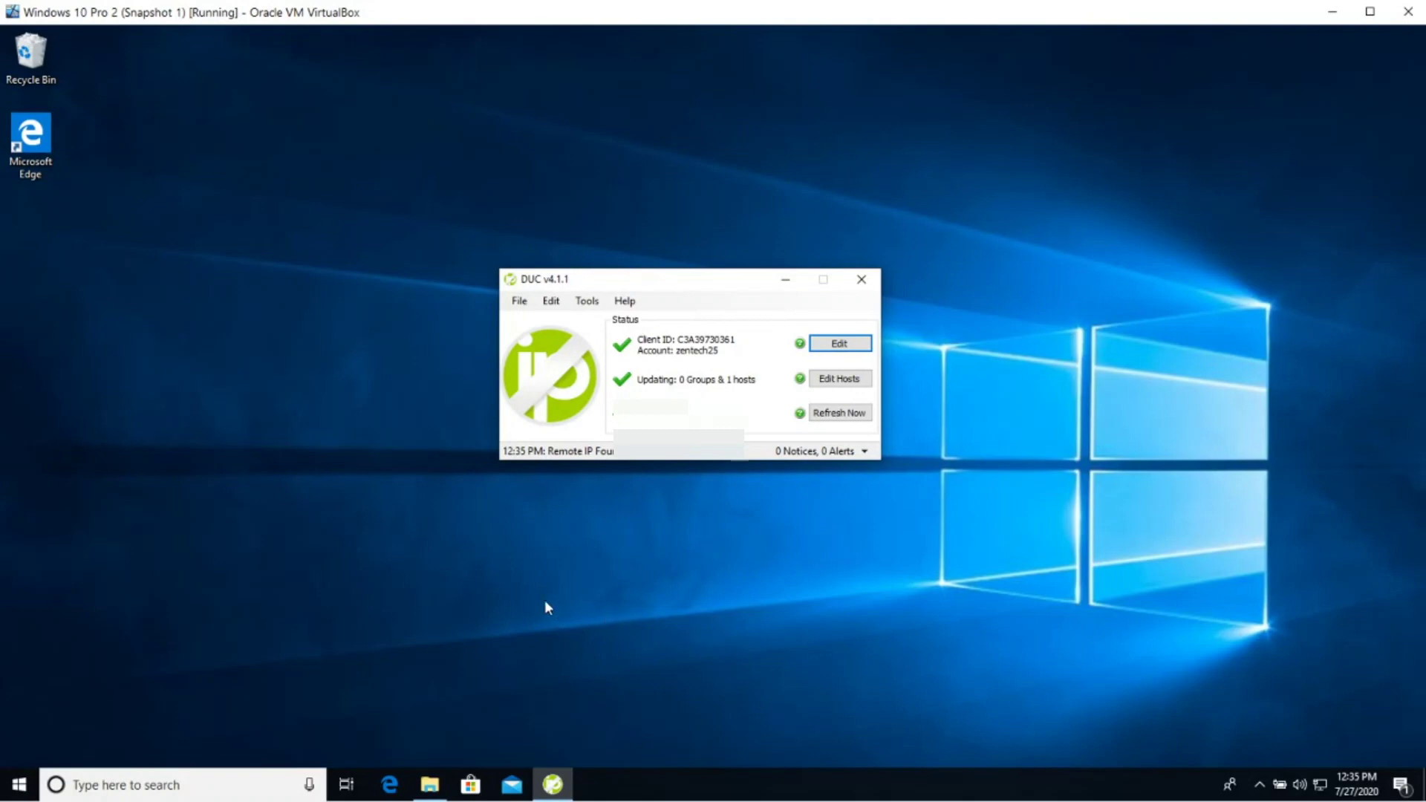
Reload the 'My No-IP :: Hostnames' page in Chrome to confirm homepc1.zapto.org's update
mouse_move(401, 780)
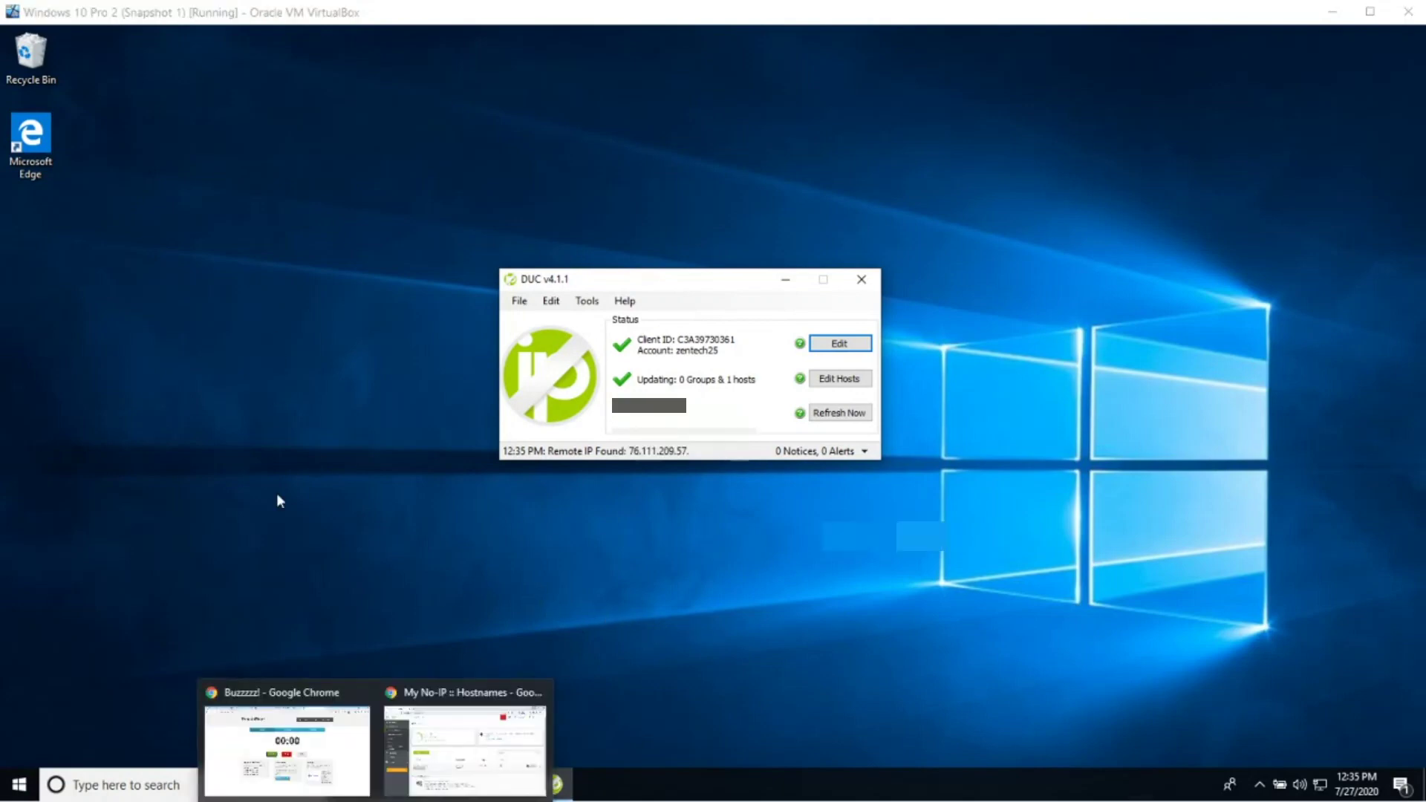
left_click(479, 755)
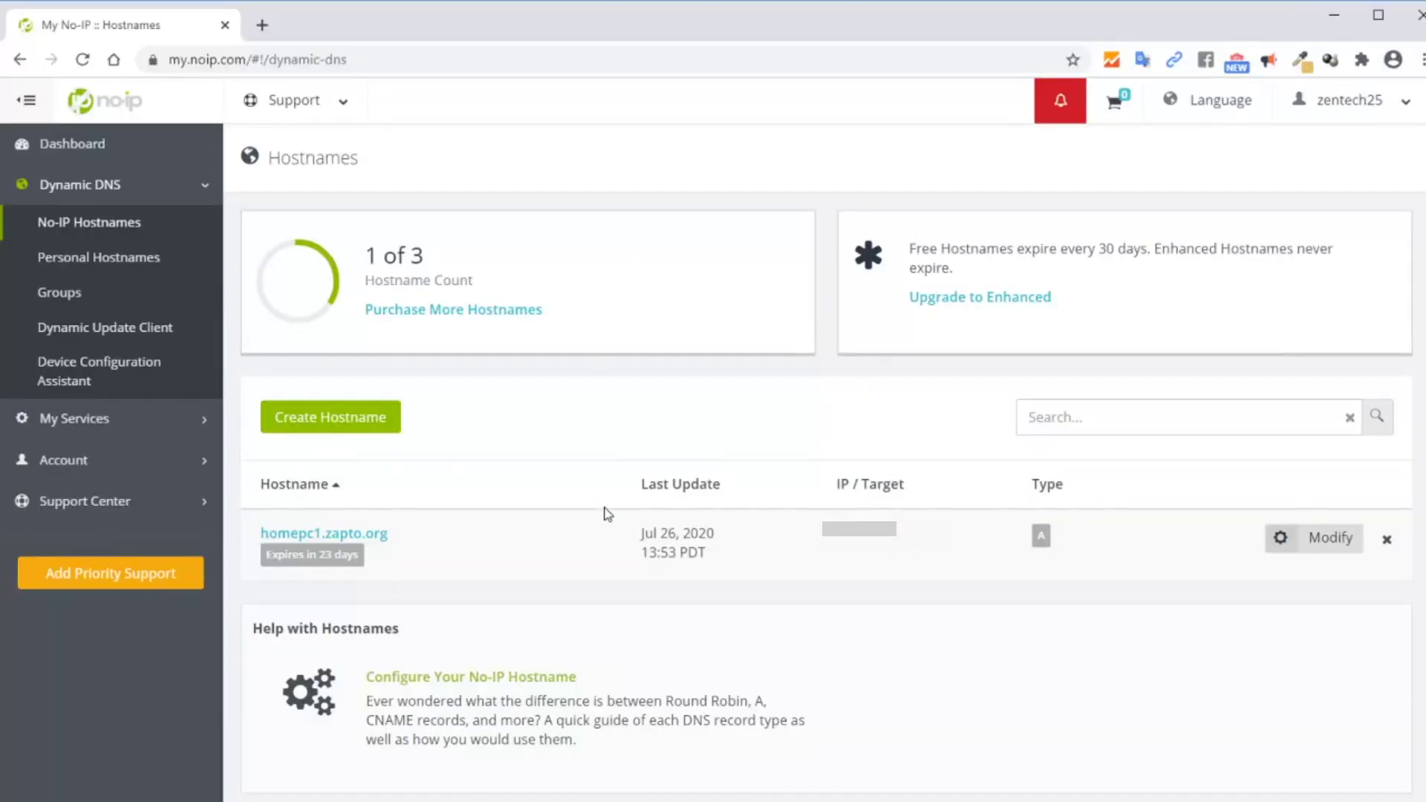
left_click(83, 59)
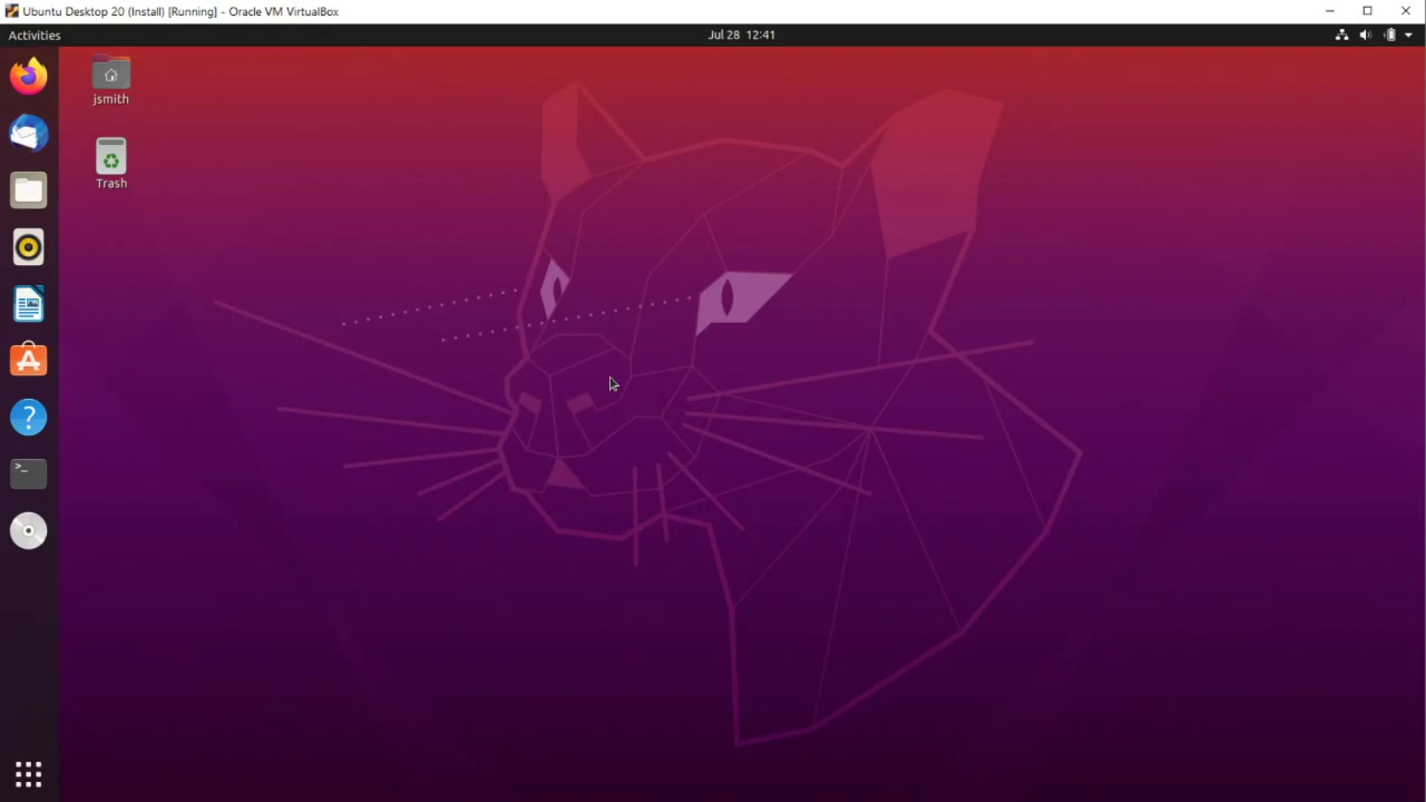
In a new Terminal, run 'sudo apt install ddclient' and enter the sudo password
left_click(28, 475)
key("Return")
key("Return")
type("sduo")
key("BackSpace")
key("BackSpace")
key("BackSpace")
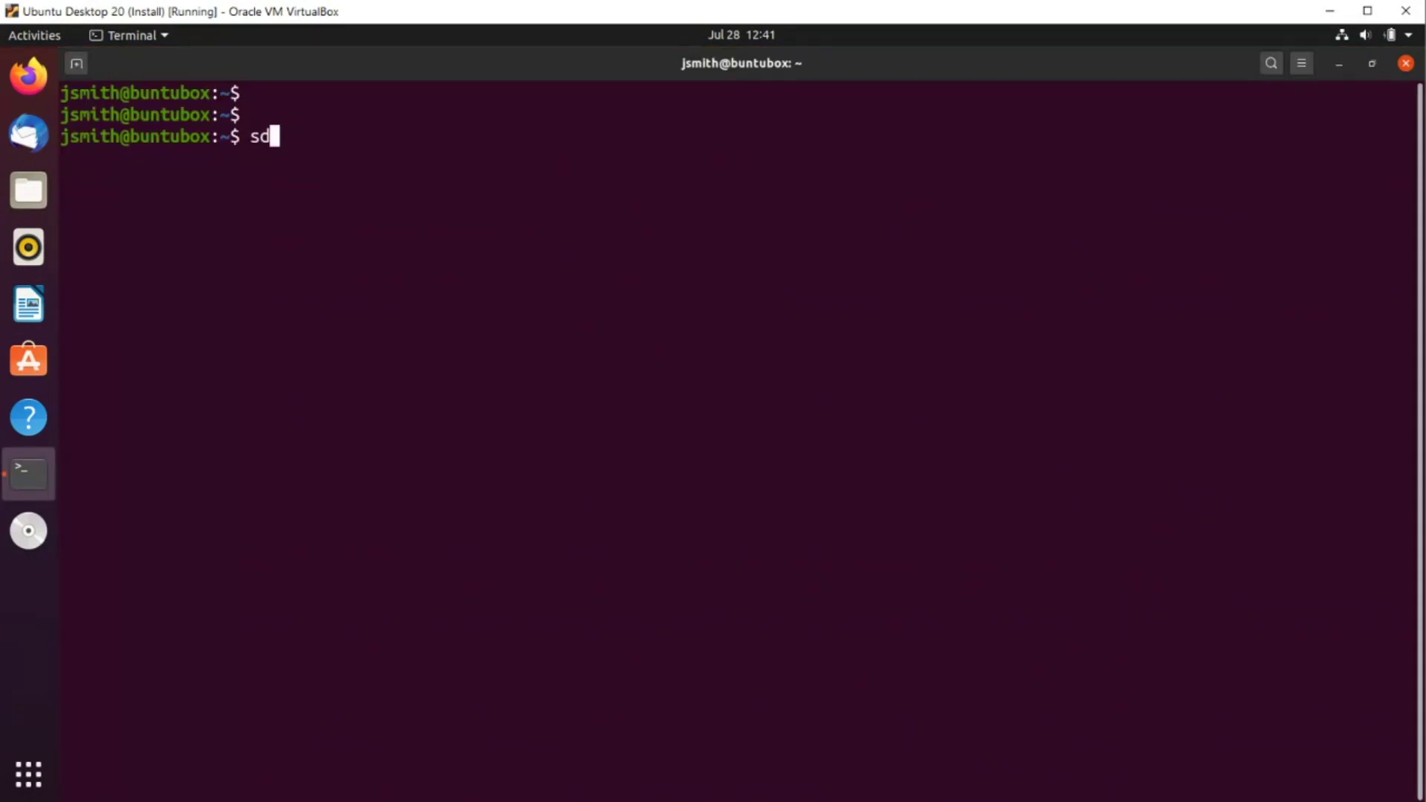
type("udo apt ins")
key("BackSpace")
key("BackSpace")
key("BackSpace")
type("in")
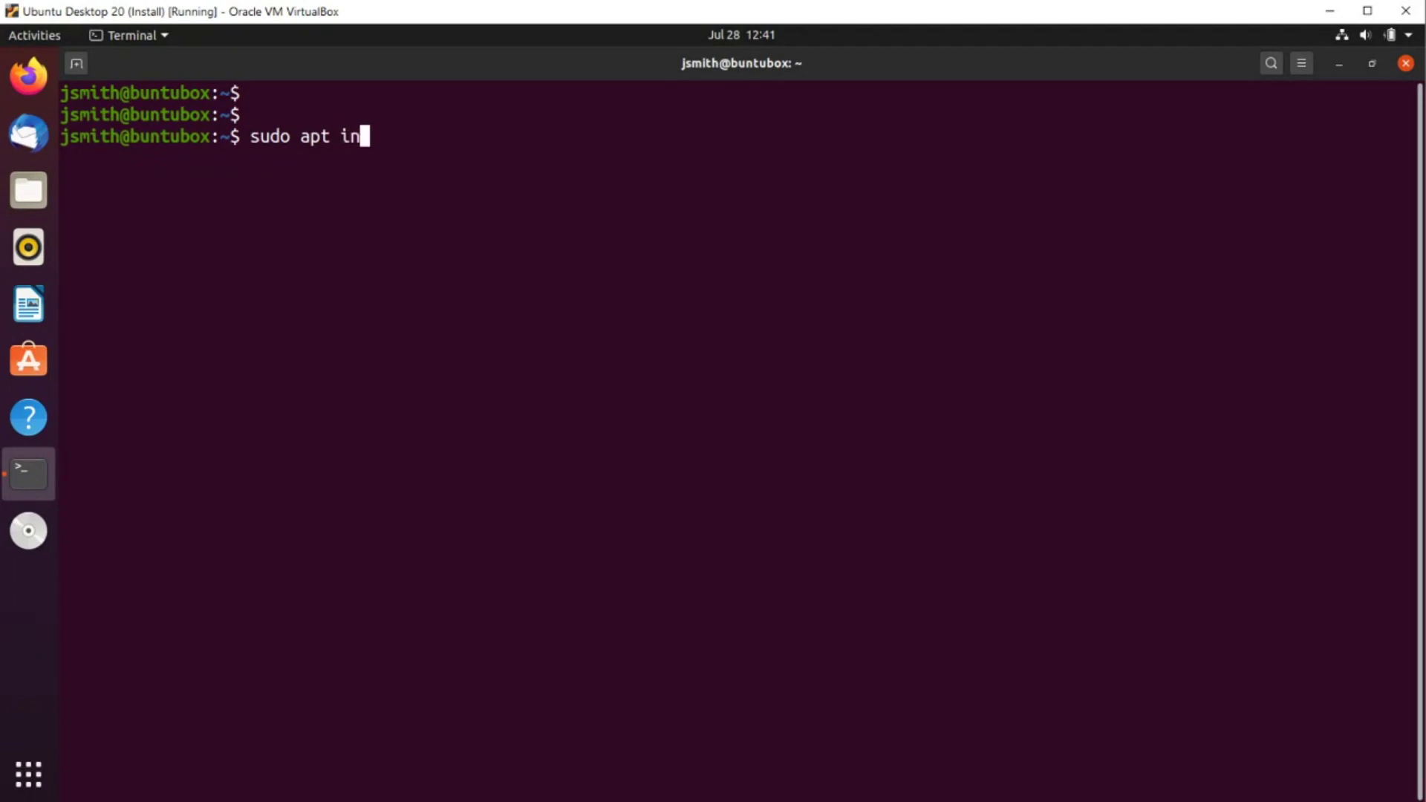
type("stall ddclient")
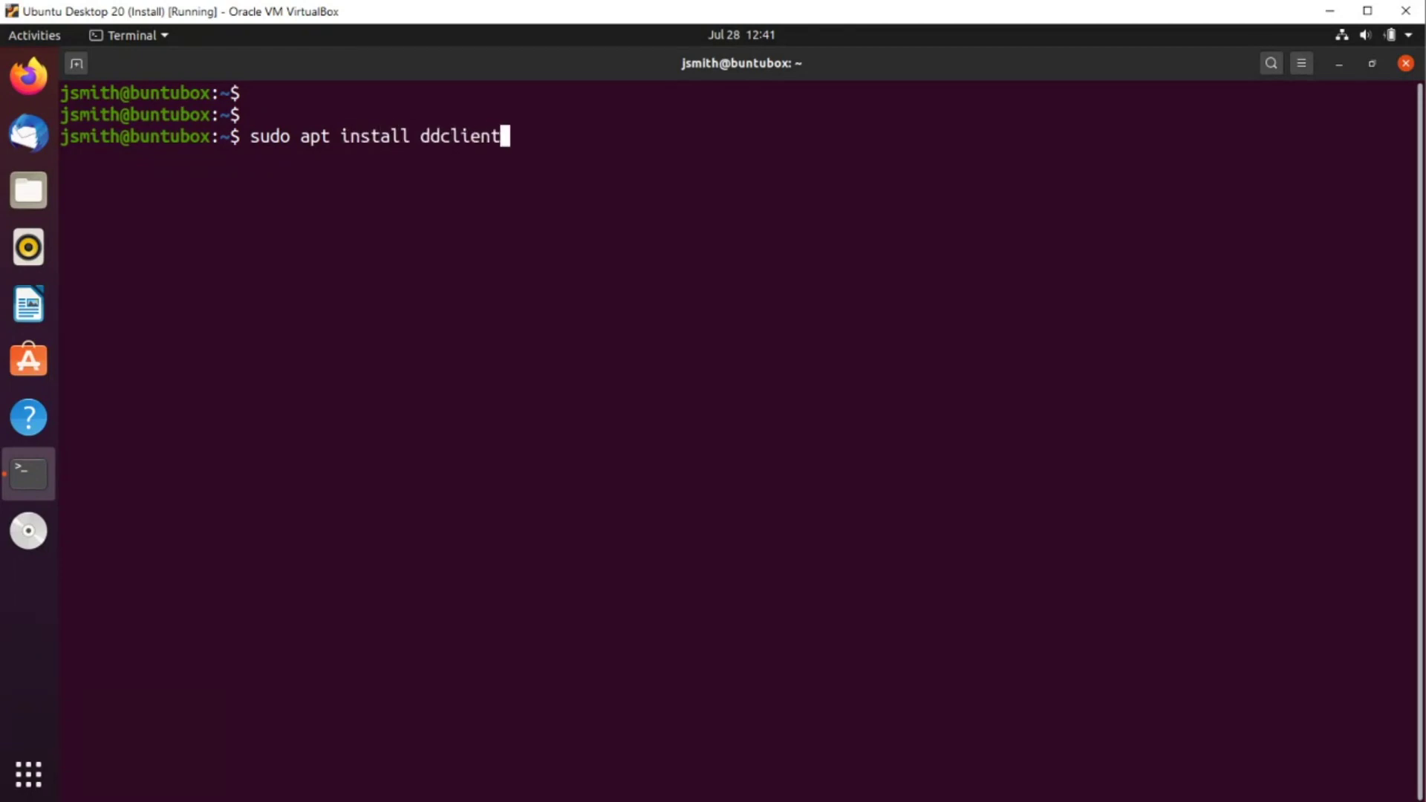
key("Return")
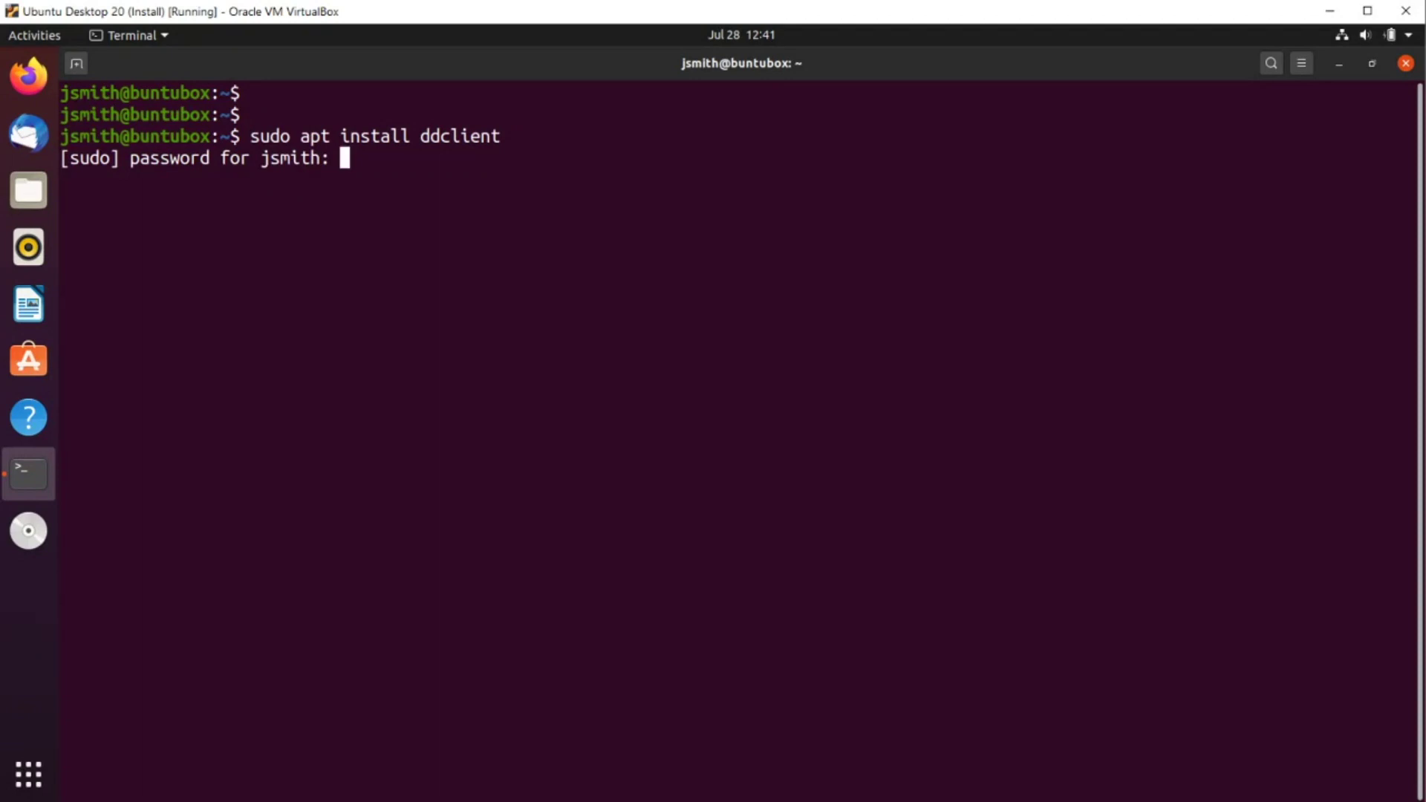
key("Return")
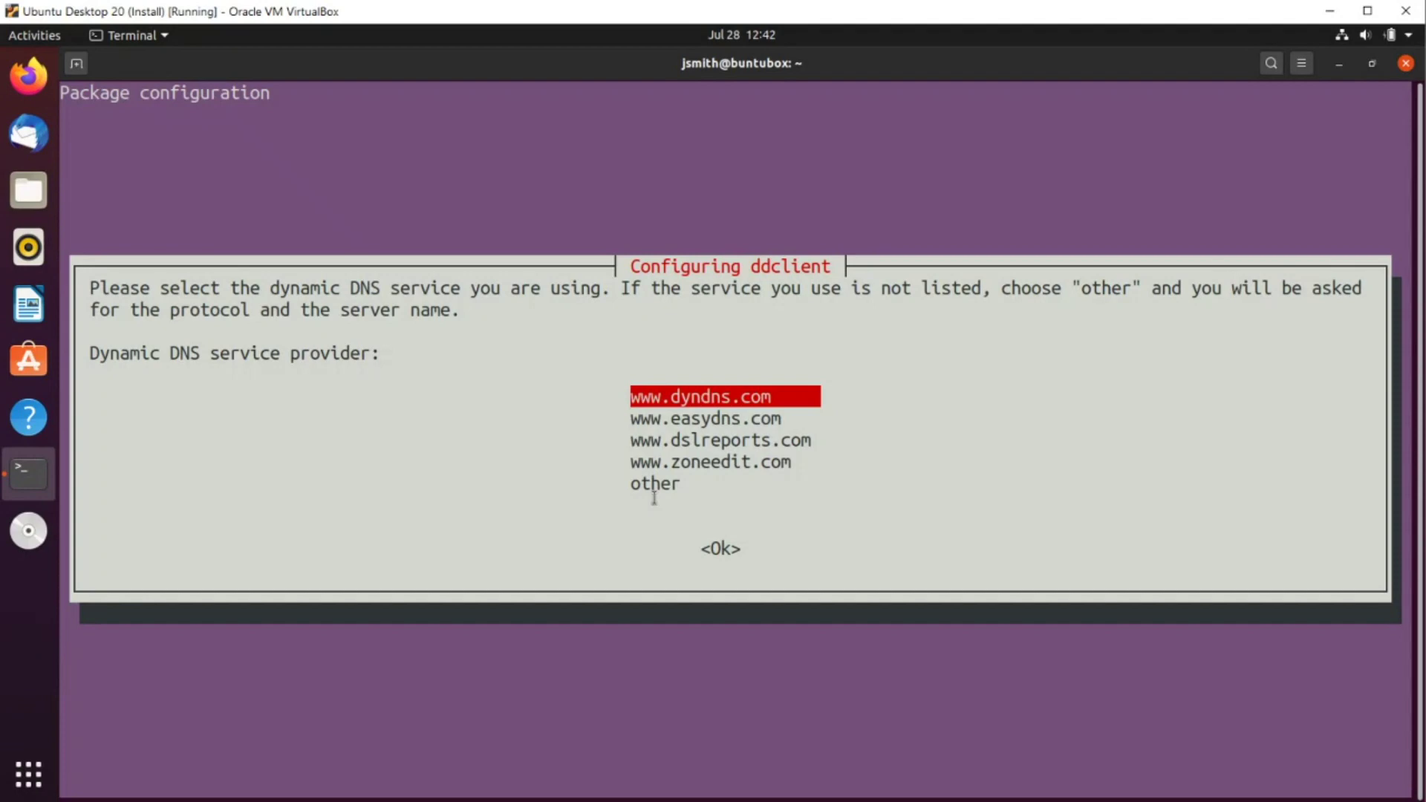
Choose provider 'other', server dynupdate.no-ip.com, and protocol dyndns2 in ddclient setup
key("Down")
key("Down")
key("Down")
key("Down")
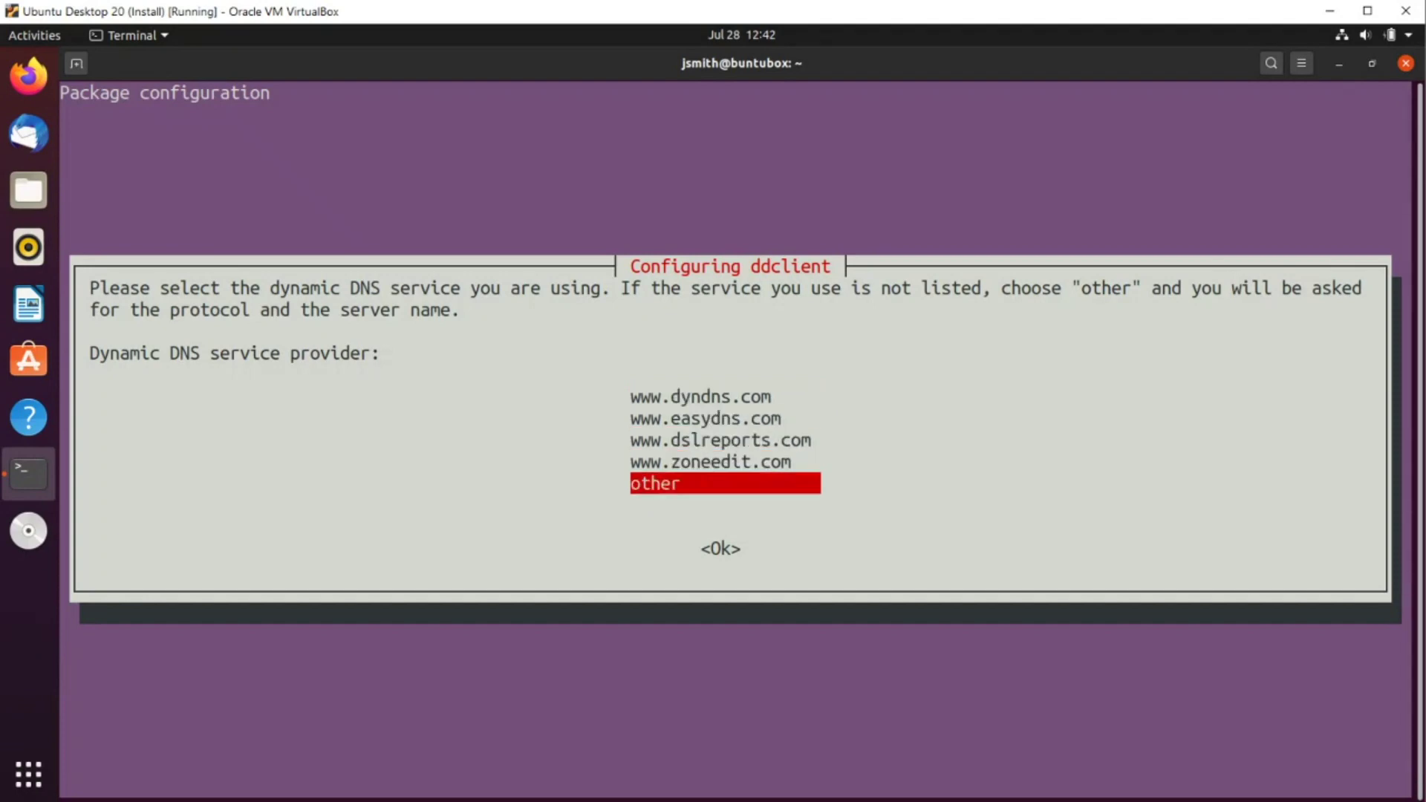
key("Tab")
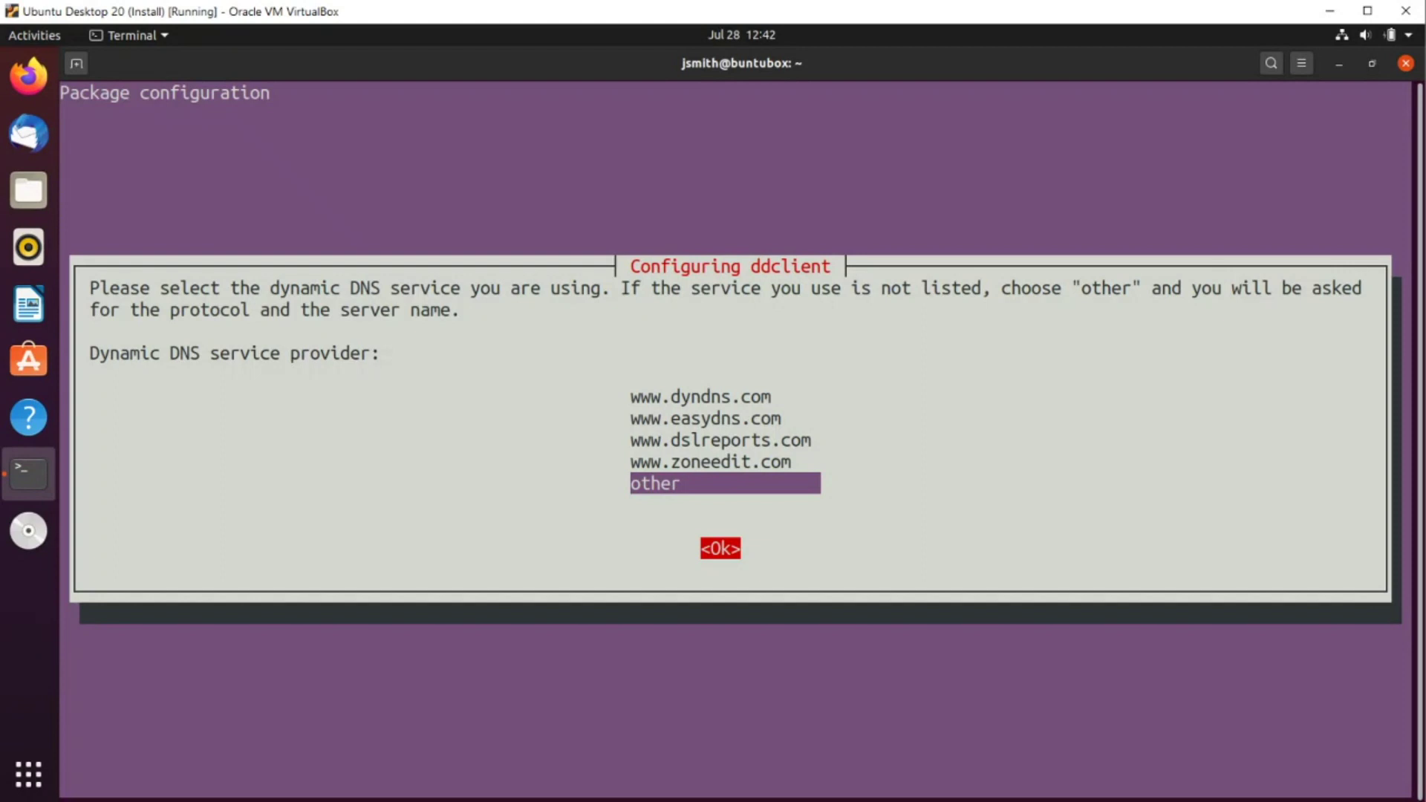
key("Return")
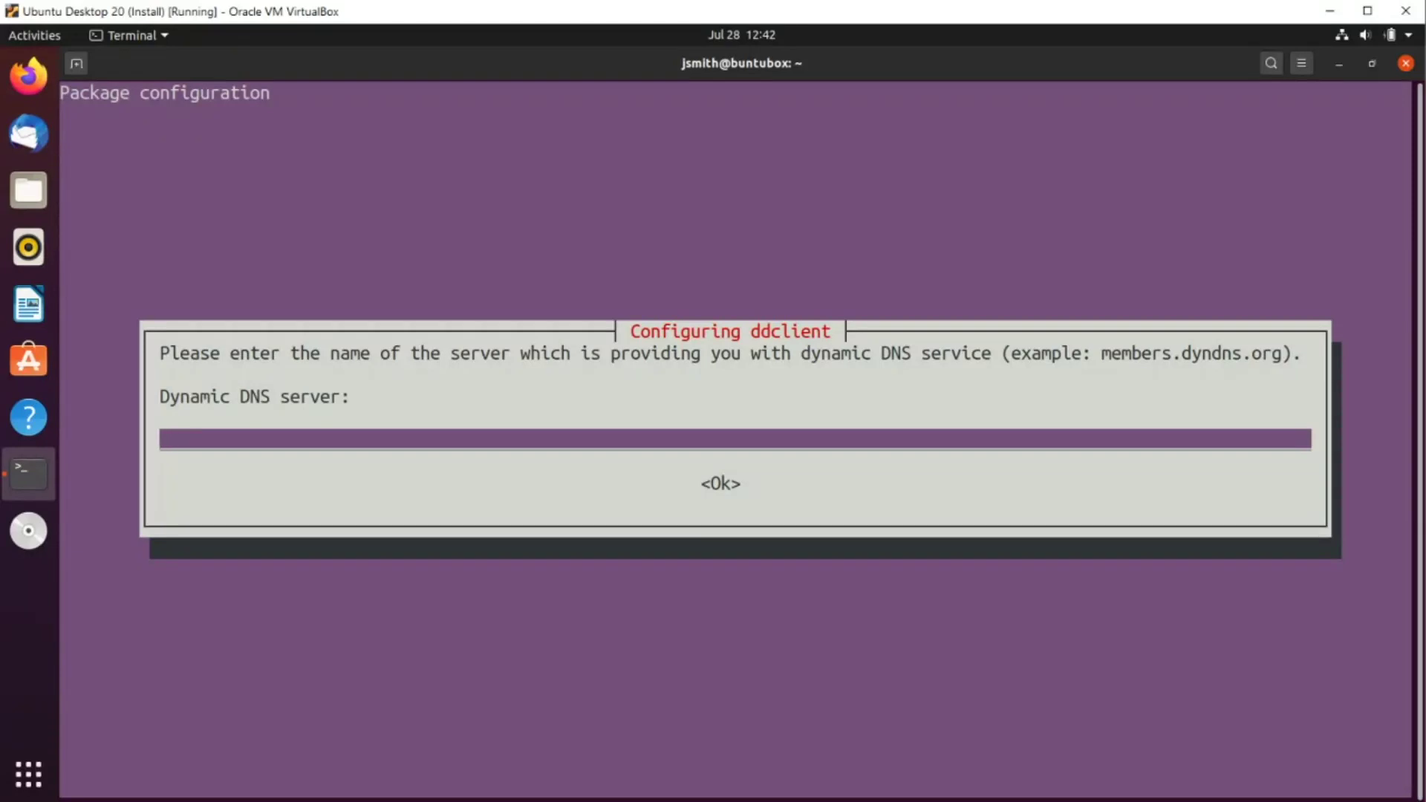
type("dynupdate")
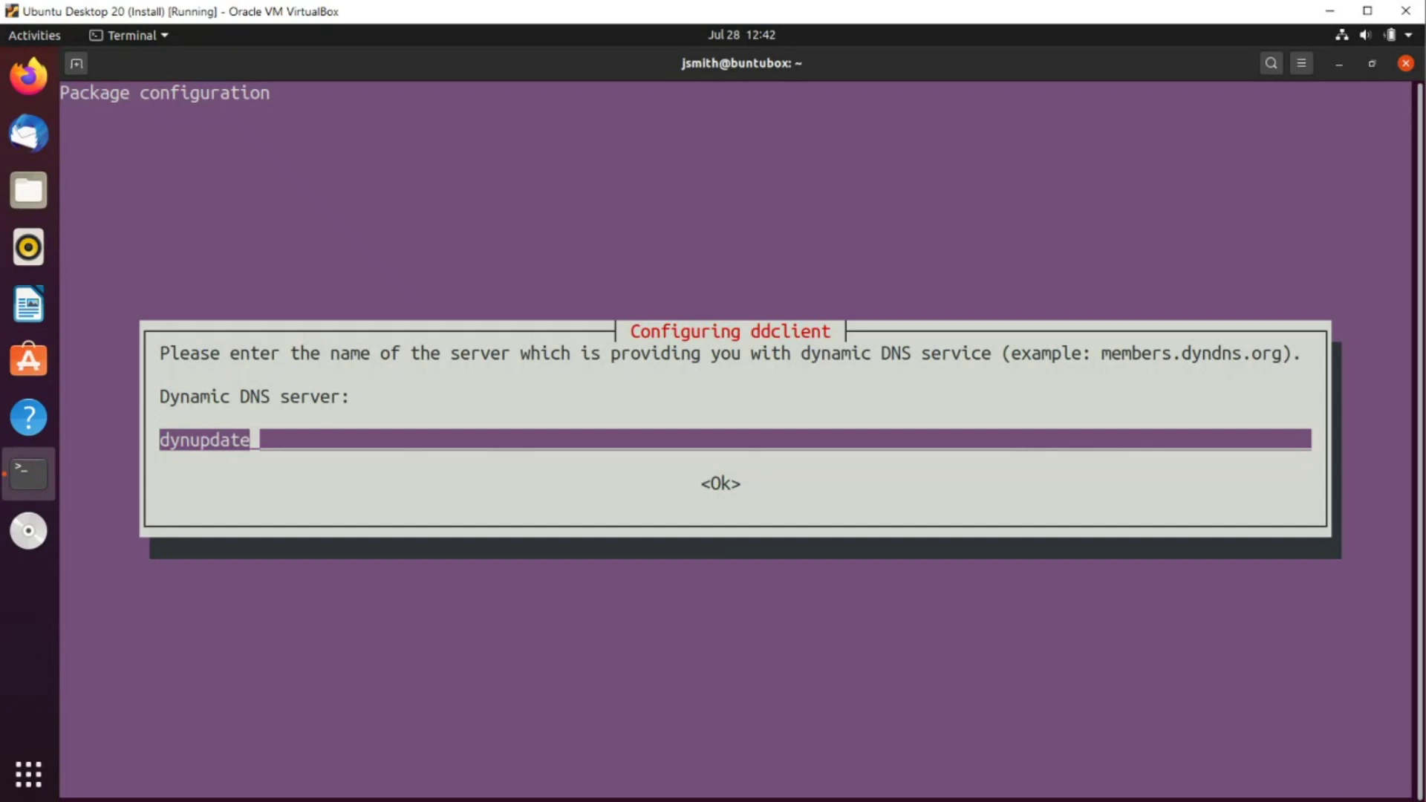
type(".no-ip.com")
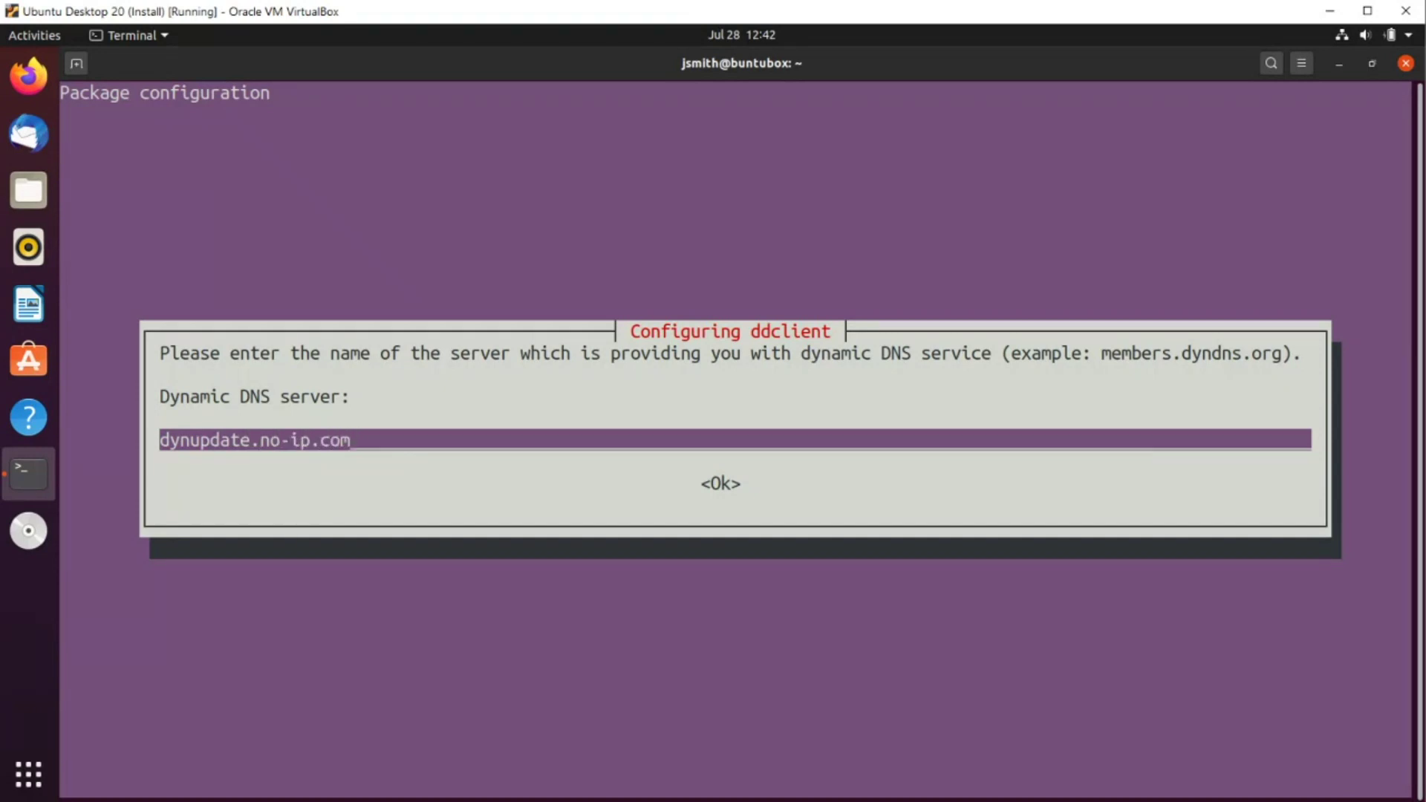
key("Tab")
key("Return")
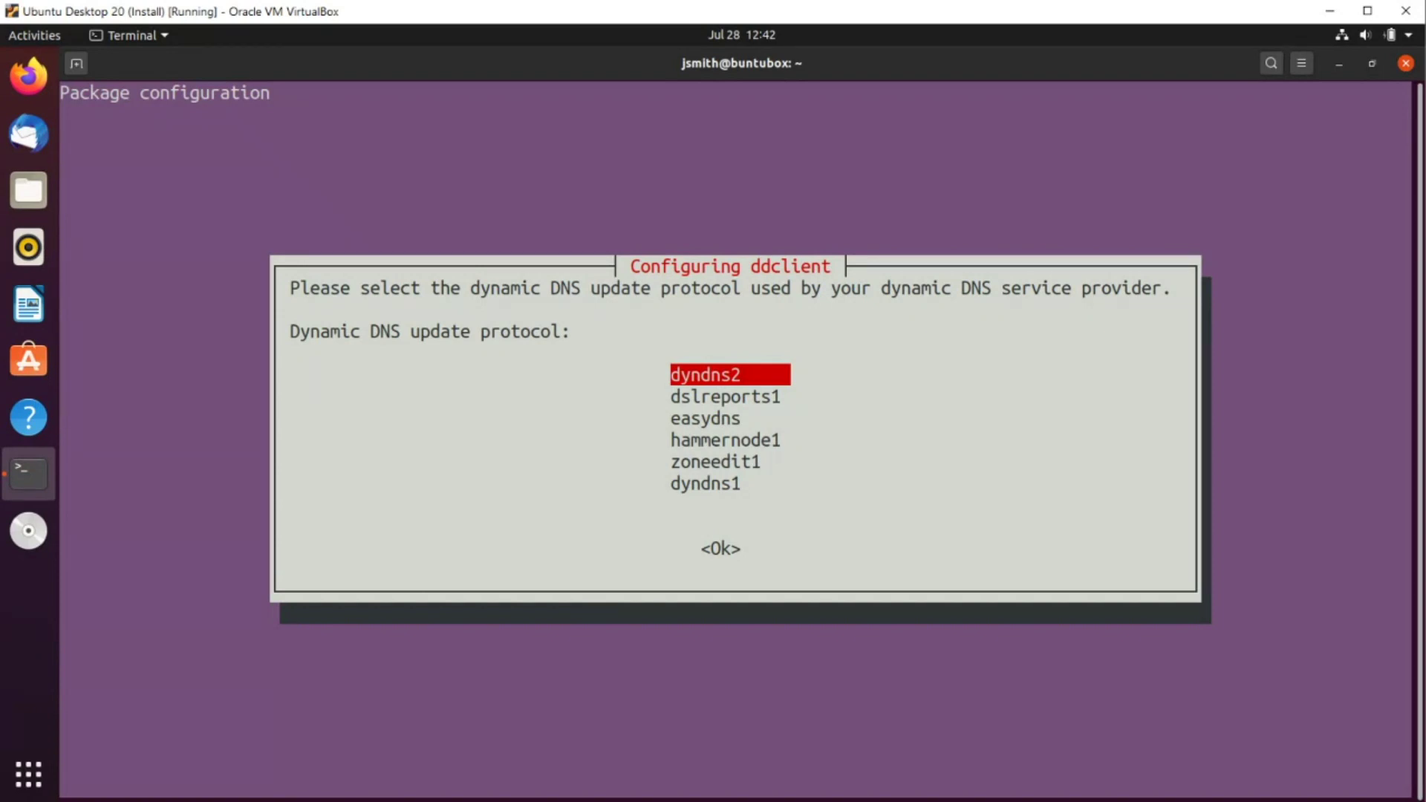
key("Tab")
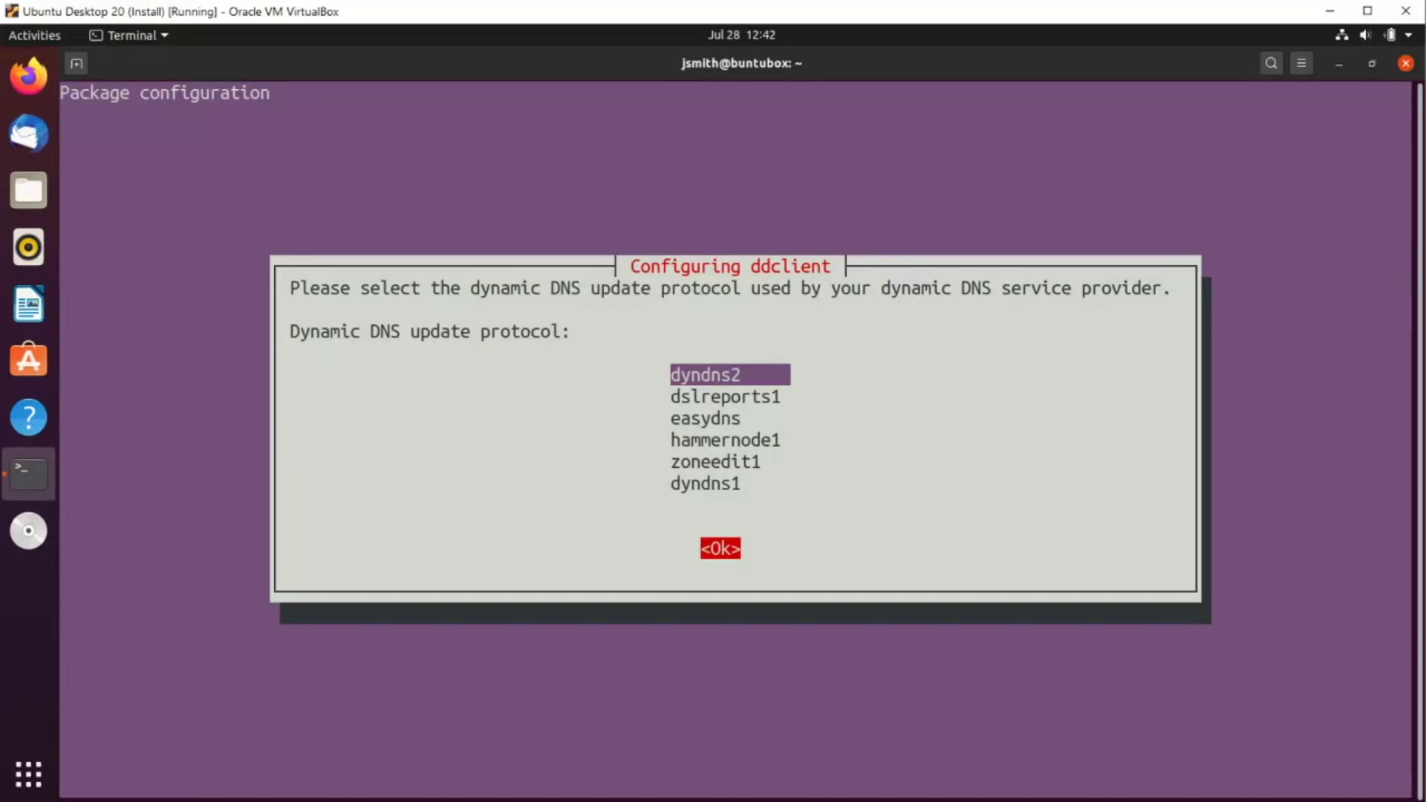
key("Return")
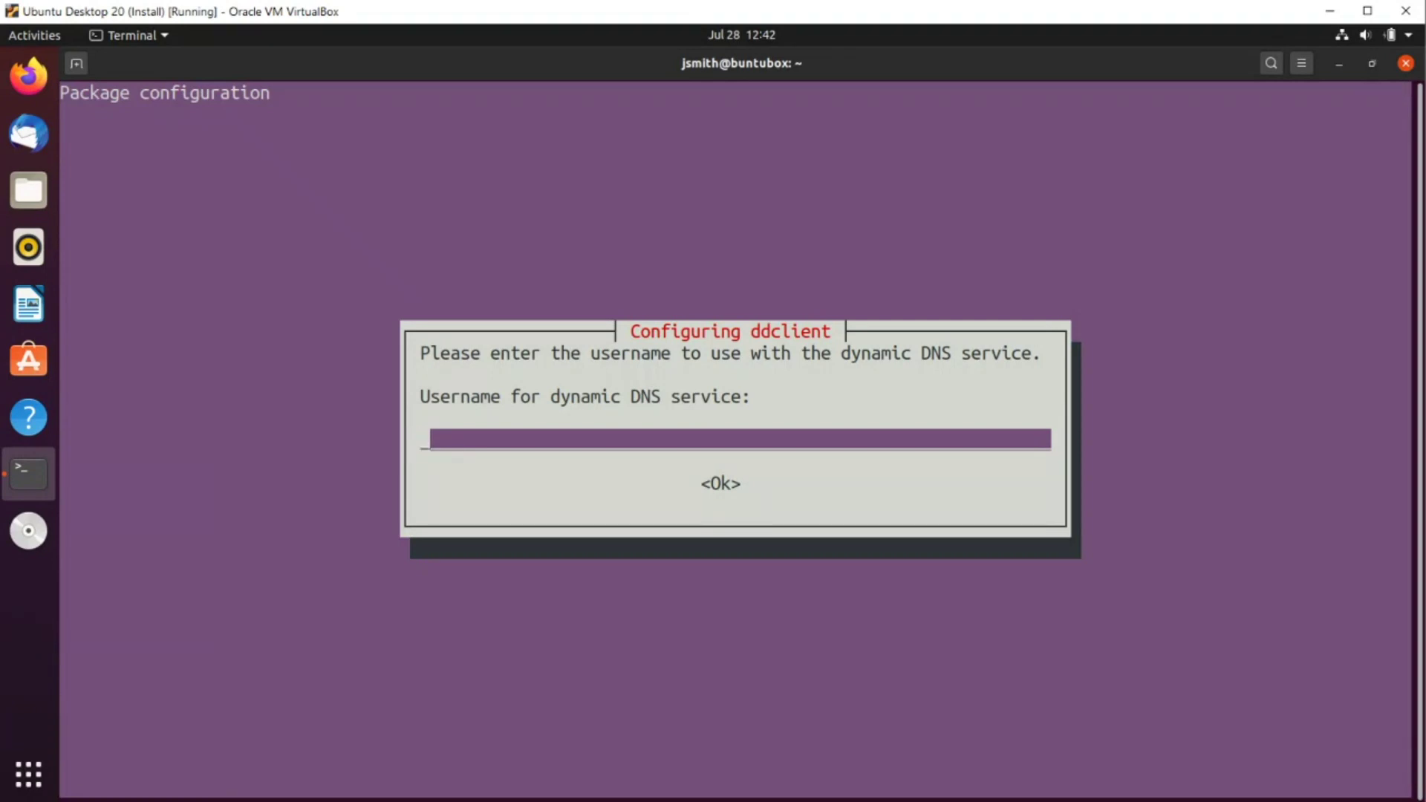
Enter the No-IP account username, then the password twice
type("zentech25")
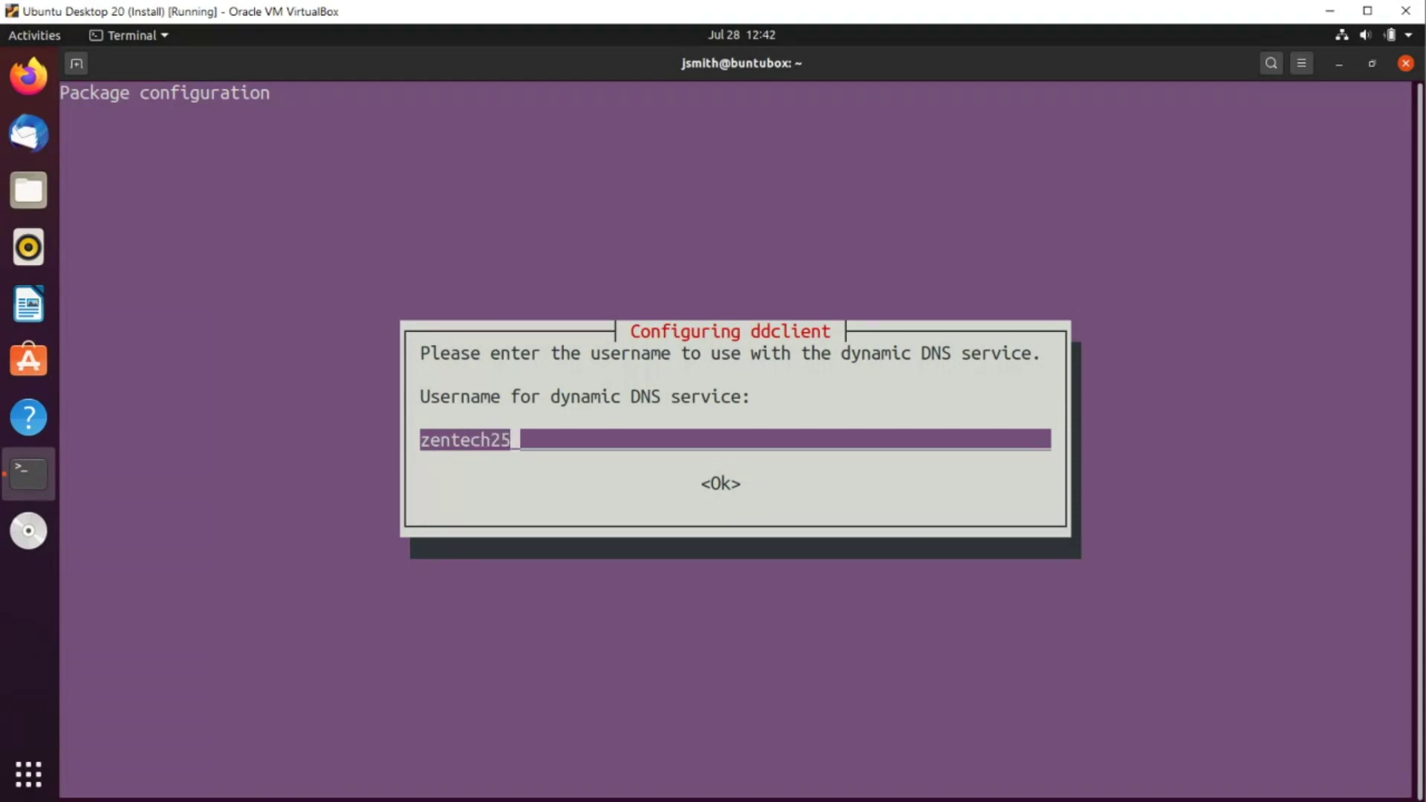
key("Tab")
key("Return")
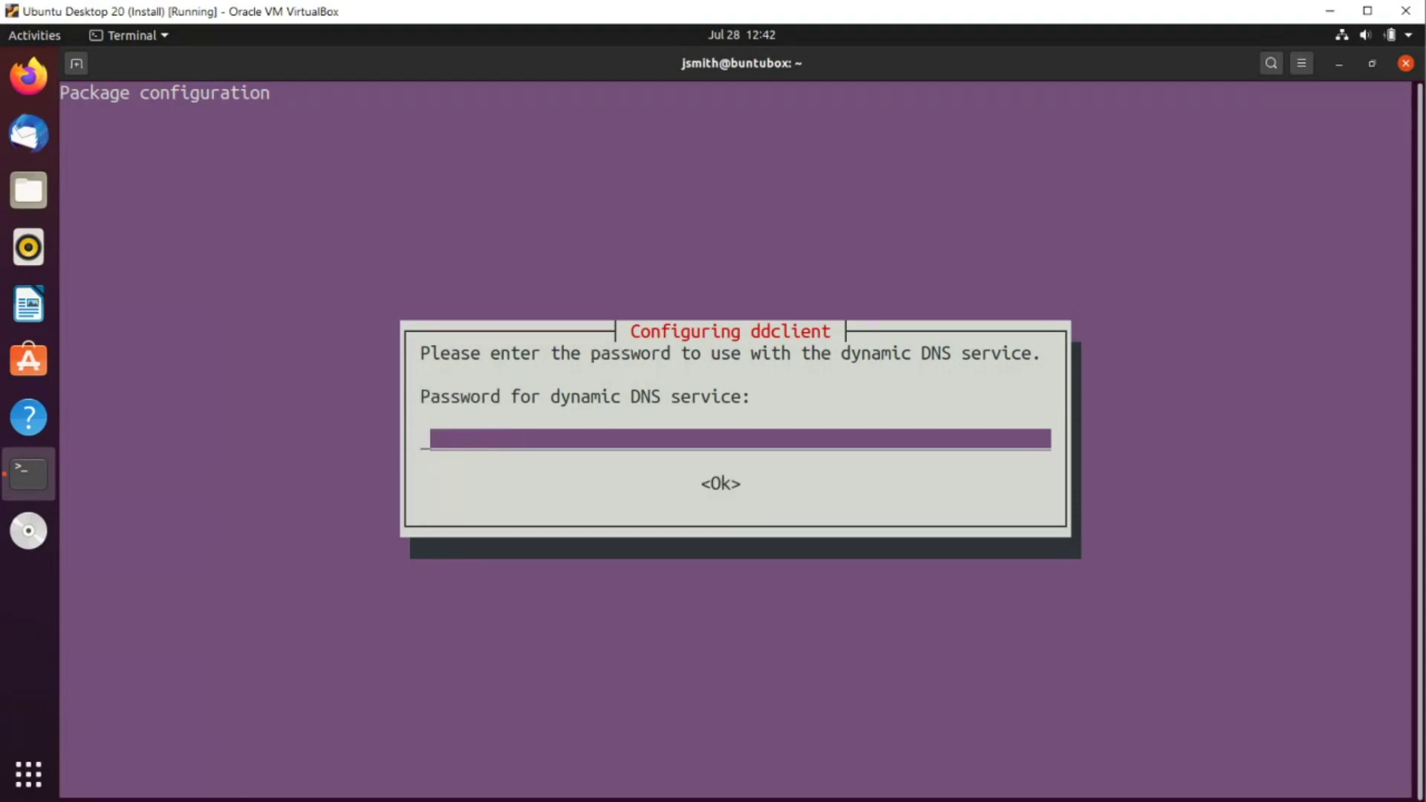
type("********")
key("Tab")
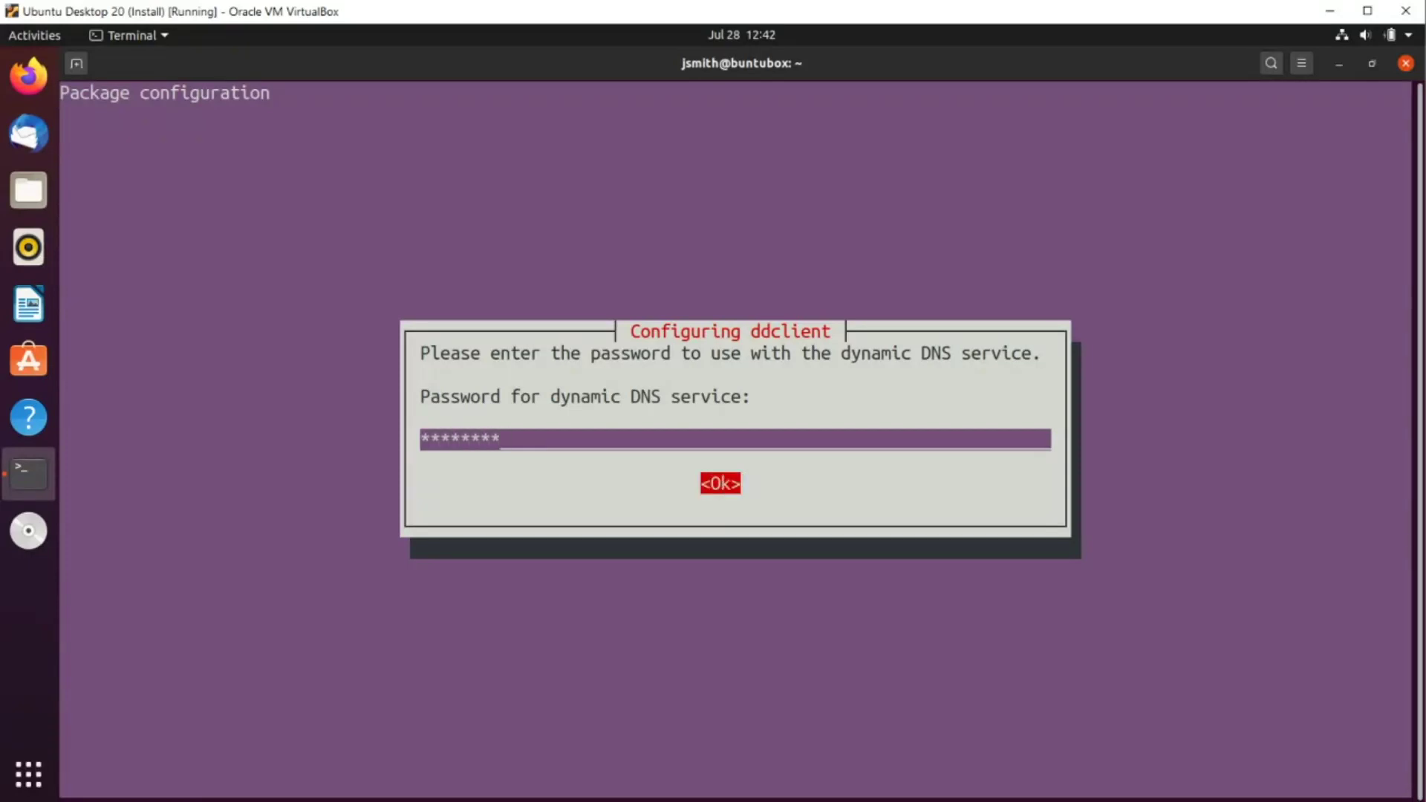
key("Return")
type("*****")
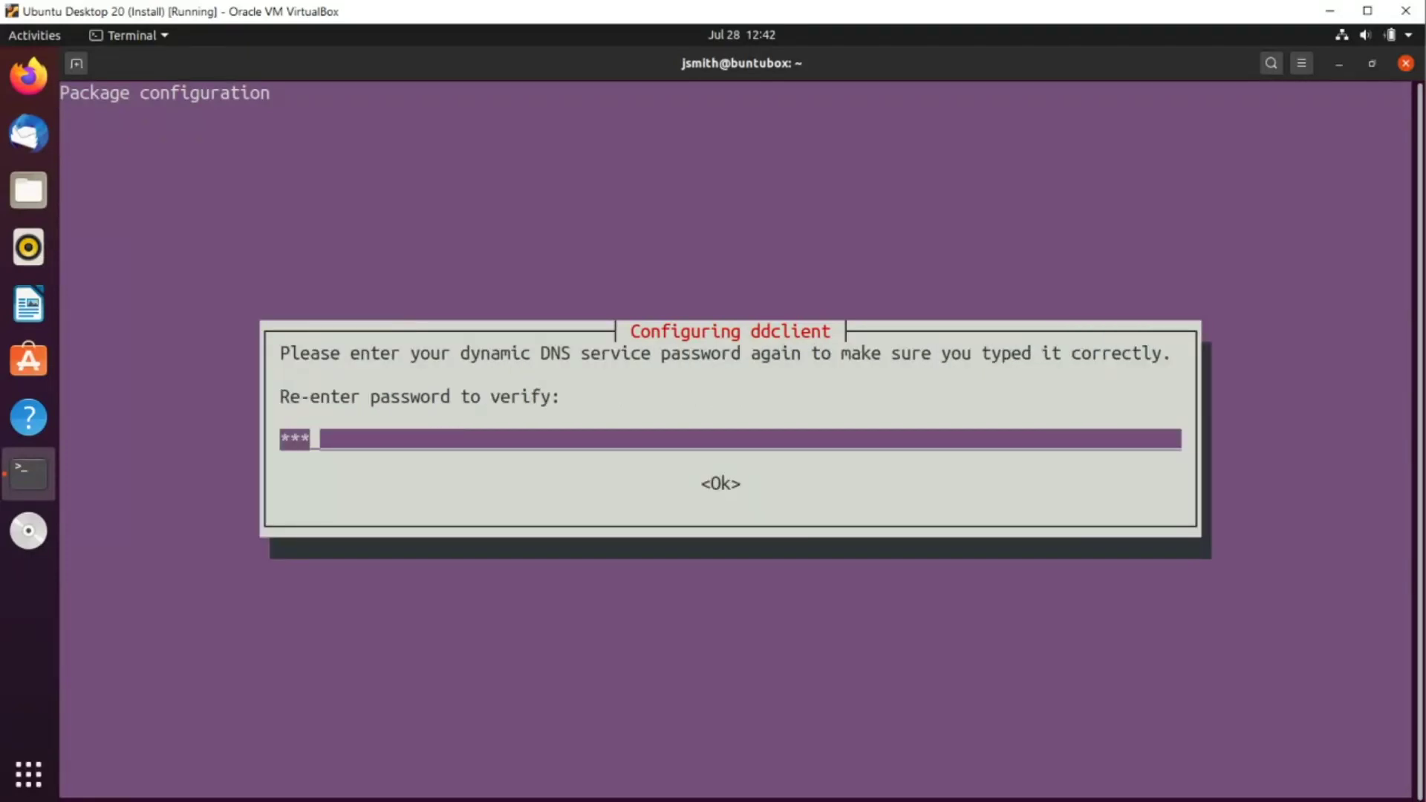
type("***")
key("Tab")
key("Return")
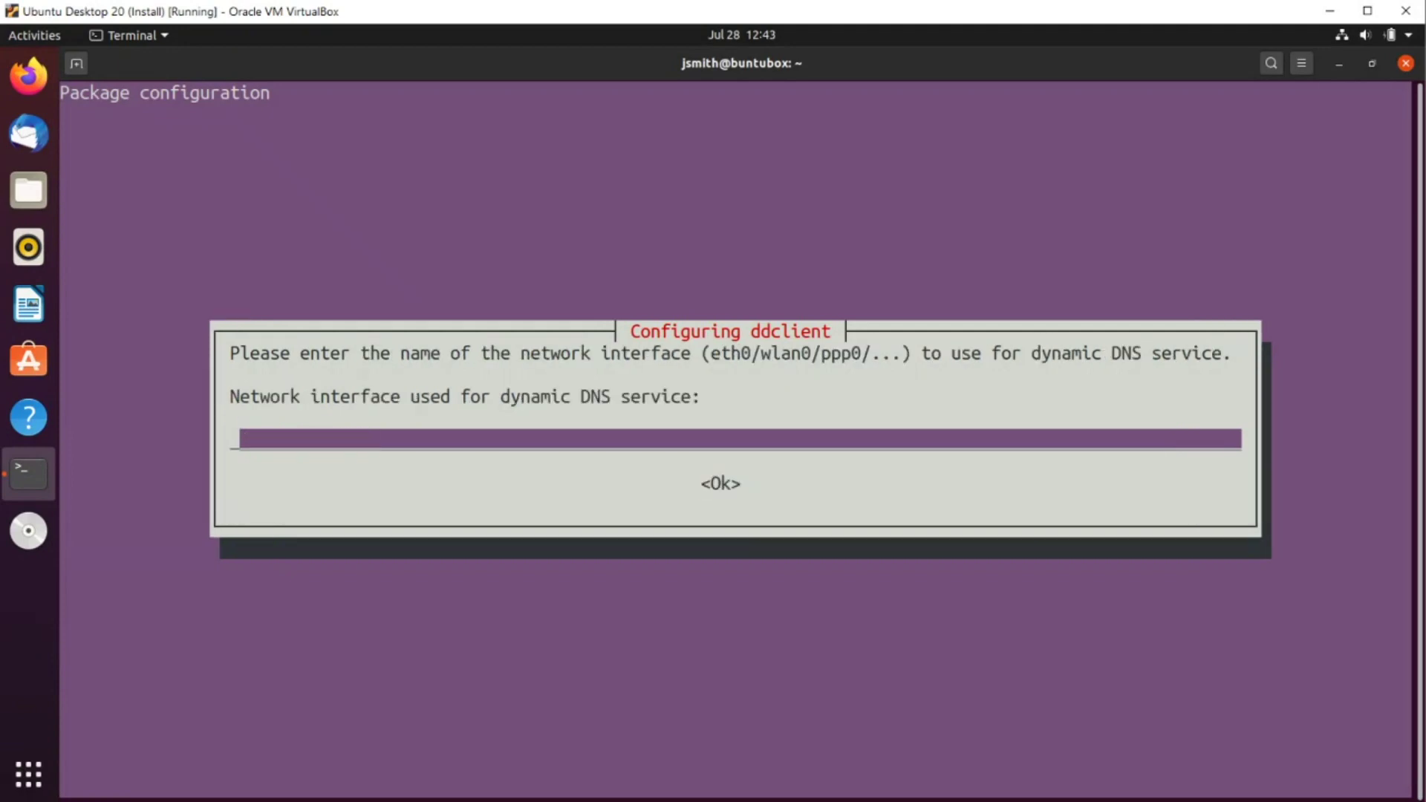
Leave the network interface blank and set the hostname to homepc1.zapto.org
key("Tab")
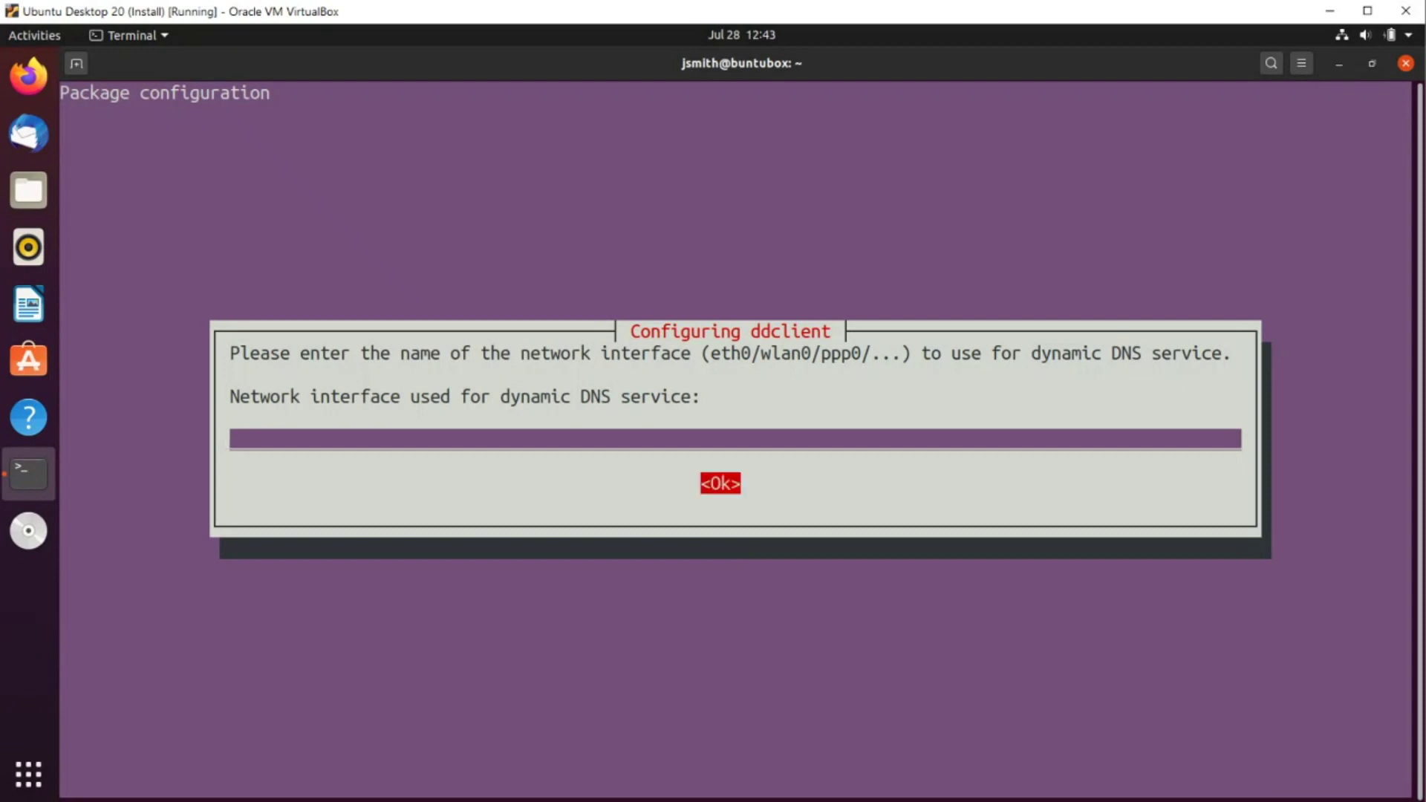
key("Return")
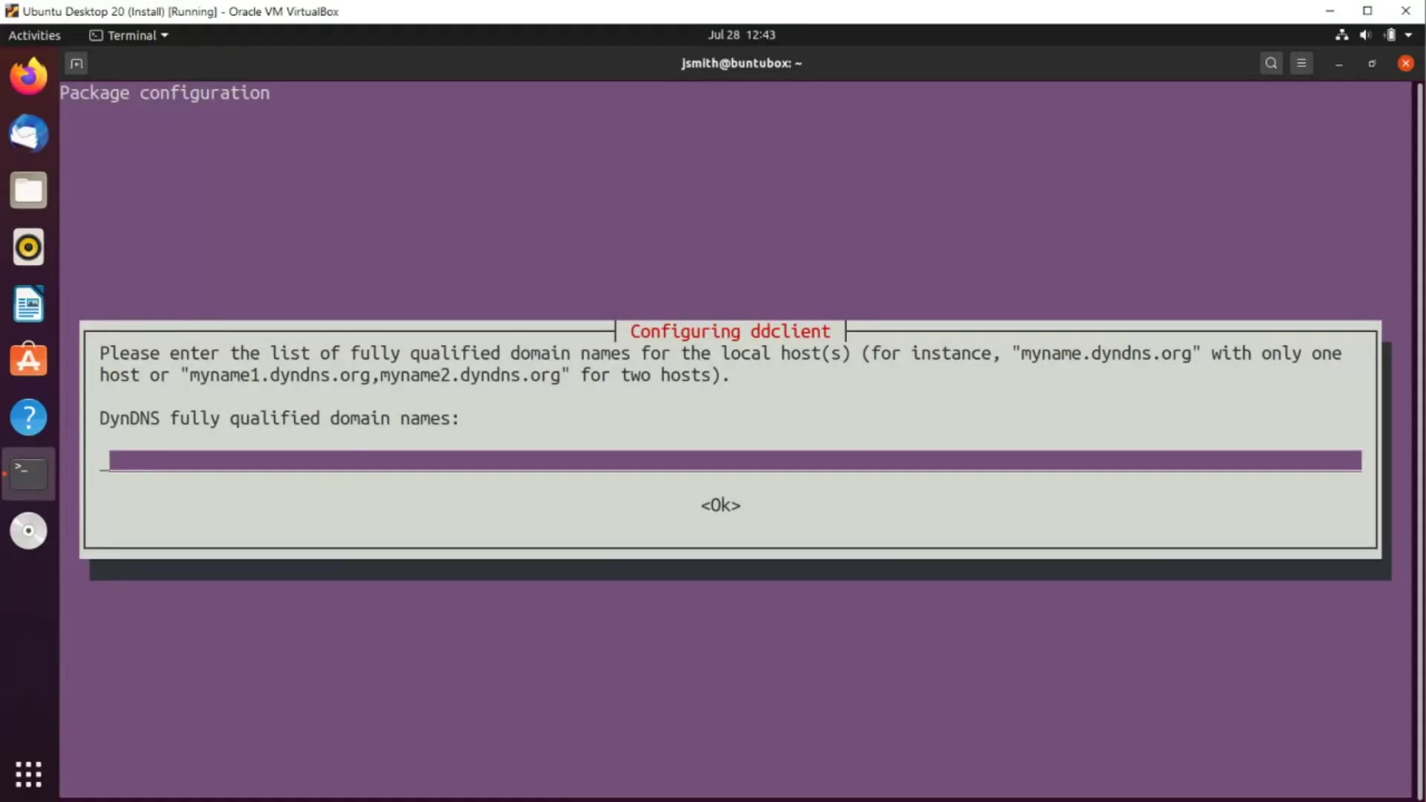
type("homepc1.zapto")
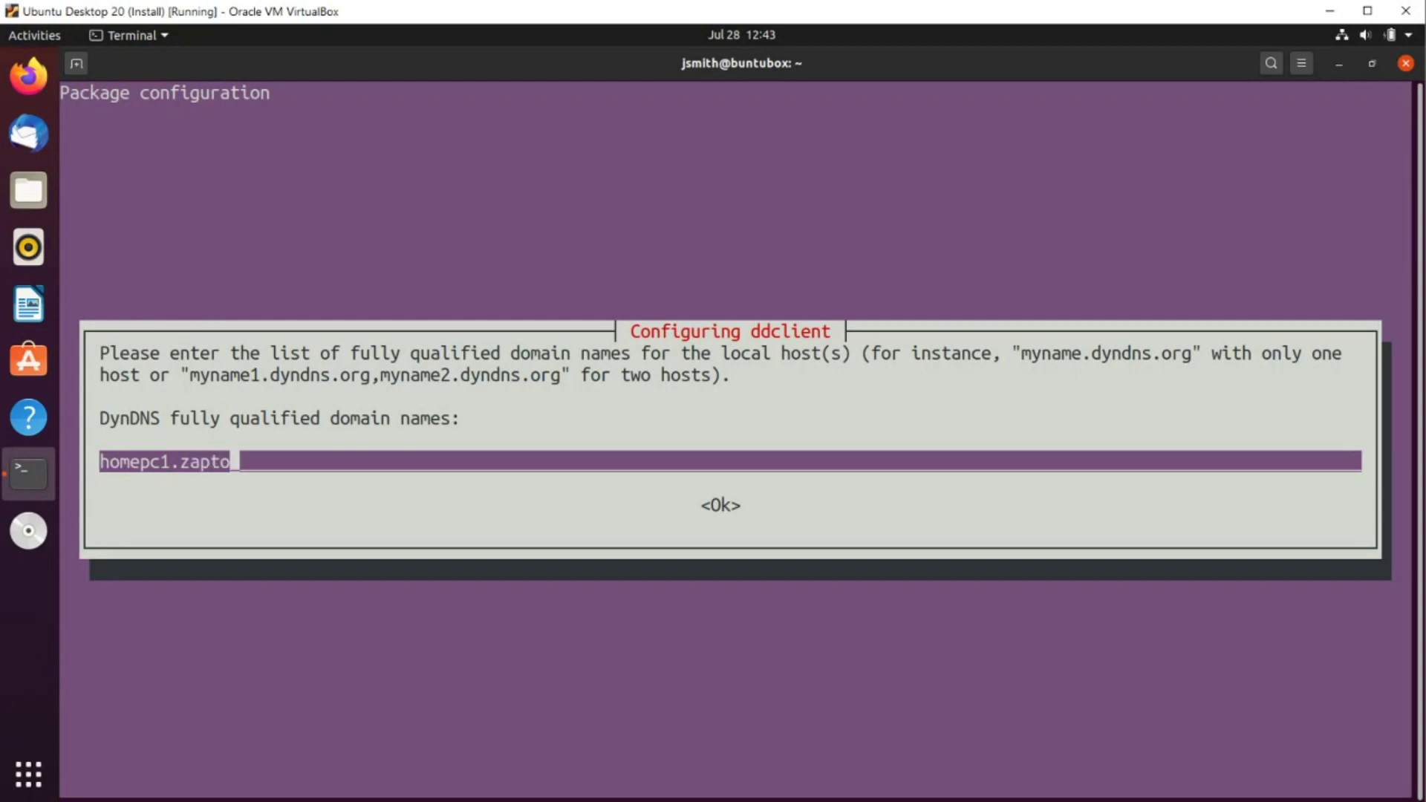
type(".org")
key("Tab")
key("Return")
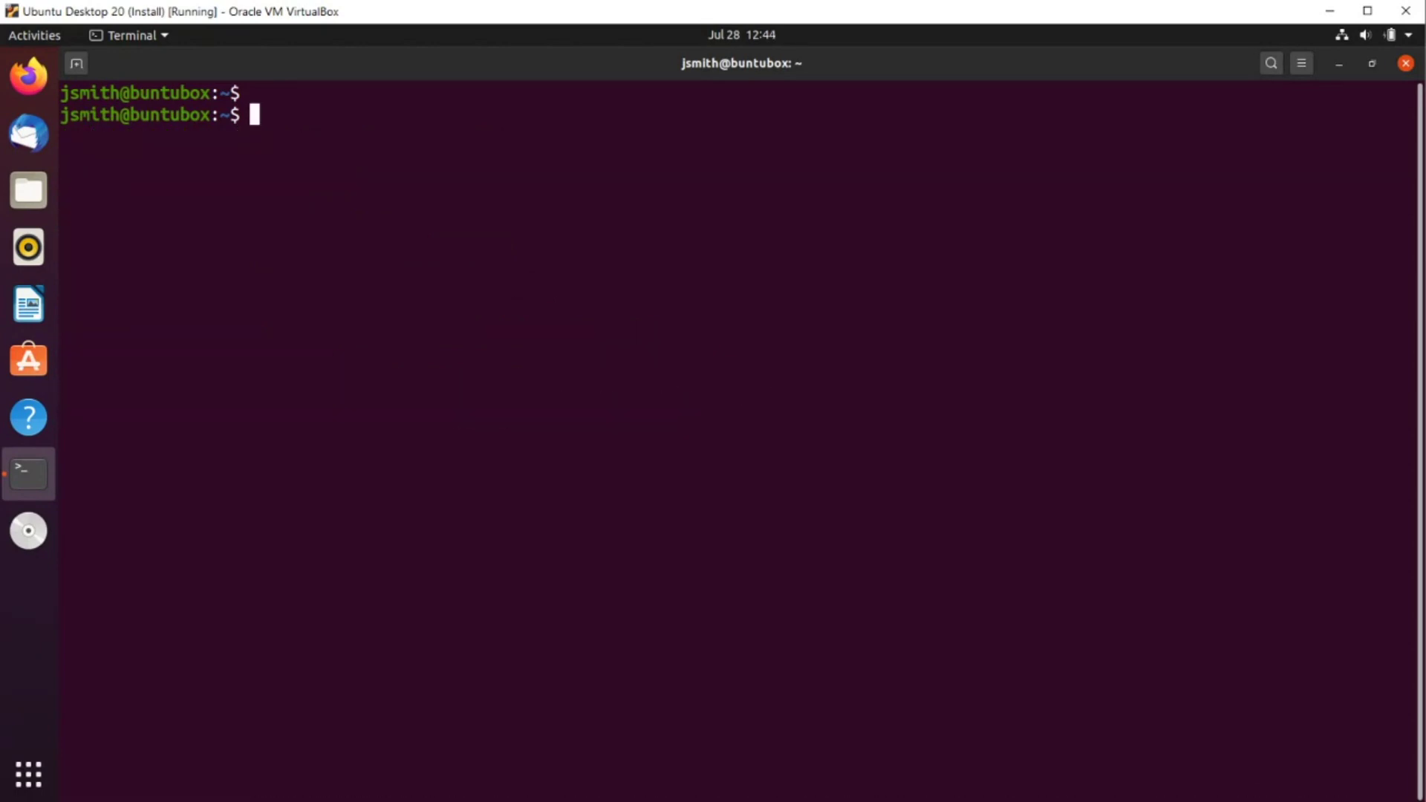
In vi, add a use=web line below protocol=dyndns2 in /etc/ddclient.conf and save it
type("sudo vi /etc/")
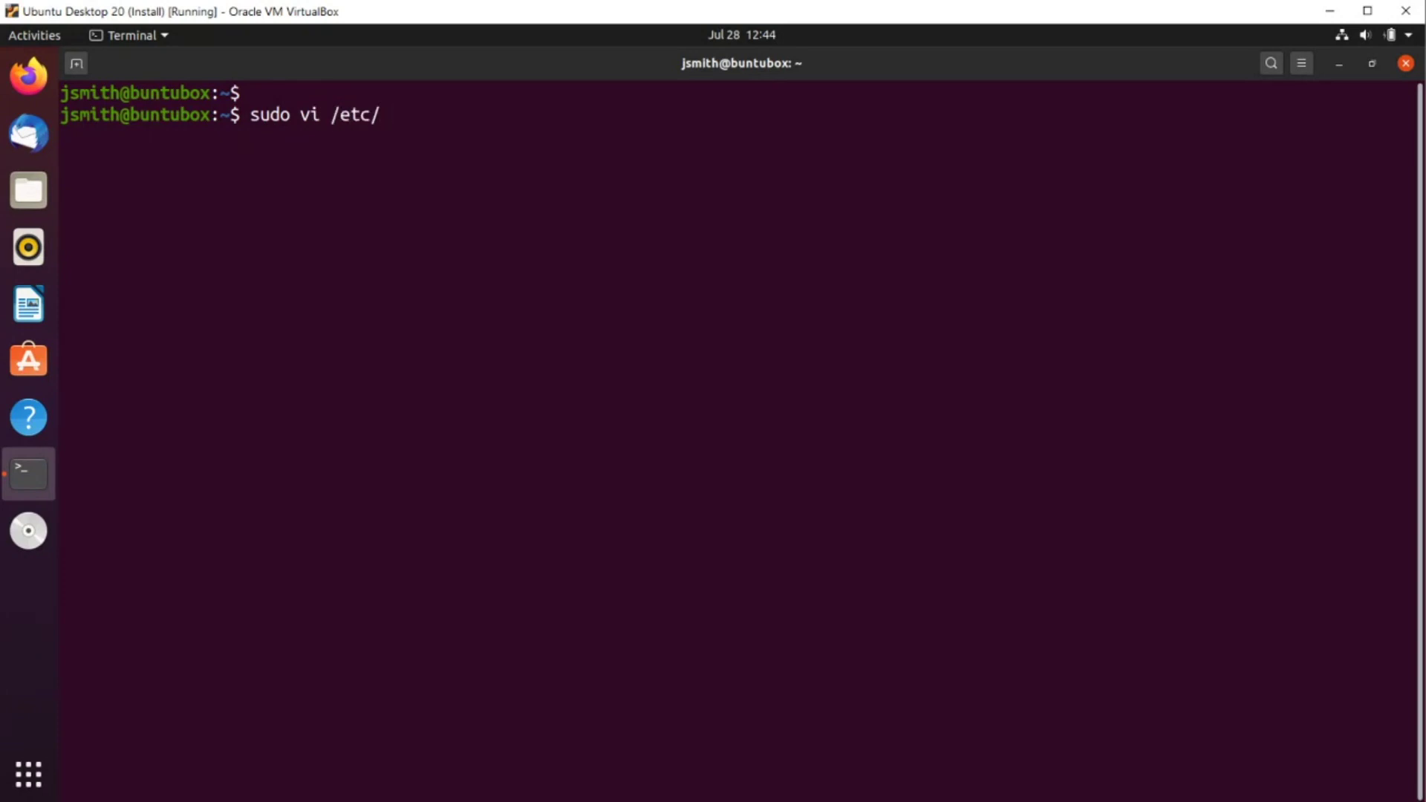
type("ddclient")
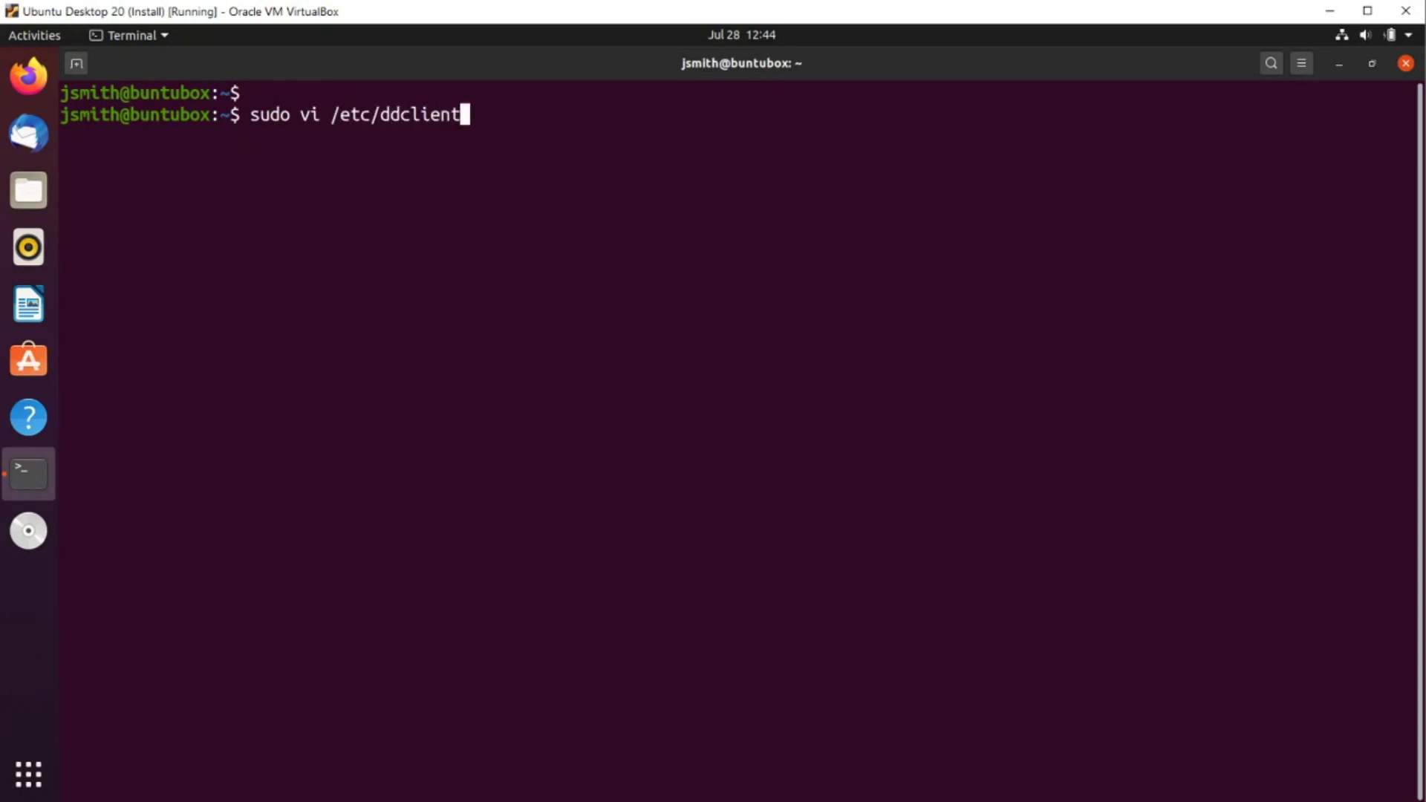
type(".conf")
key("Return")
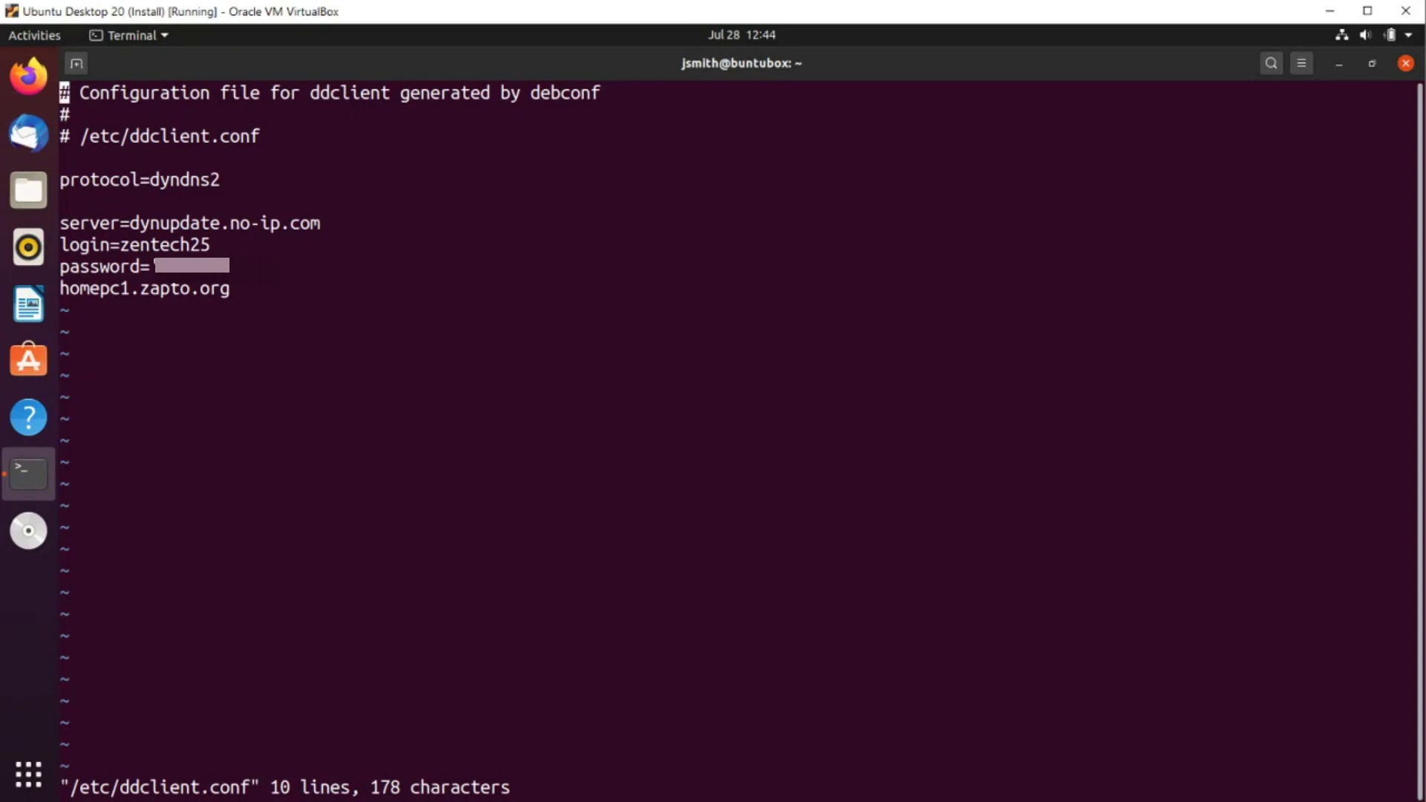
key("Down")
key("Down")
key("Down")
key("Down")
key("Down")
key("u")
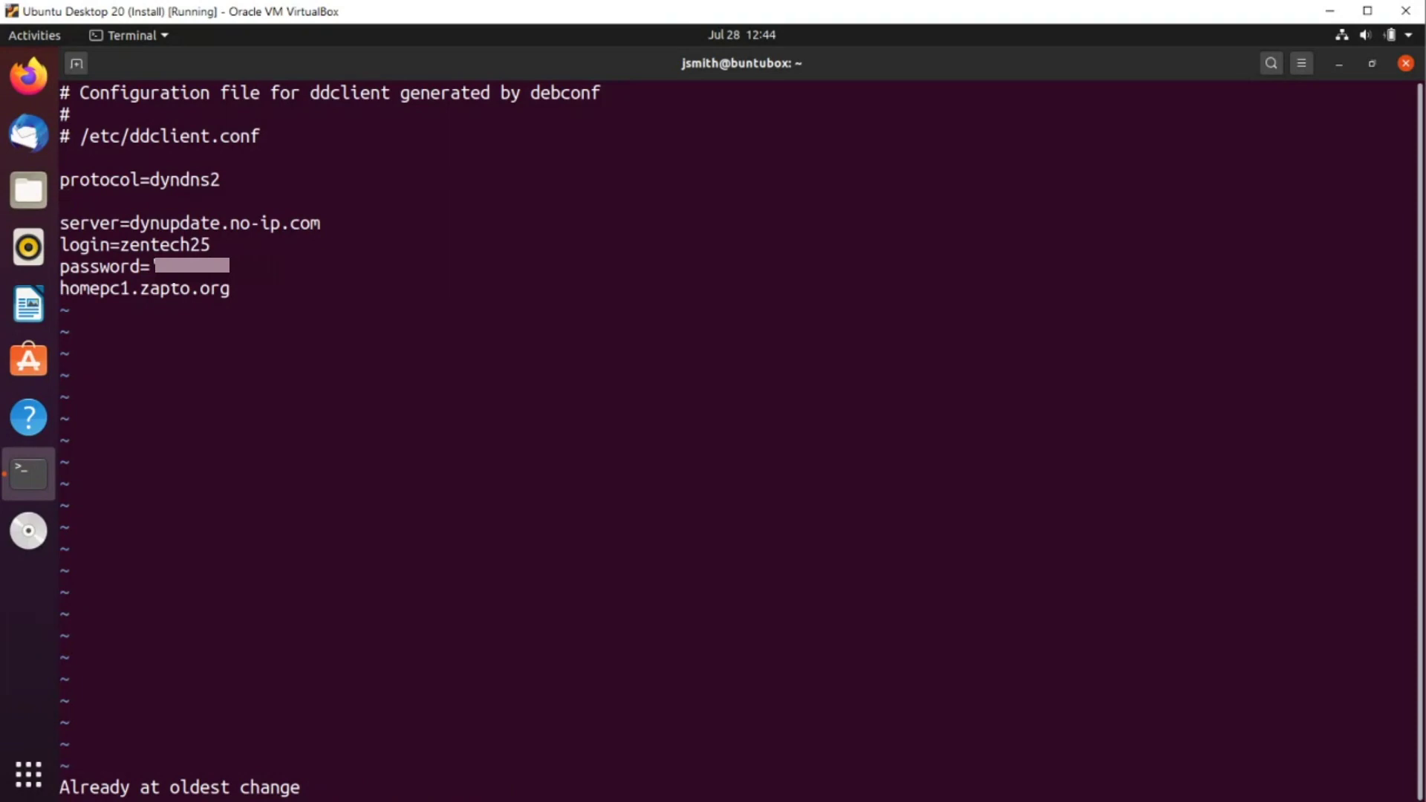
type("iuse=web")
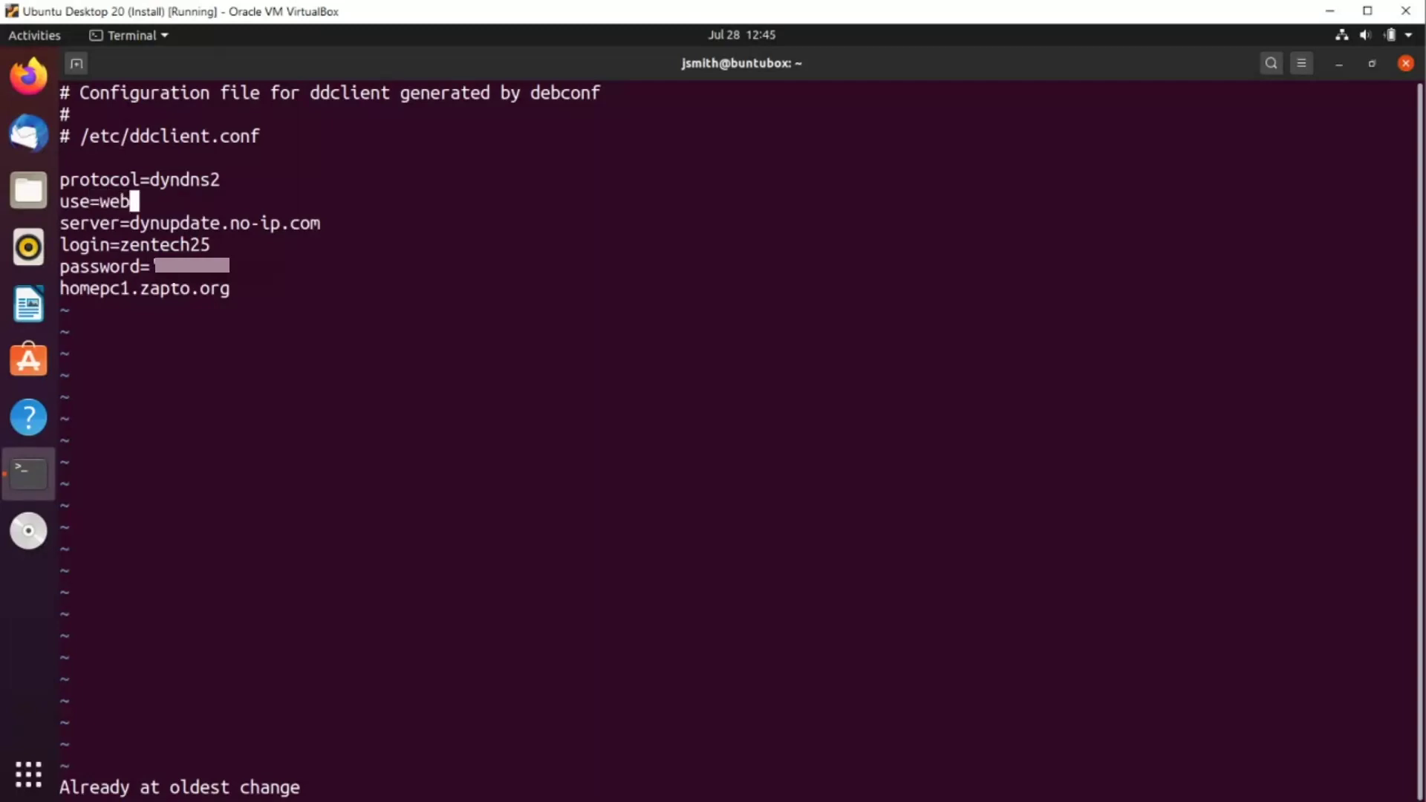
key("Escape")
type(":wq")
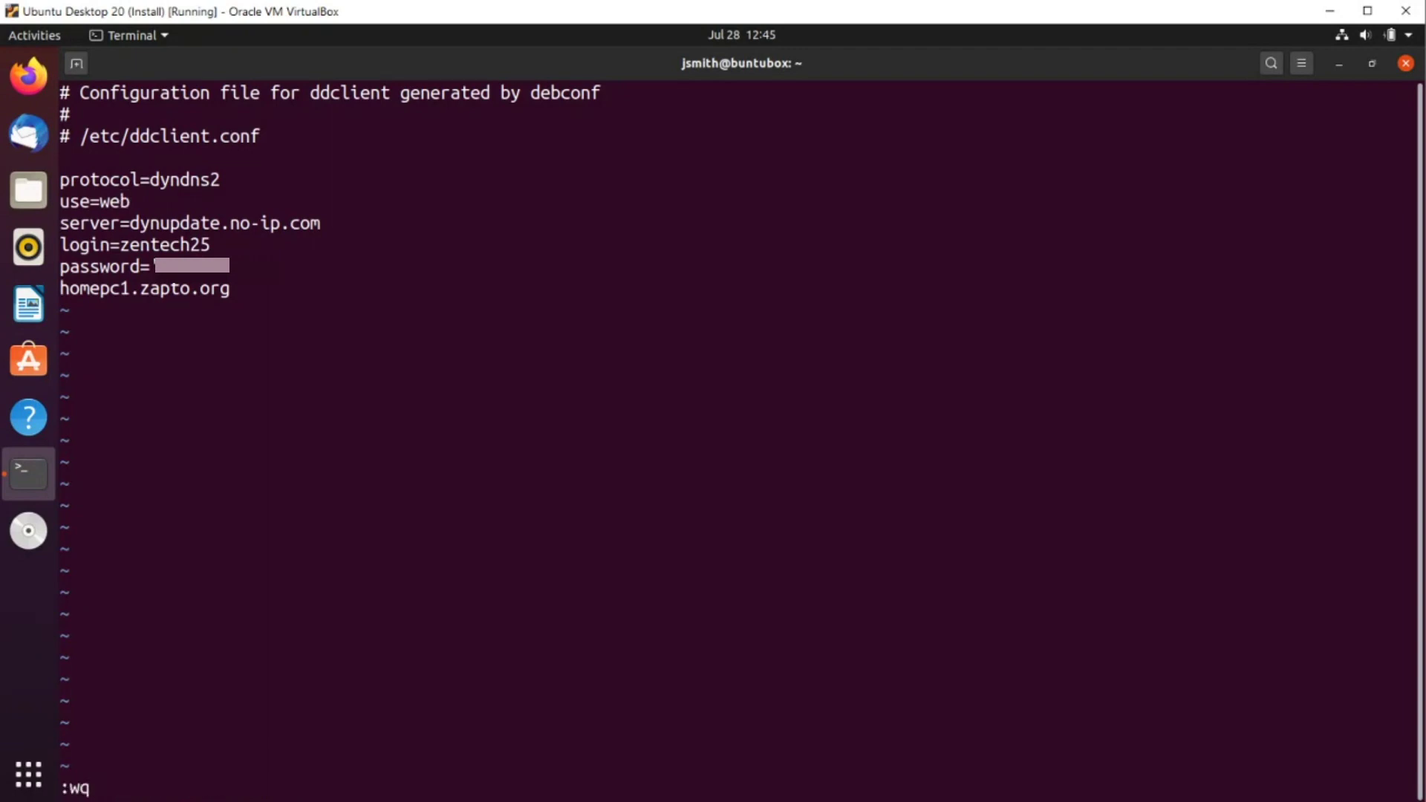
key("Return")
key("Return")
key("Return")
Print /etc/ddclient.conf with cat, then rerun the same command with sudo
type("cat")
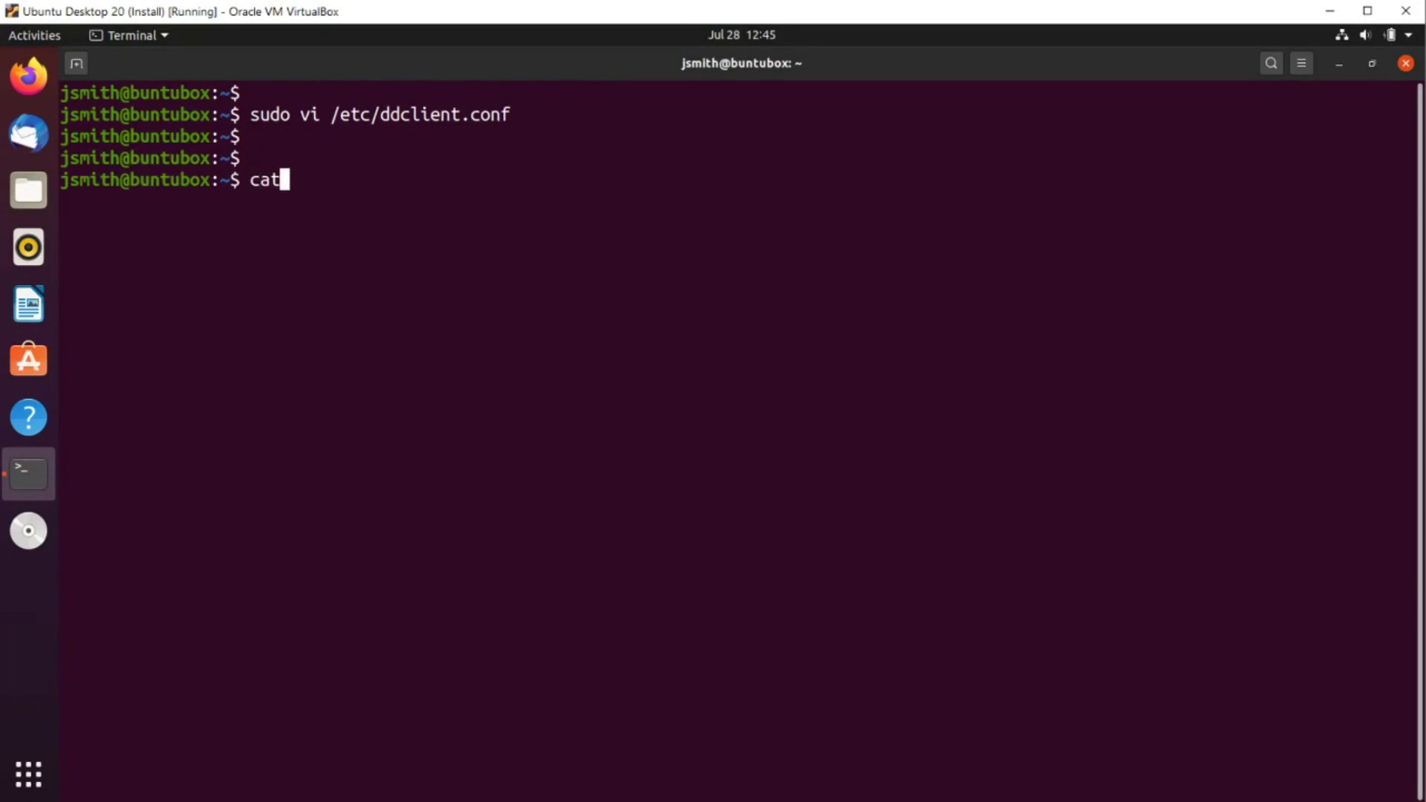
type(" /etc/co")
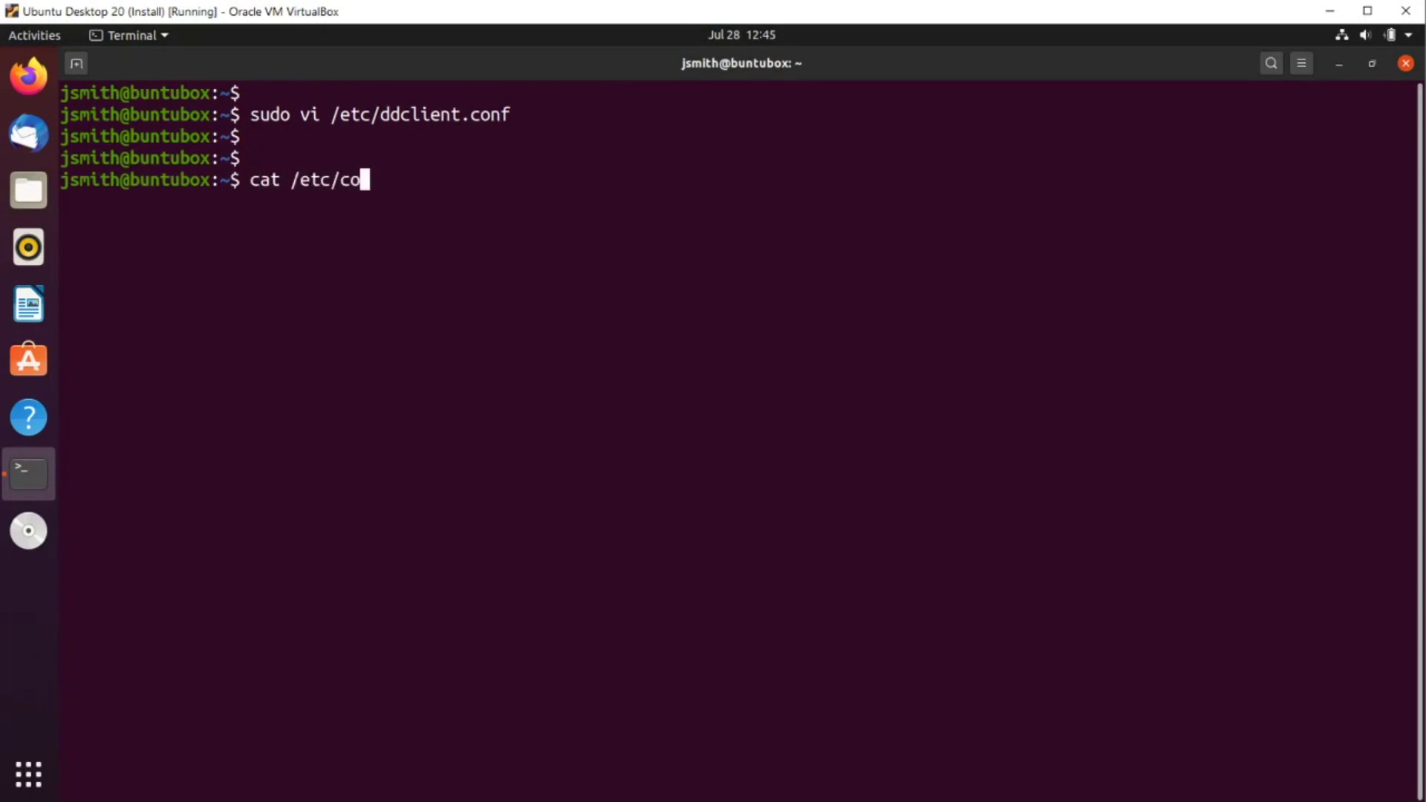
key("BackSpace")
key("BackSpace")
type("ddclient.conf")
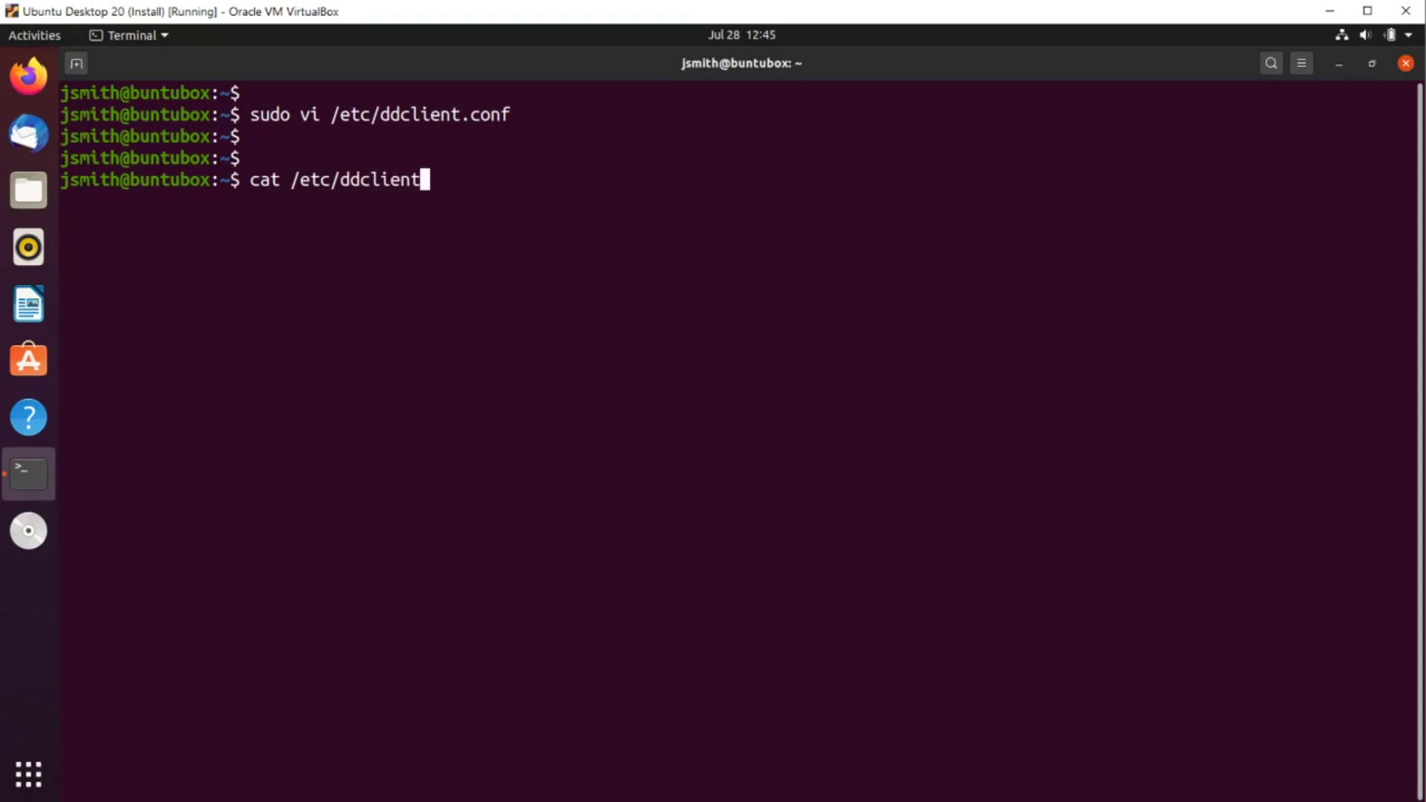
key("Return")
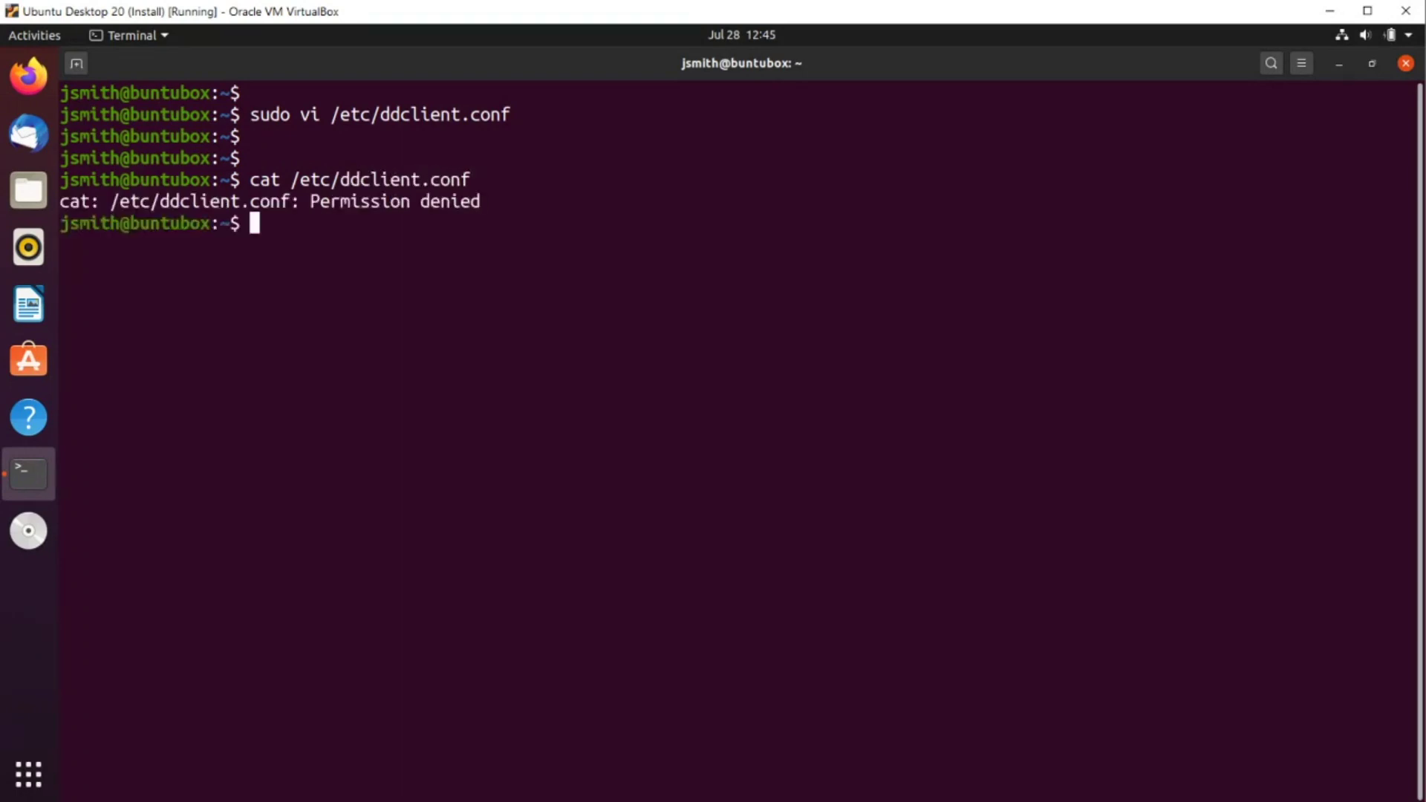
key("Return")
key("Return")
key("Up")
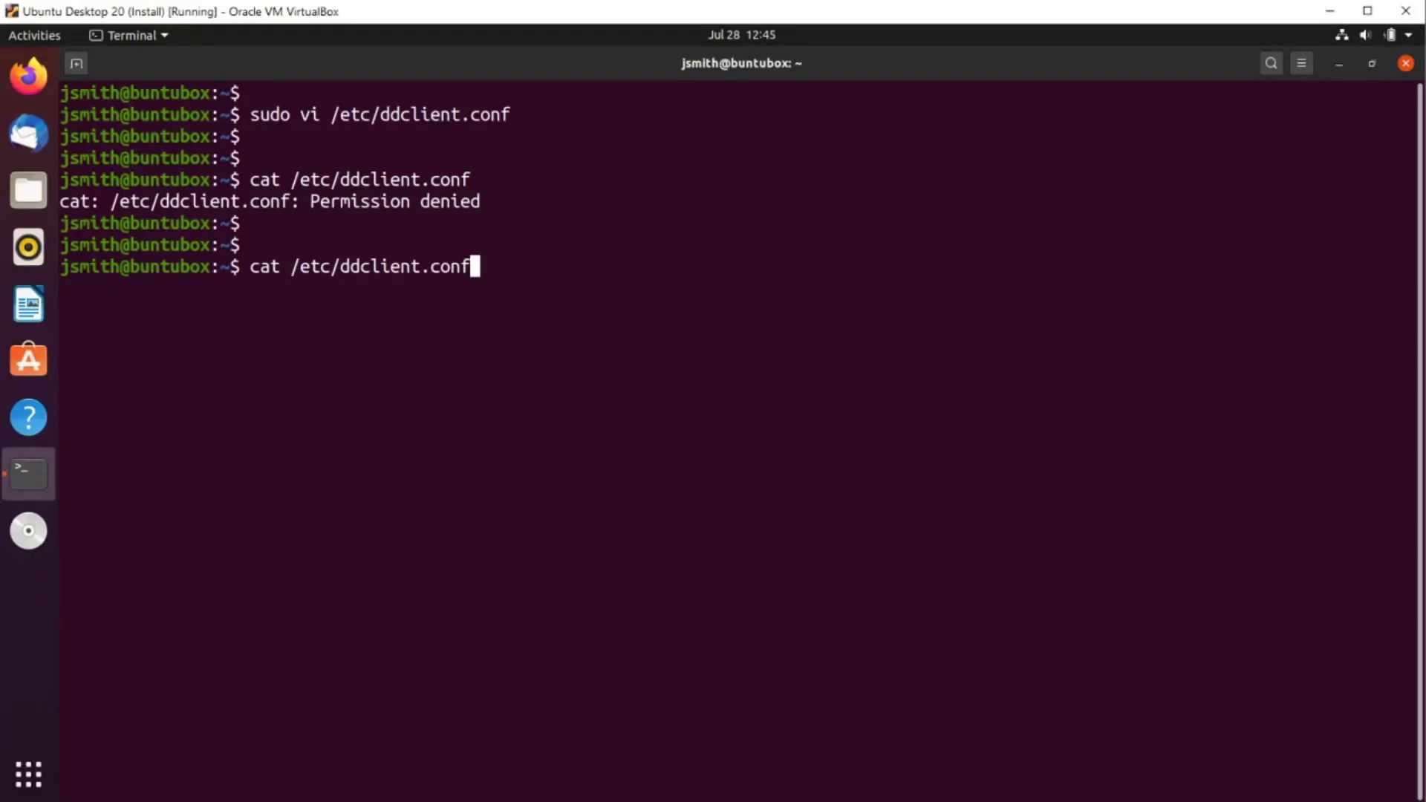
key("Home")
type("sudo")
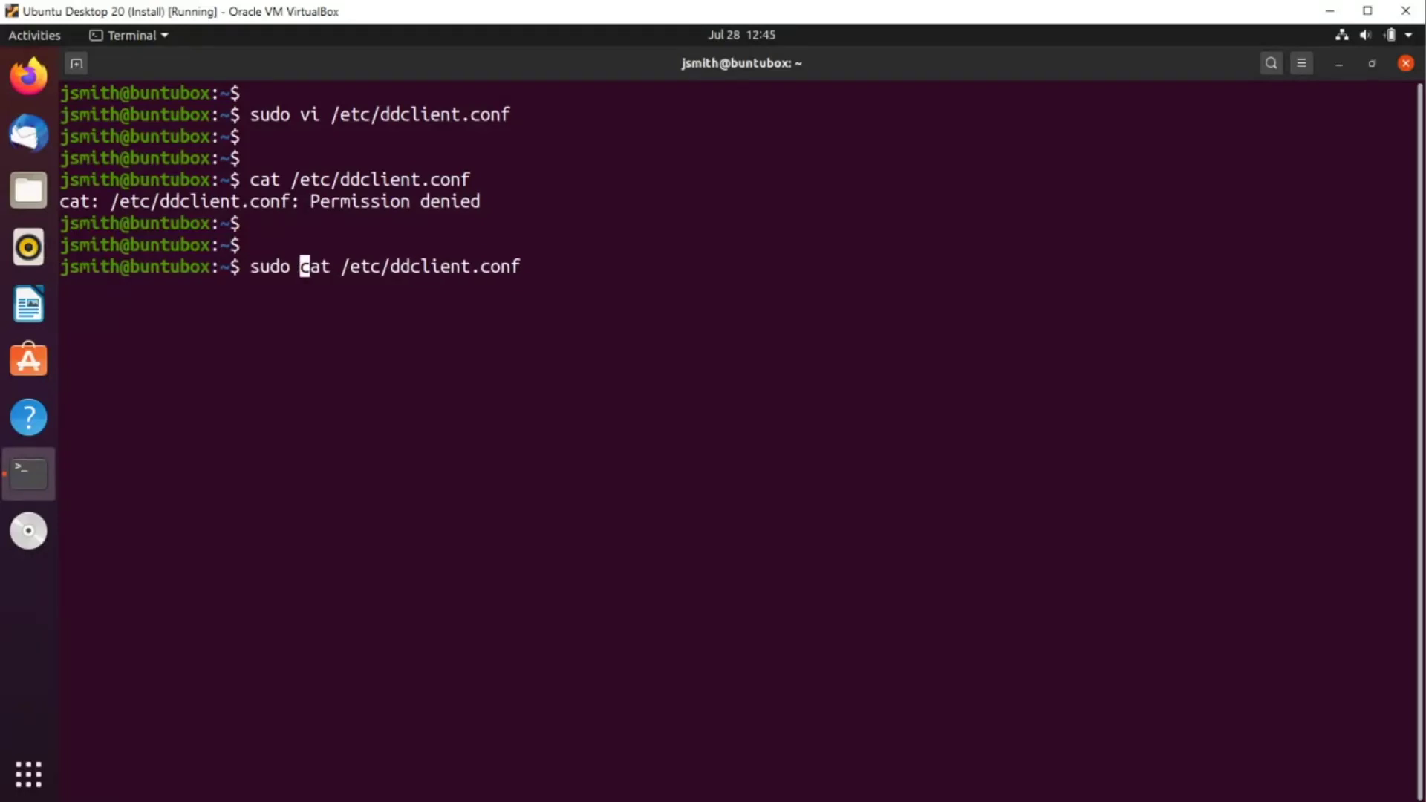
key("Return")
key("Return")
key("Return")
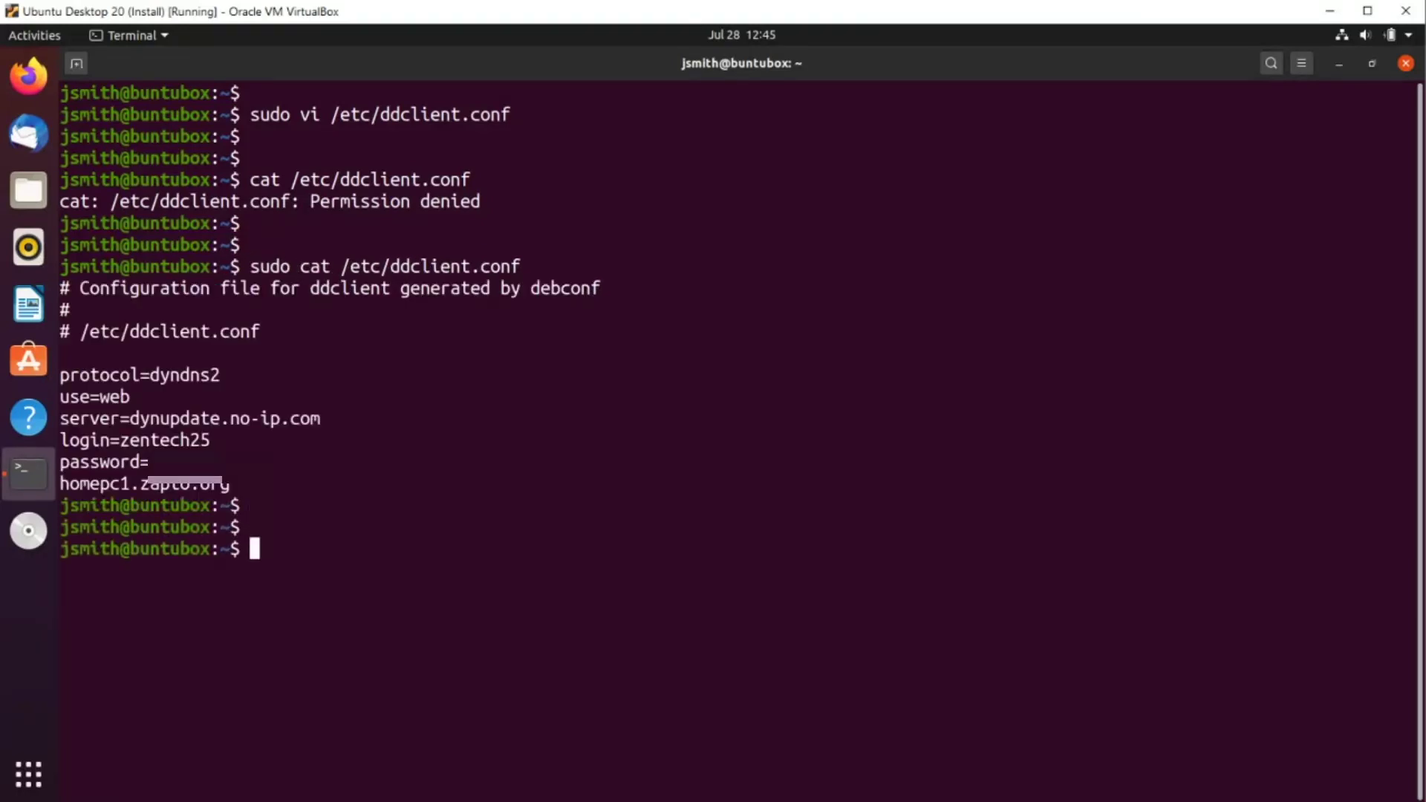
Clear the terminal, open /etc/default/ddclient in vi, and change run_dhclient to "true"
type("clear")
key("Return")
key("Return")
key("Return")
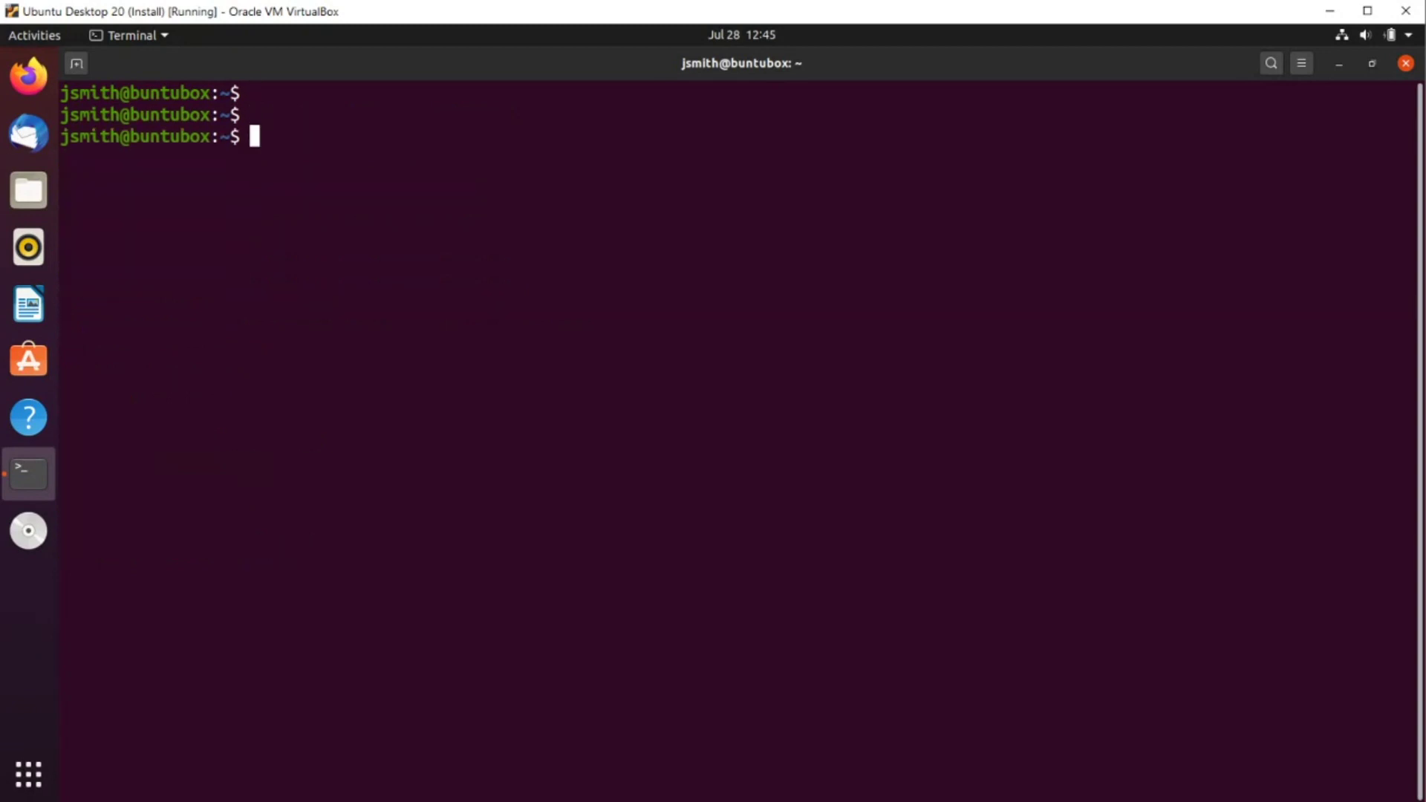
type("sudo vi /etc/d")
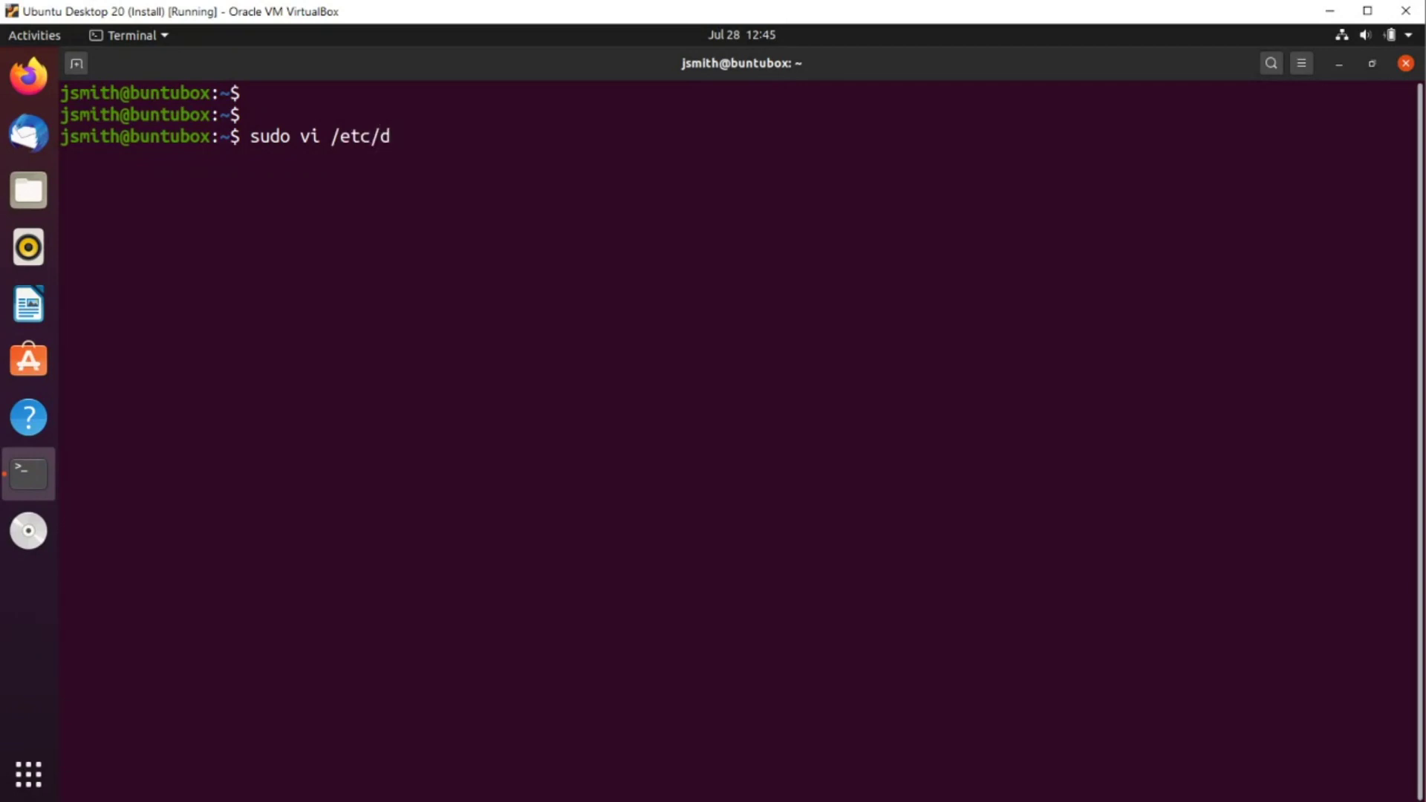
type("efault/ddclient")
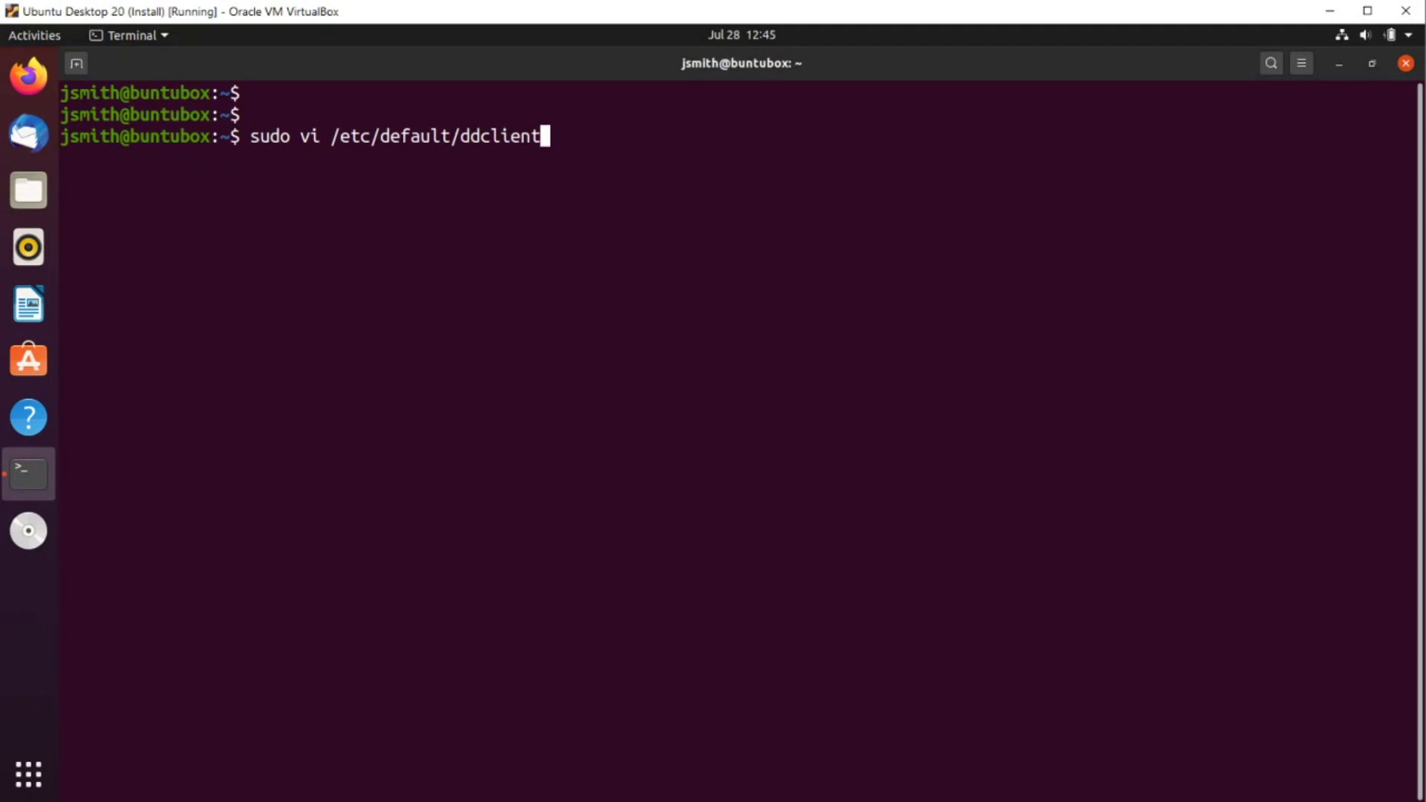
key("Return")
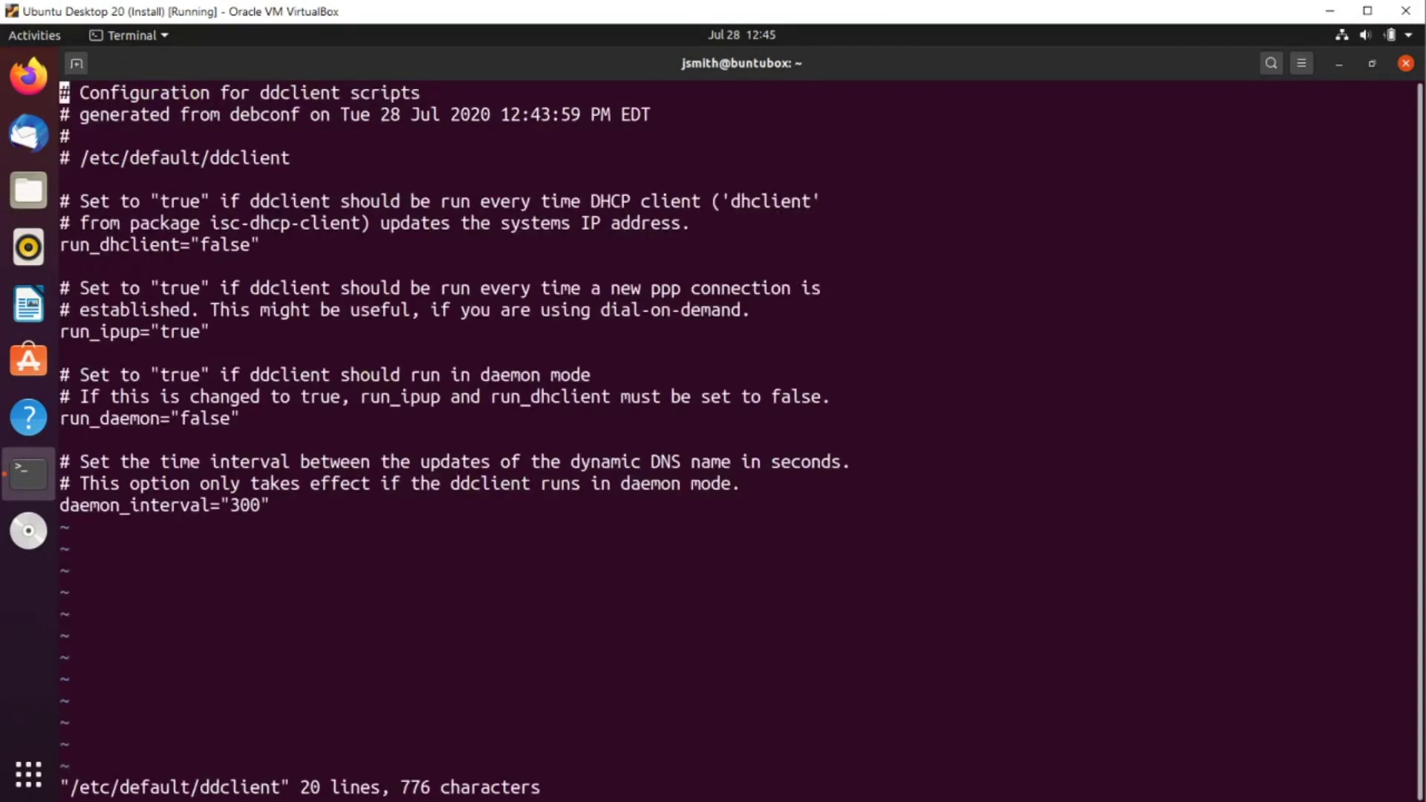
key("Down")
key("Down")
key("Down")
key("Down")
key("Down")
key("Down")
key("Down")
key("Right")
key("Right")
key("Right")
key("Right")
key("Right")
key("Right")
key("Right")
key("Right")
key("Right")
key("Right")
key("Right")
key("Right")
key("Right")
key("Right")
key("x")
key("x")
key("x")
key("x")
key("x")
type("ient=\"true")
key("Escape")
Change run_daemon to "true" and save the file with :wq
key("j")
key("j")
key("j")
key("j")
key("j")
key("j")
key("j")
key("j")
key("h")
key("h")
key("h")
key("h")
key("h")
key("x")
key("x")
key("x")
key("x")
key("x")
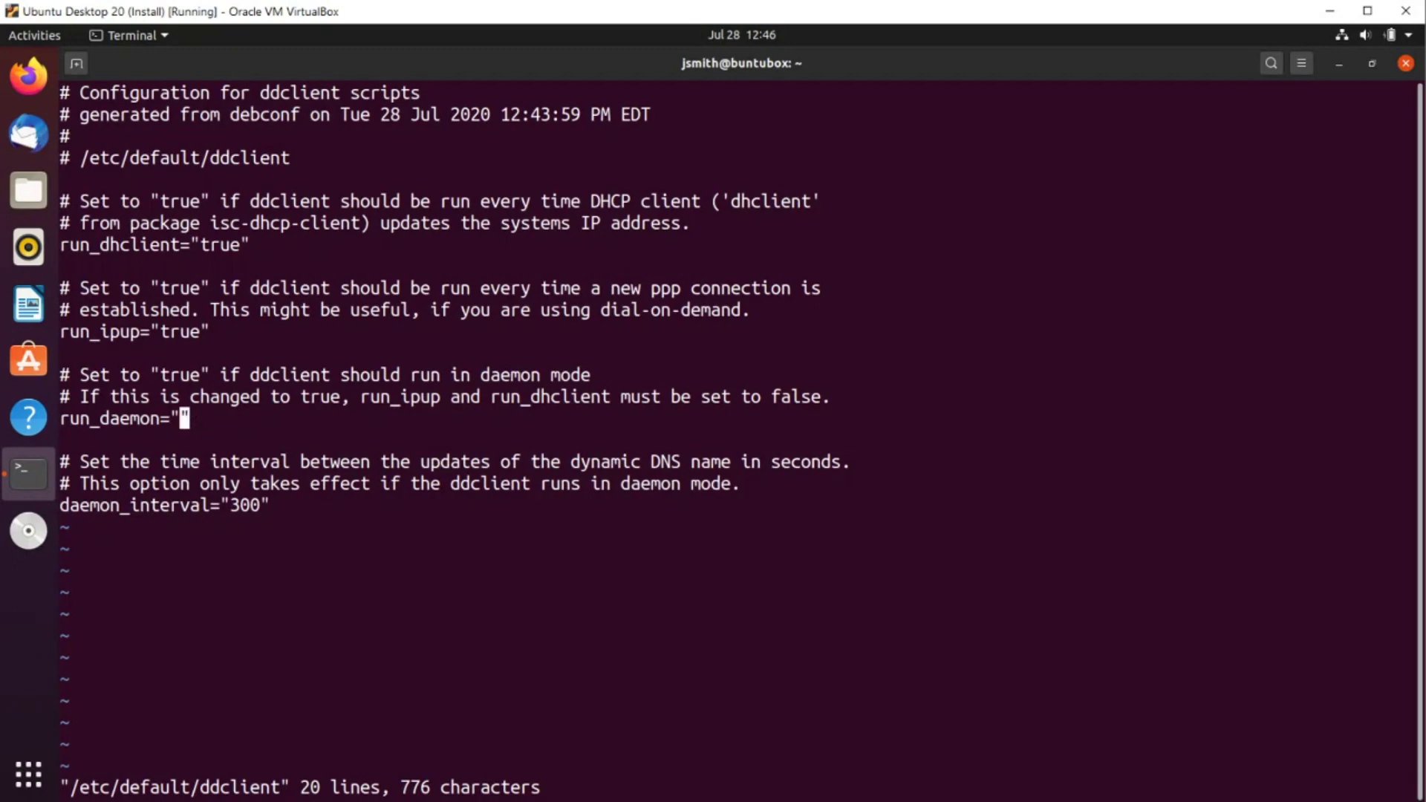
type("ipup=\"true")
type(":")
type("wq")
key("Return")
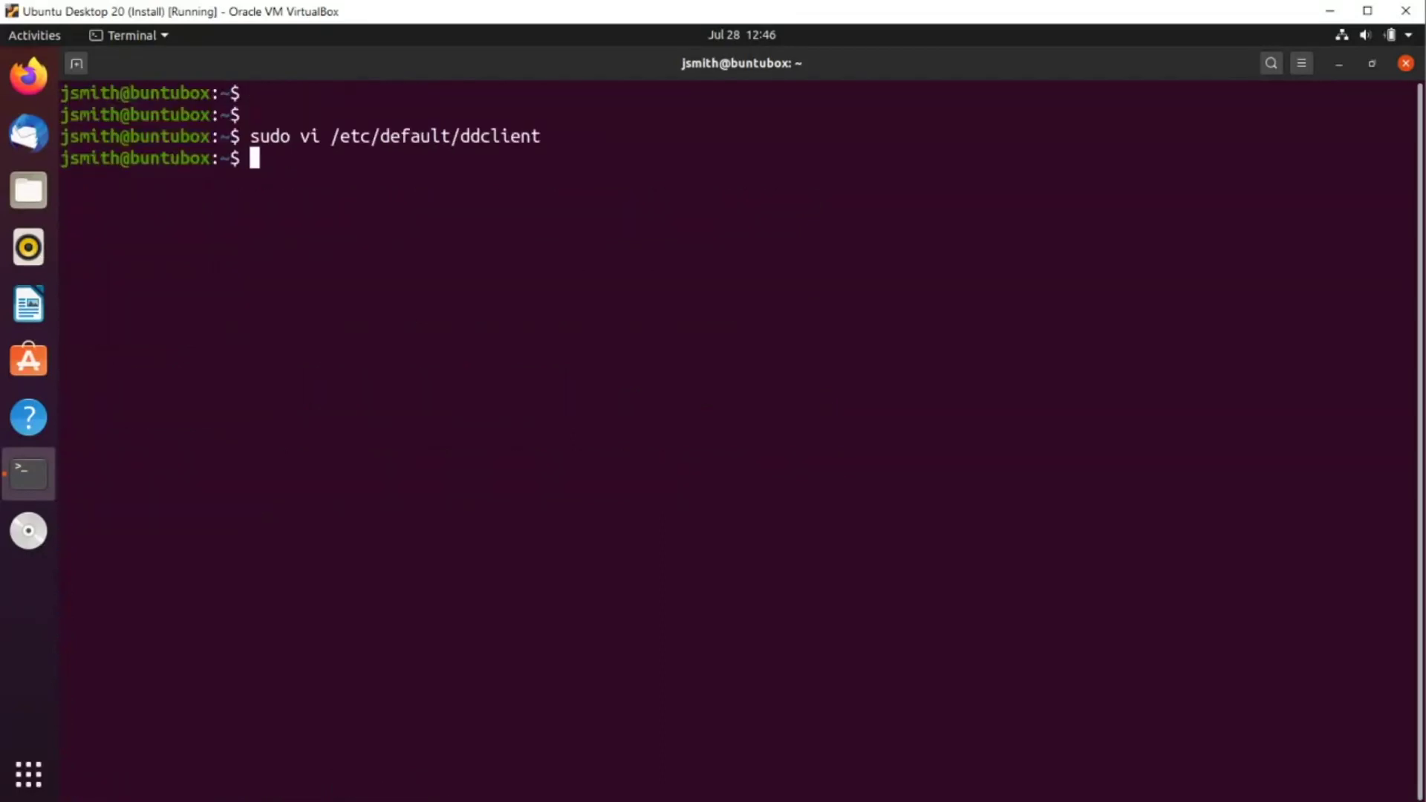
key("Return")
key("Return")
key("Return")
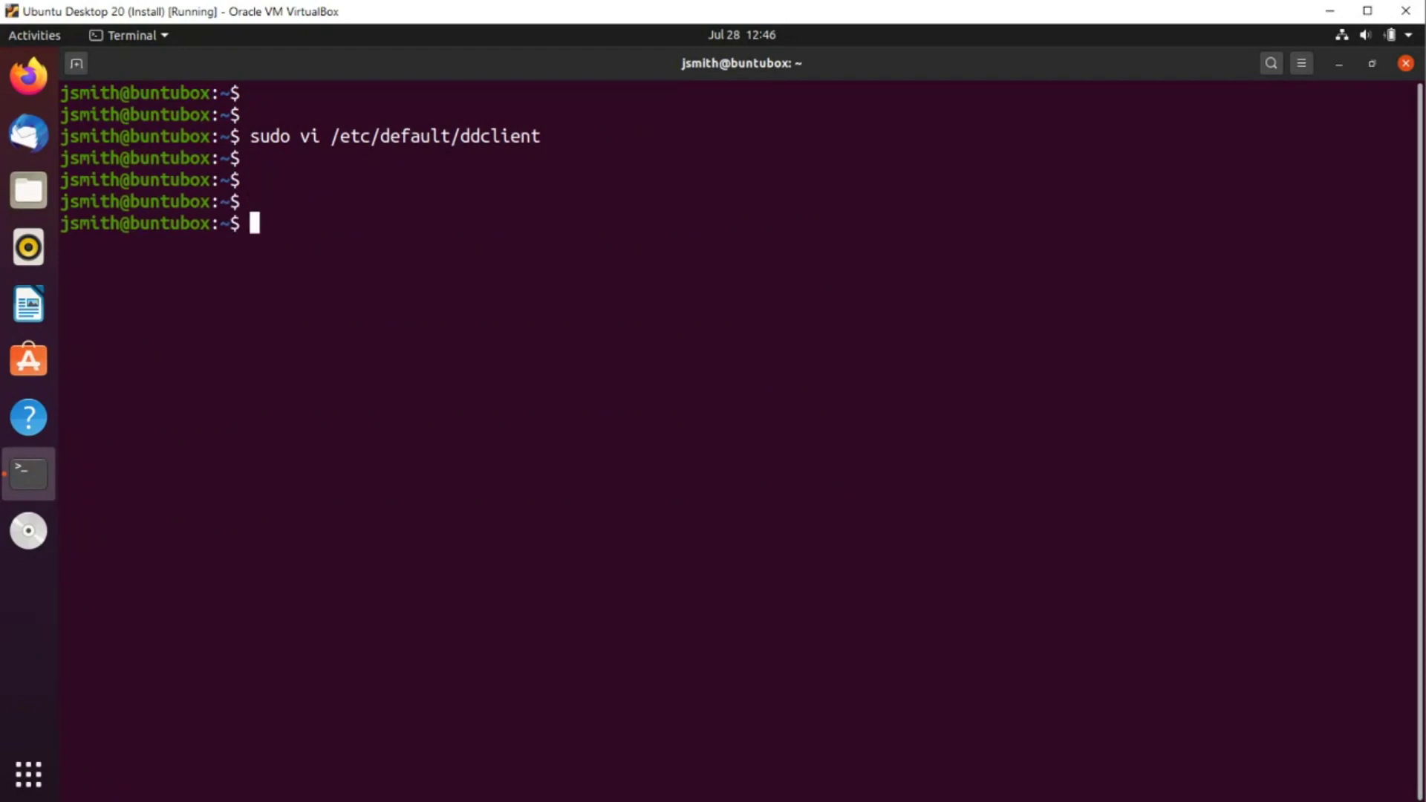
Restart the ddclient service with sudo systemctl restart ddclient
type("sudo syst")
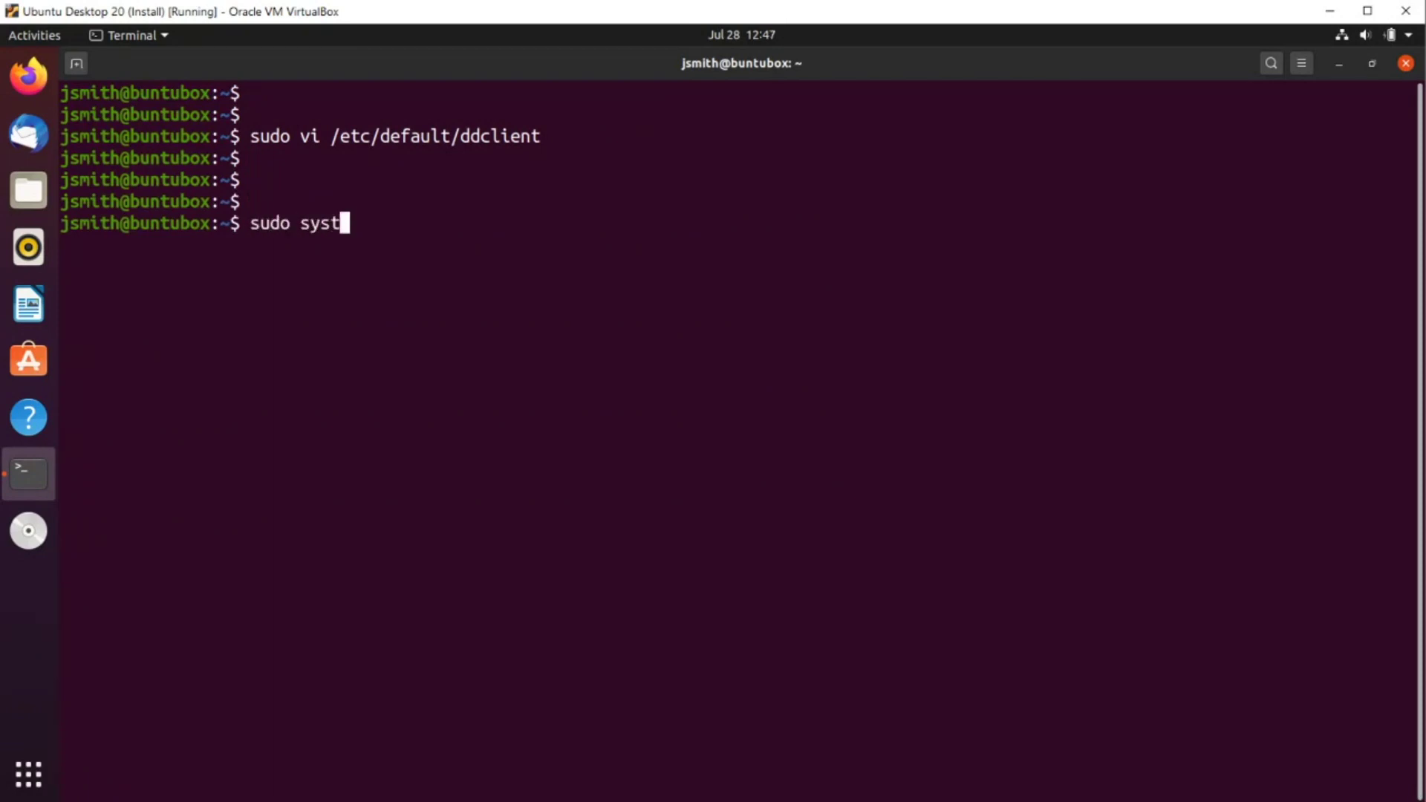
type("emctl restart ddclient")
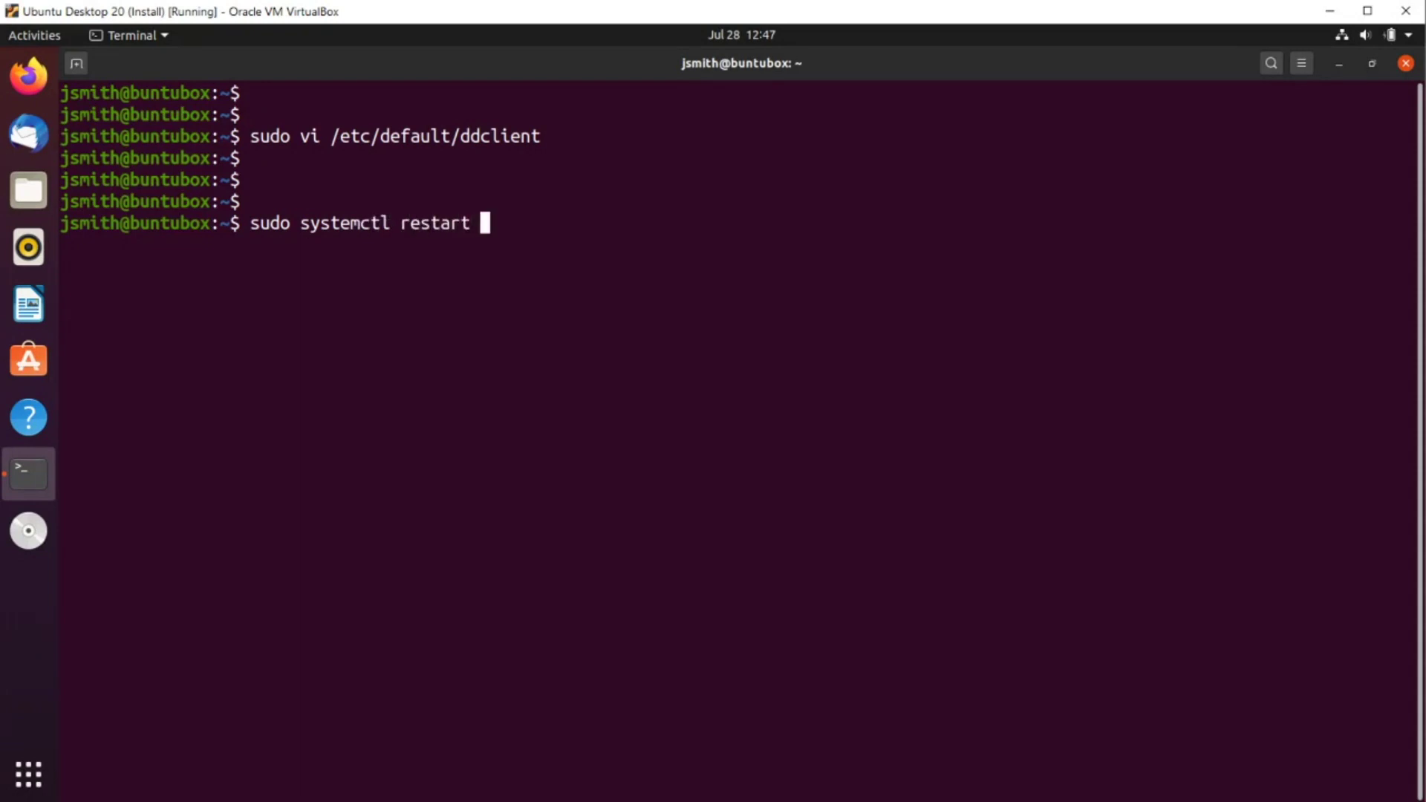
key("Return")
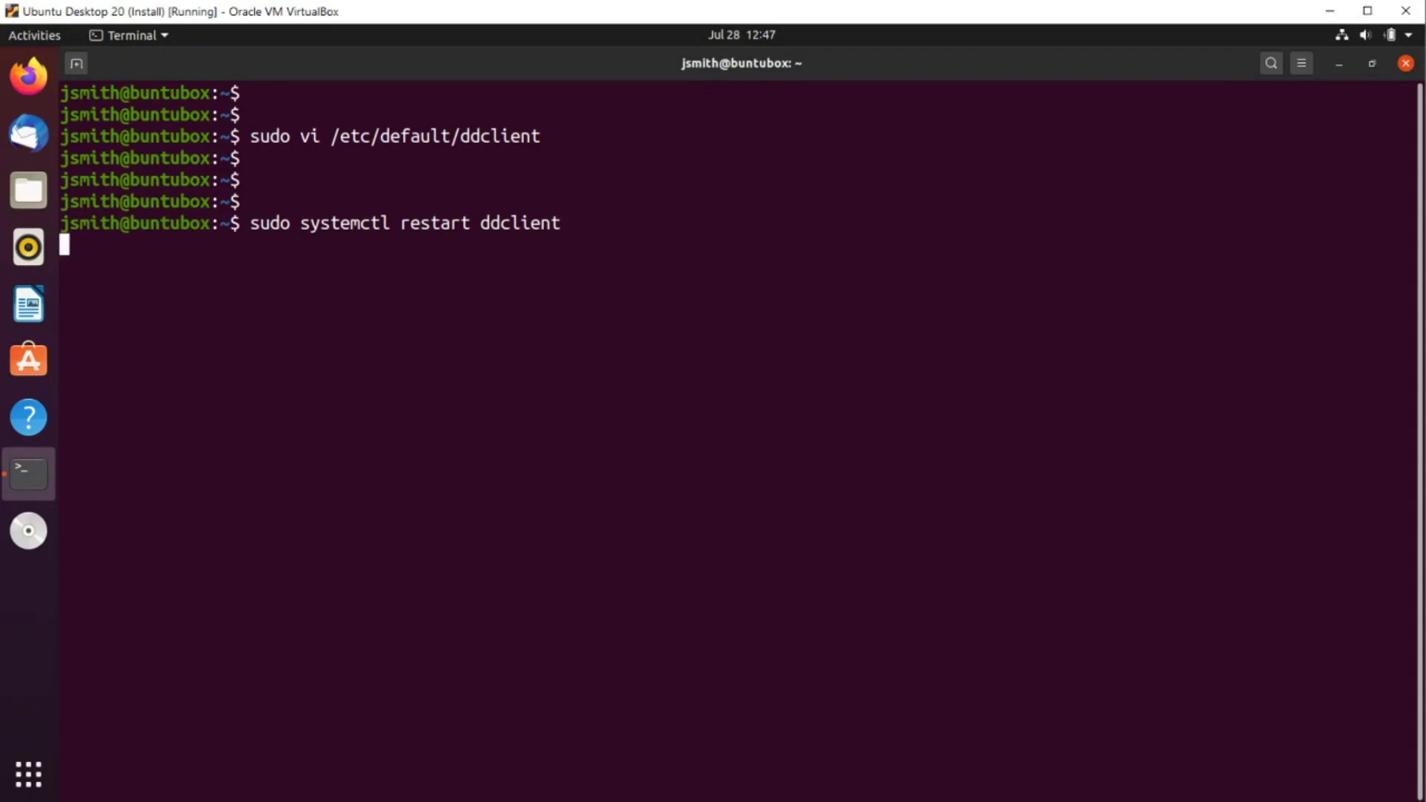
key("Return")
key("Return")
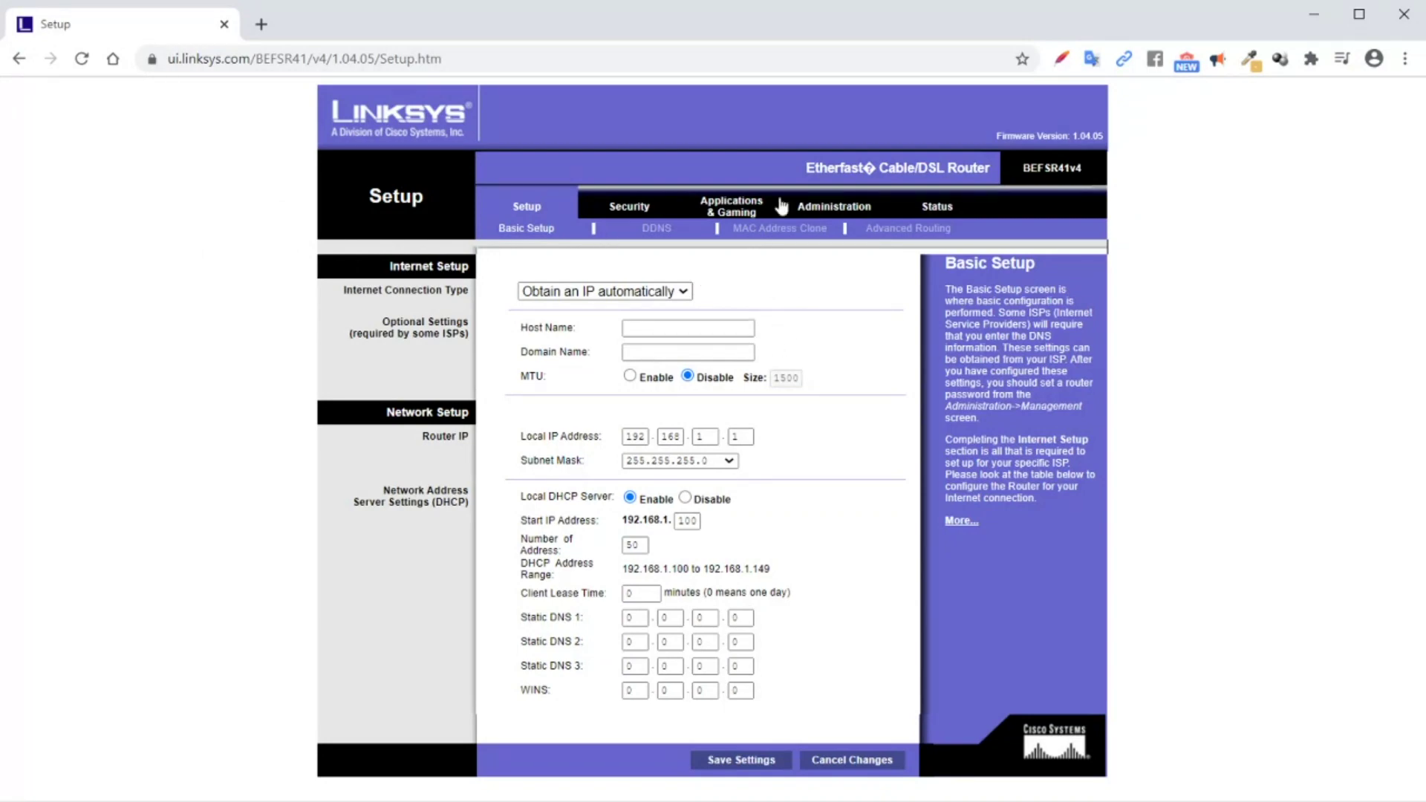
On Port Range Forwarding, fill row 1 with application SSH, ports 22 to 22, protocol TCP
left_click(728, 215)
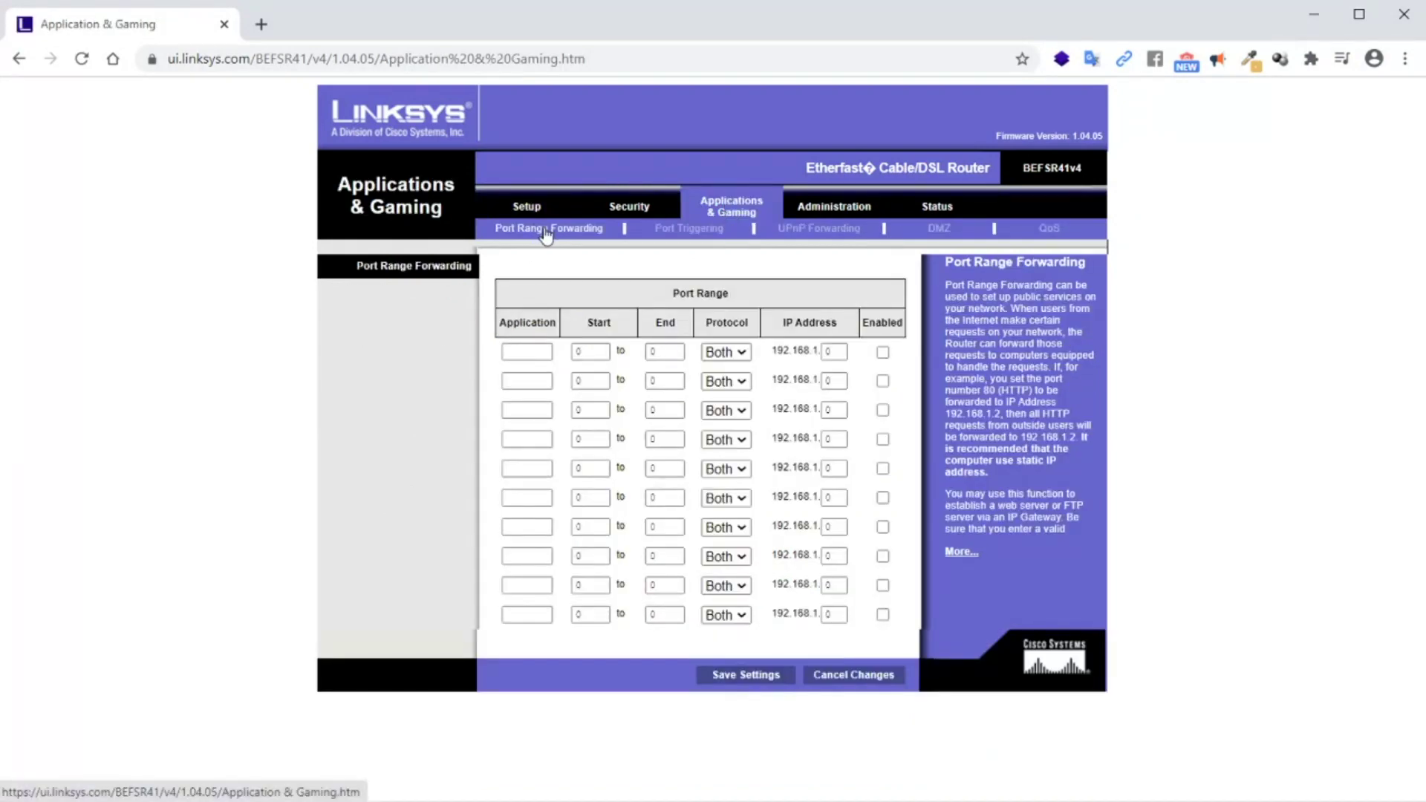
left_click(511, 350)
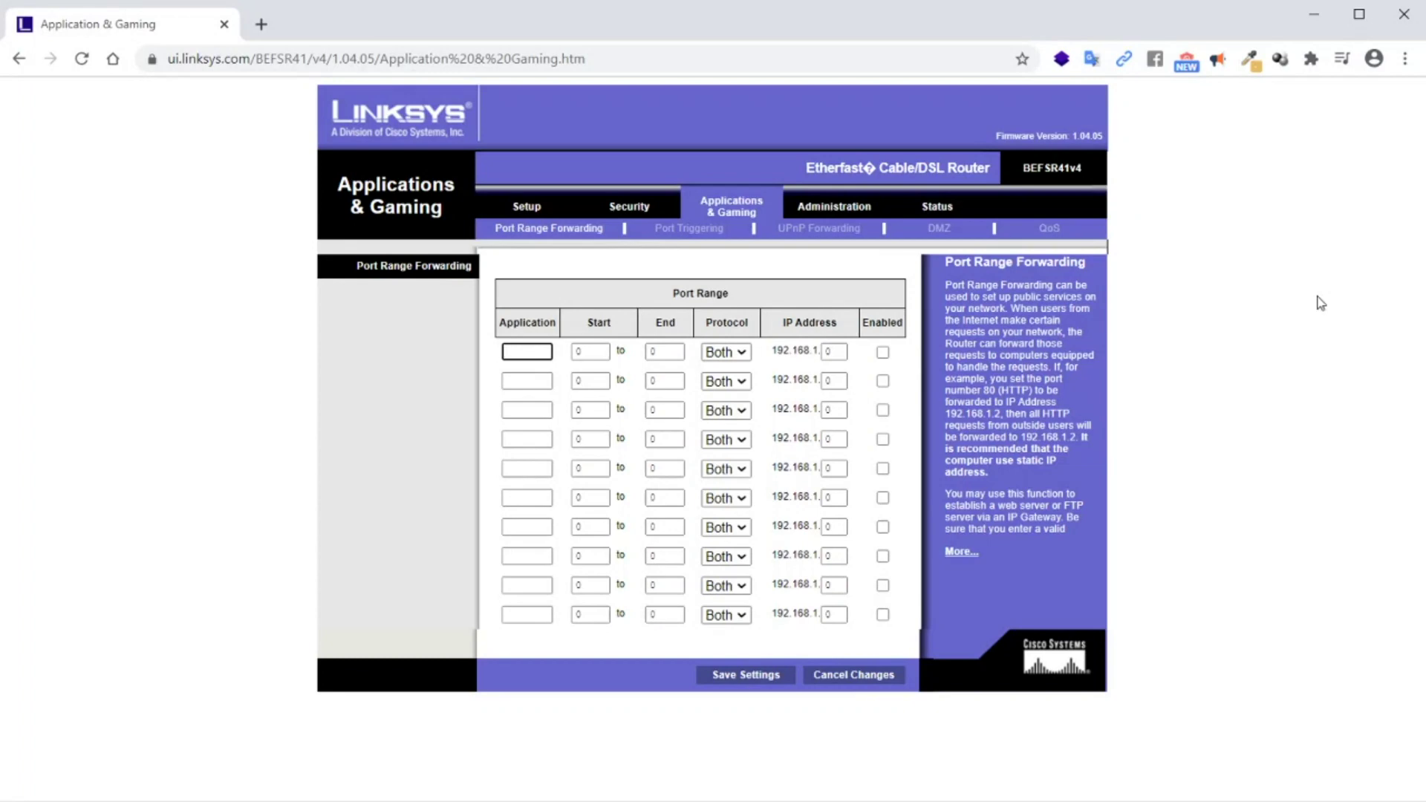
type("SSS")
key("Tab")
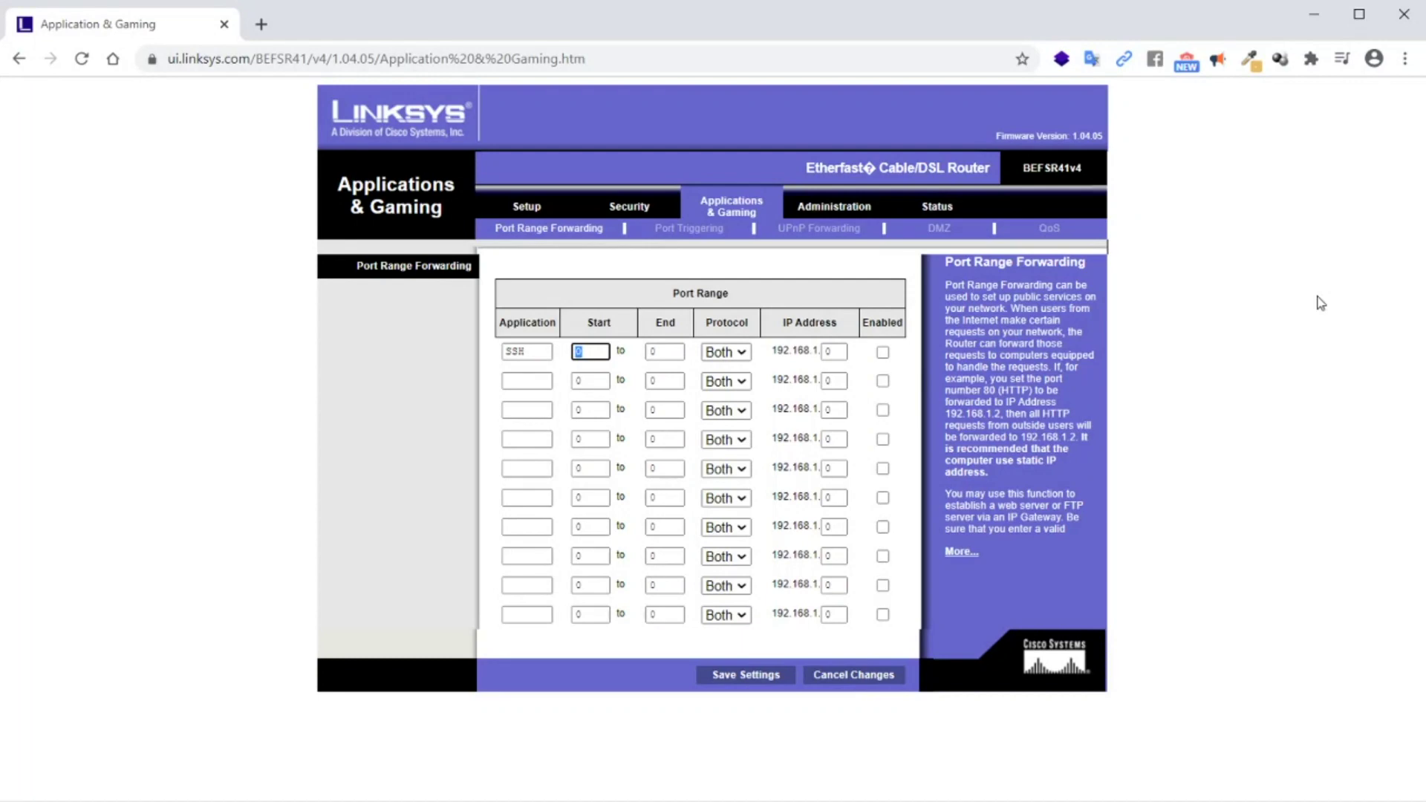
type("22")
key("Tab")
type("22")
left_click(734, 353)
left_click(719, 383)
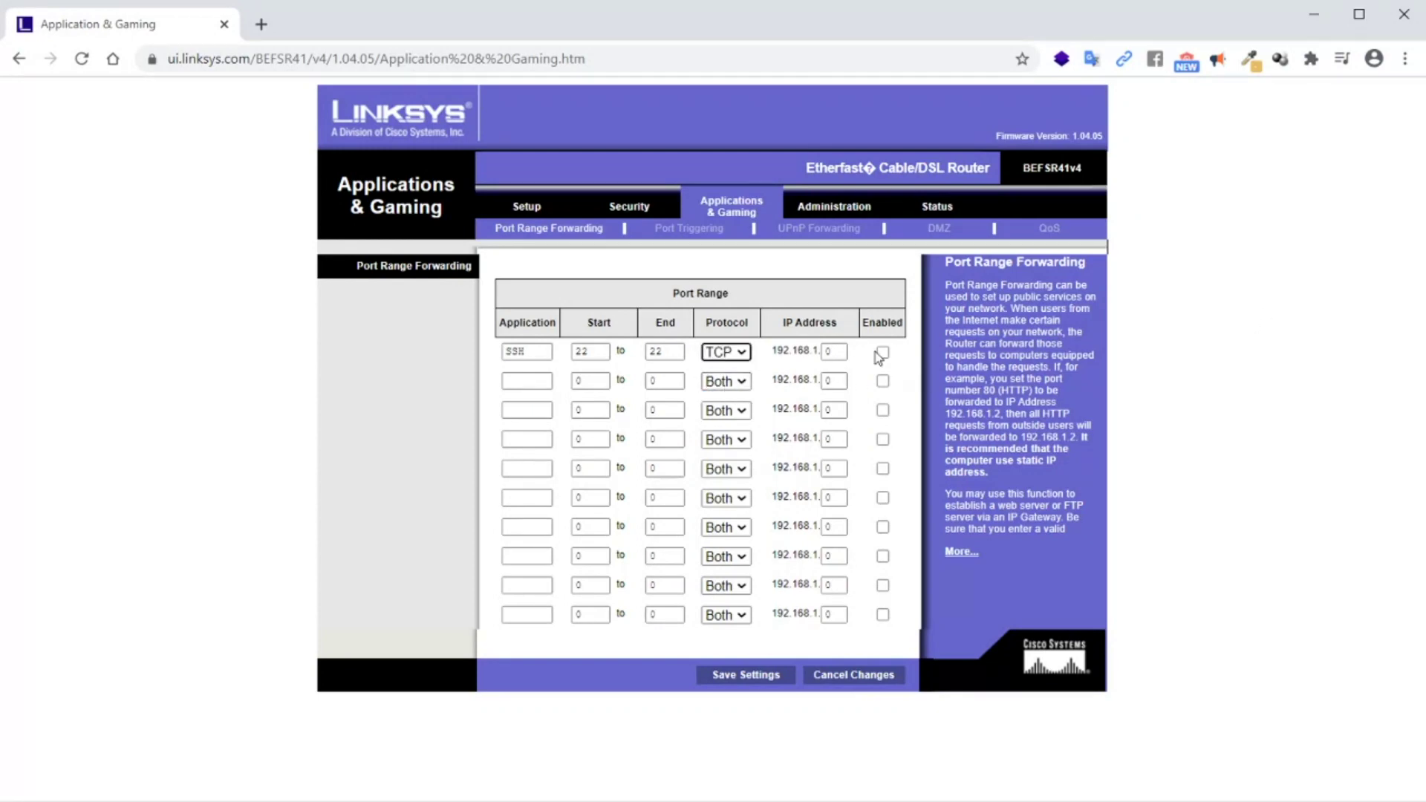
left_click(837, 350)
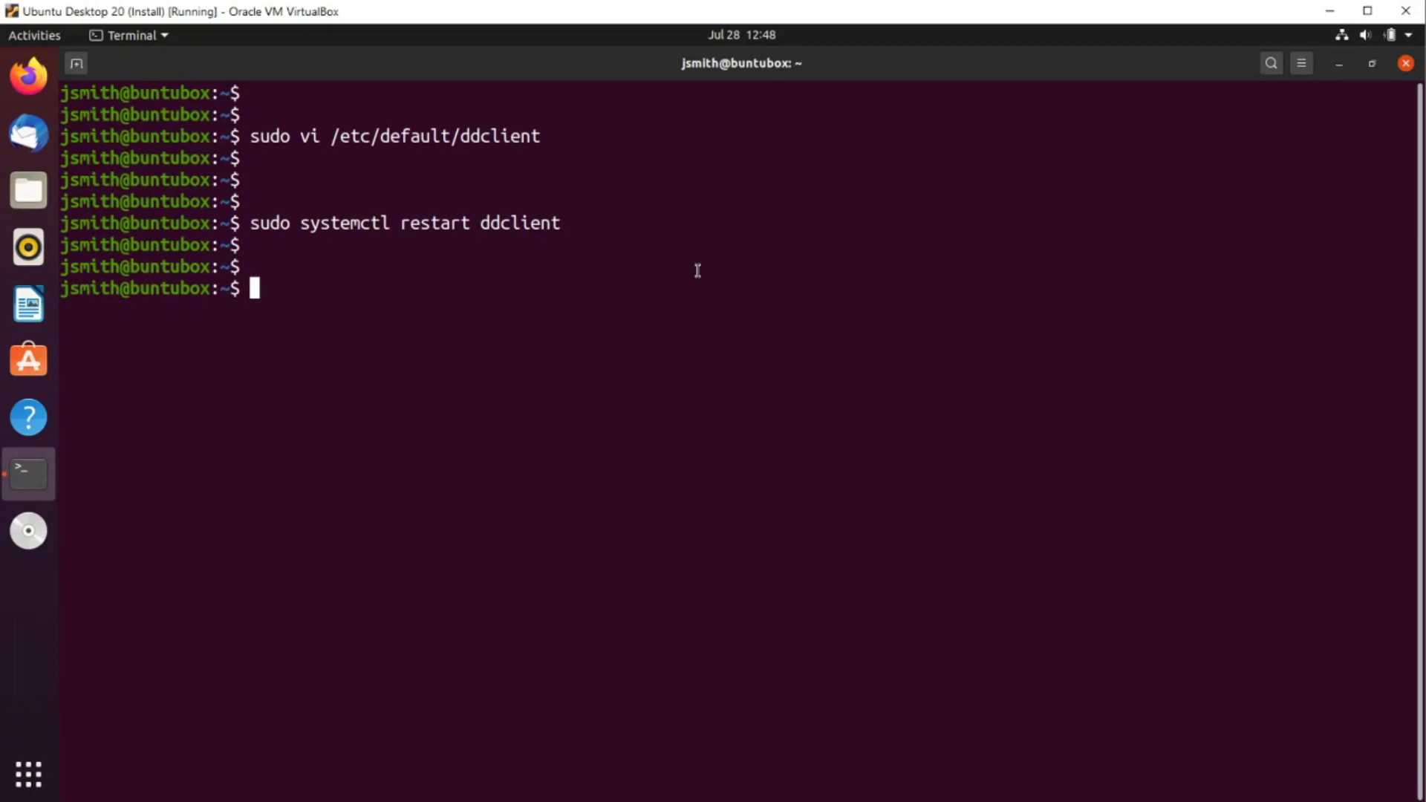
Run ip a to find the Ubuntu machine's local IP address
type("ip a")
key("Return")
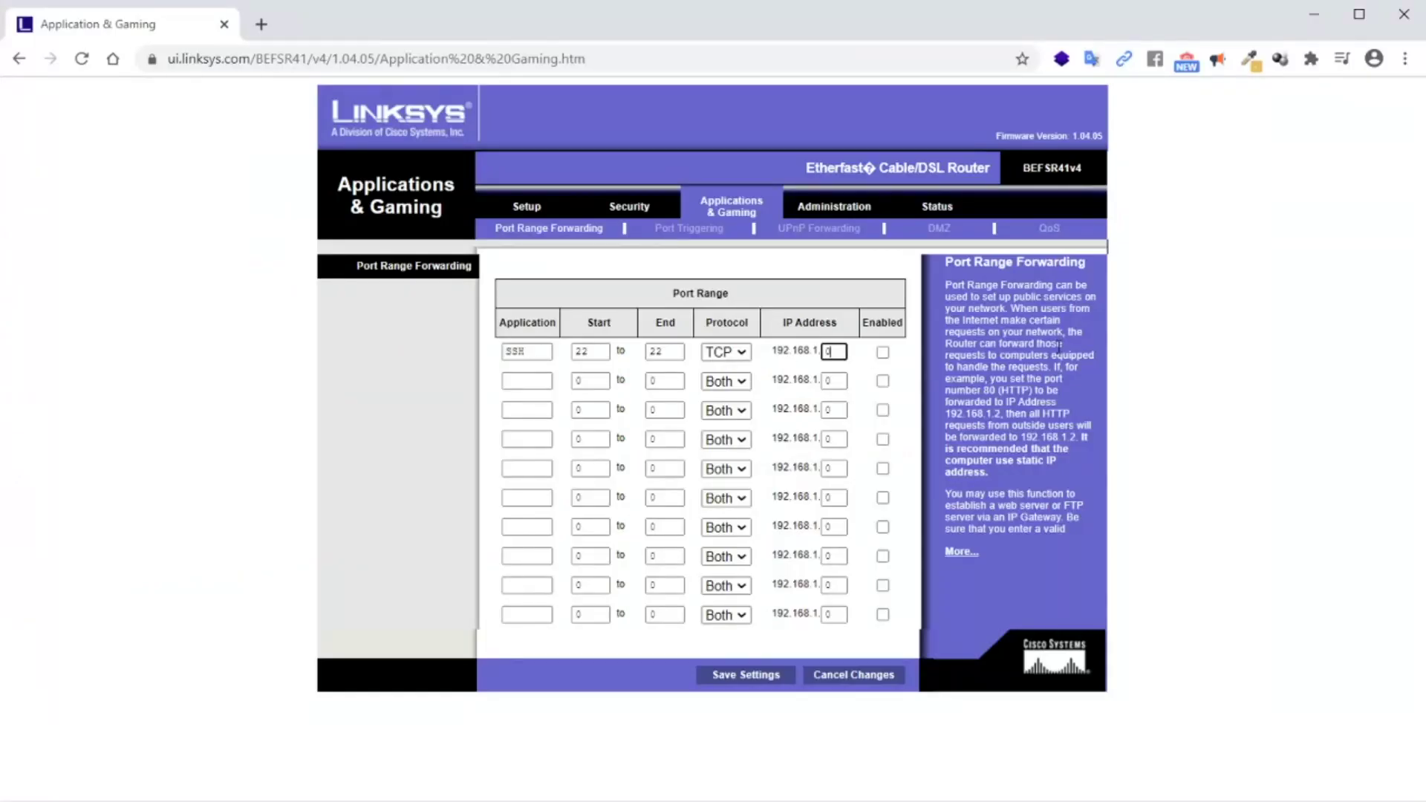
Set the SSH rule's IP address ending to 10 and tick Enabled
key("BackSpace")
type("10")
left_click(883, 354)
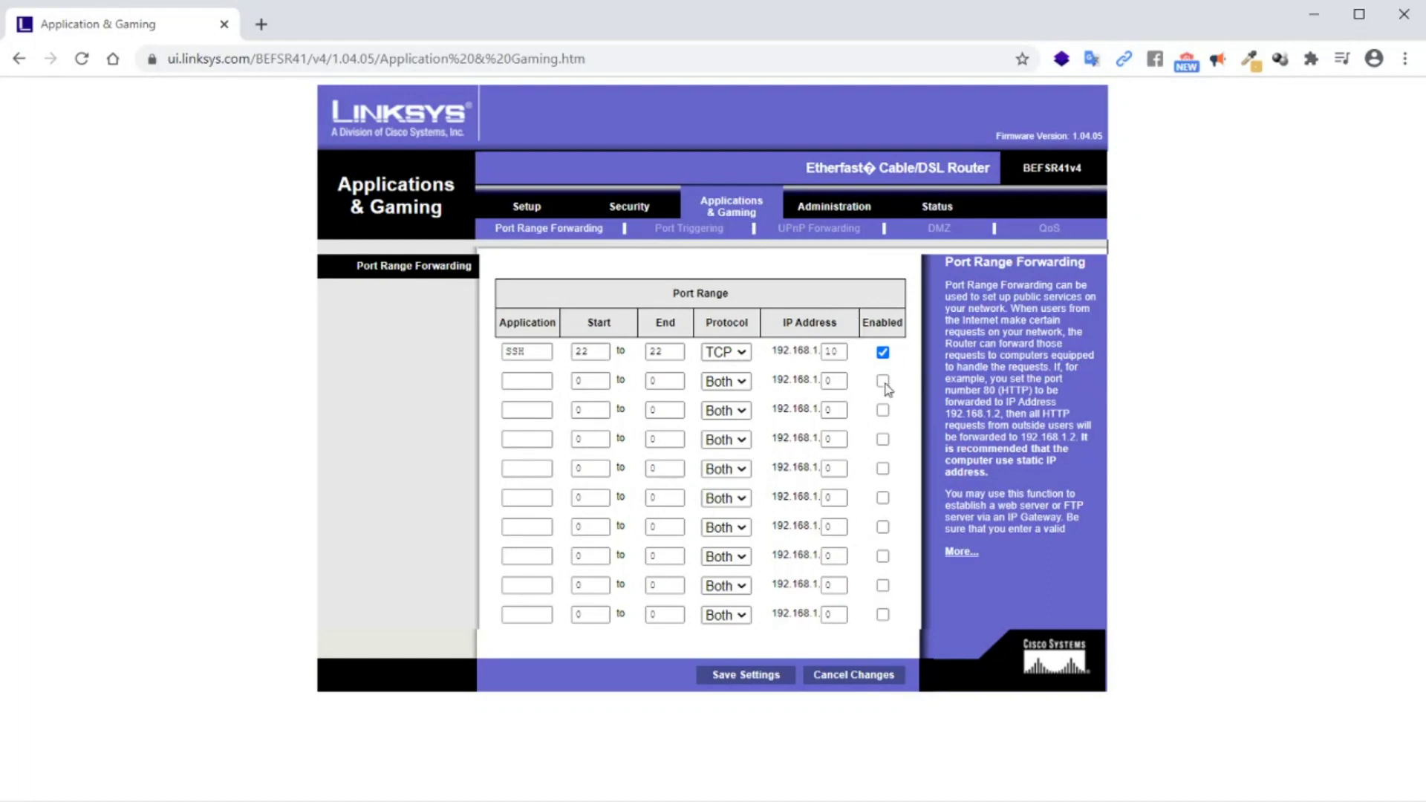